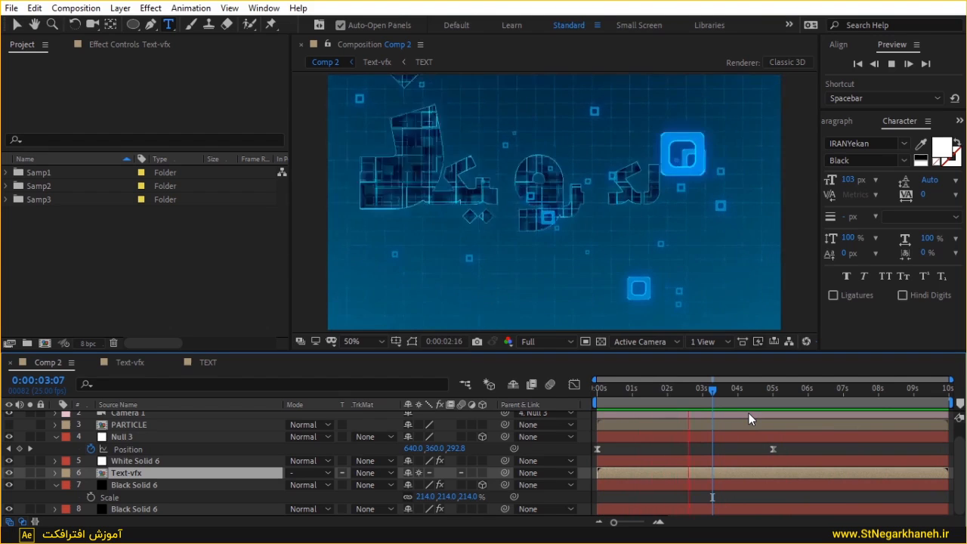
Stop the preview and create a new 1280 × 720 composition at 25 fps, 10 seconds long.
left_click(891, 64)
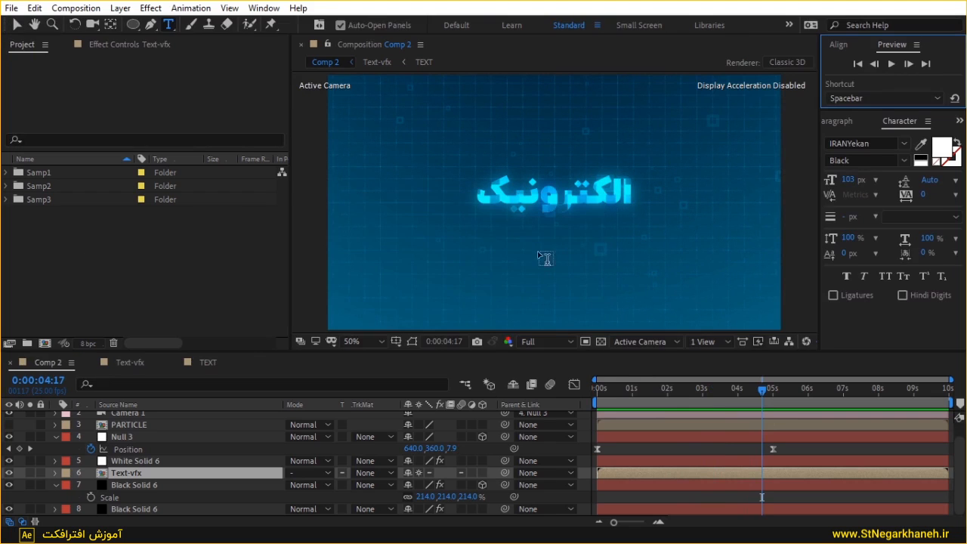
right_click(82, 243)
left_click(101, 250)
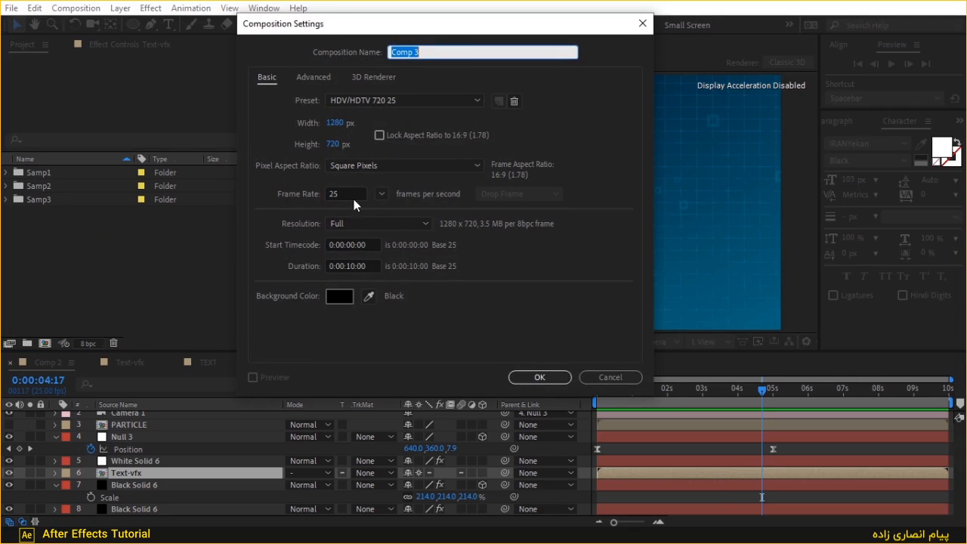
left_click(539, 377)
Add a white 1280 × 720 solid layer to the new composition.
right_click(350, 457)
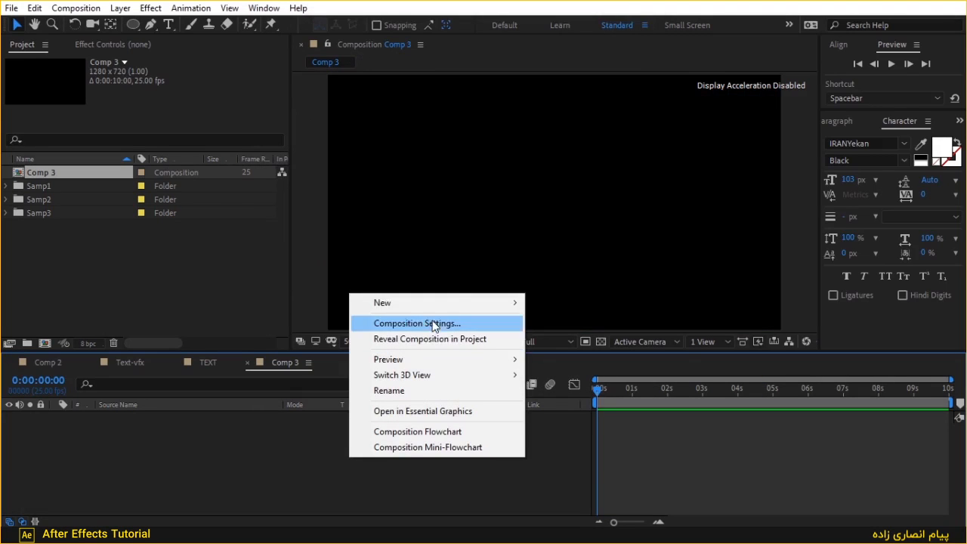
mouse_move(431, 302)
left_click(592, 345)
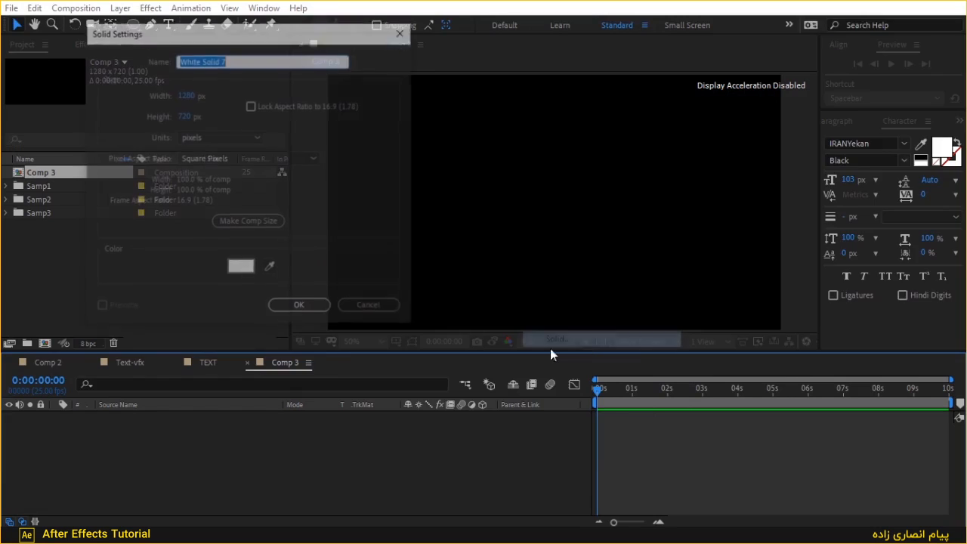
left_click(295, 304)
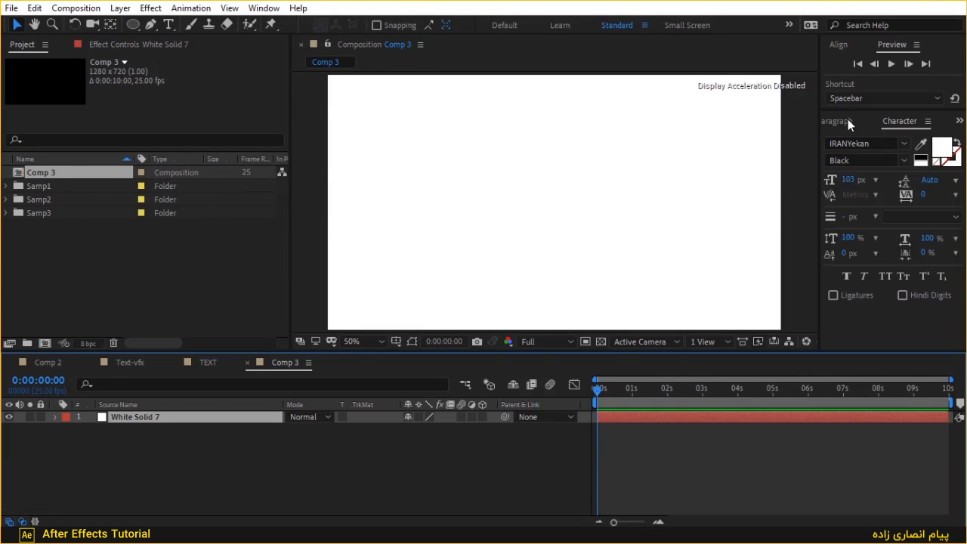
Search the effects for "ramp" and apply Gradient Ramp to the white solid.
left_click(959, 120)
left_click(891, 156)
double_click(882, 138)
type("قشم")
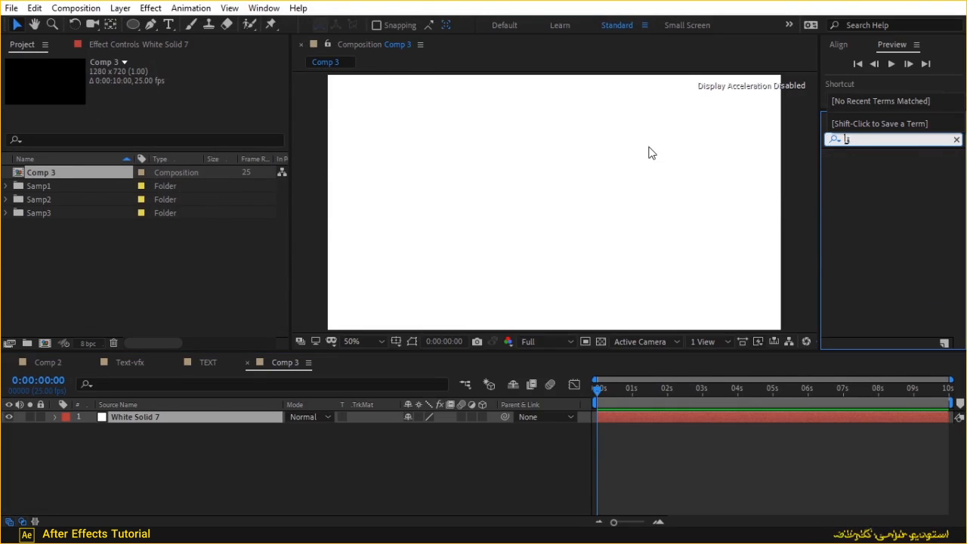
key("BackSpace")
key("BackSpace")
key("BackSpace")
type("ramp")
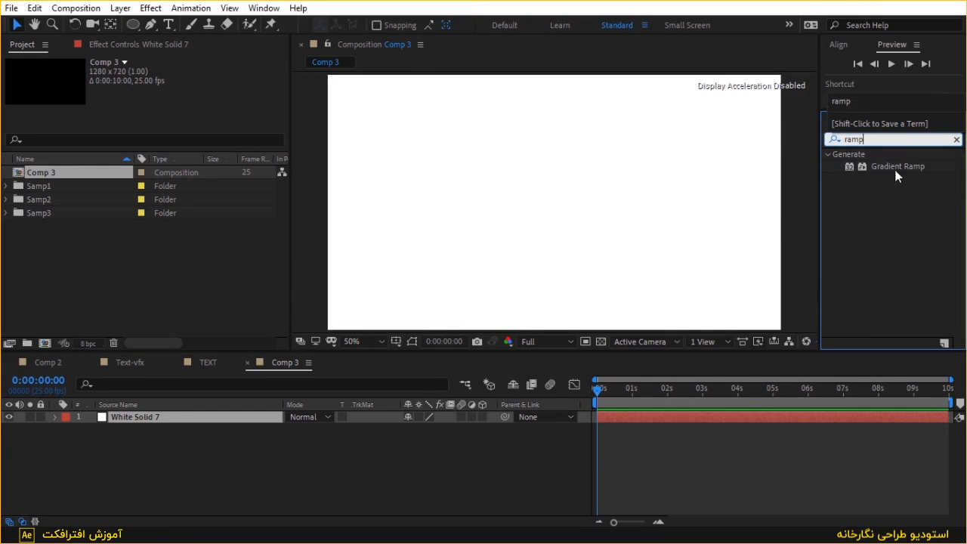
left_click_drag(897, 166, 125, 428)
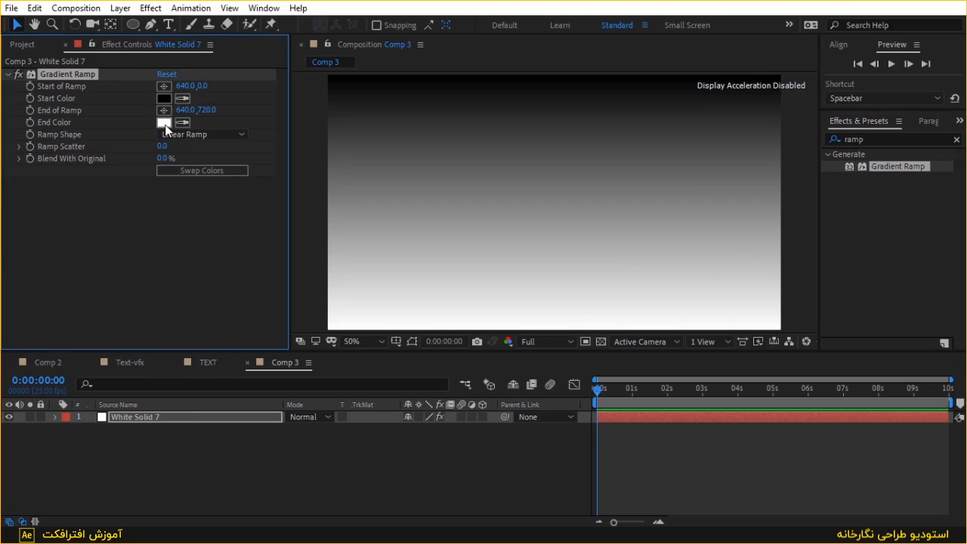
Set the gradient's ramp shape to Radial Ramp and its end color to 000000.
left_click(188, 137)
left_click(227, 160)
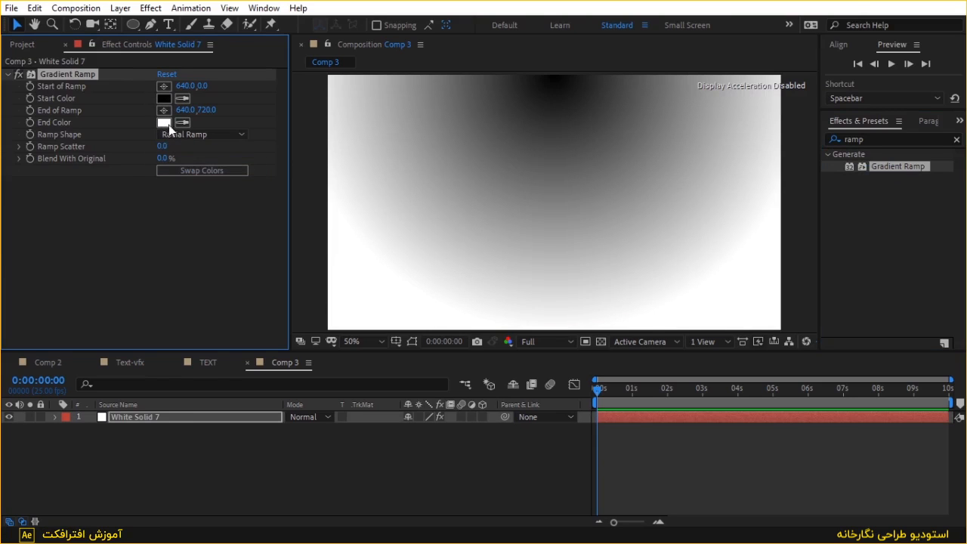
left_click(163, 122)
type("000000")
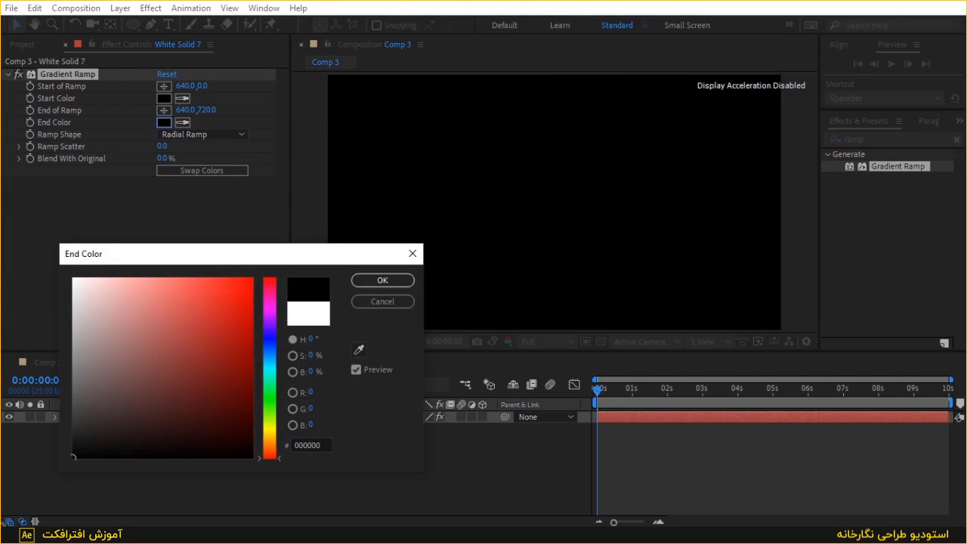
left_click(376, 281)
Set the gradient's start color to grayish blue 667F8F.
left_click(164, 98)
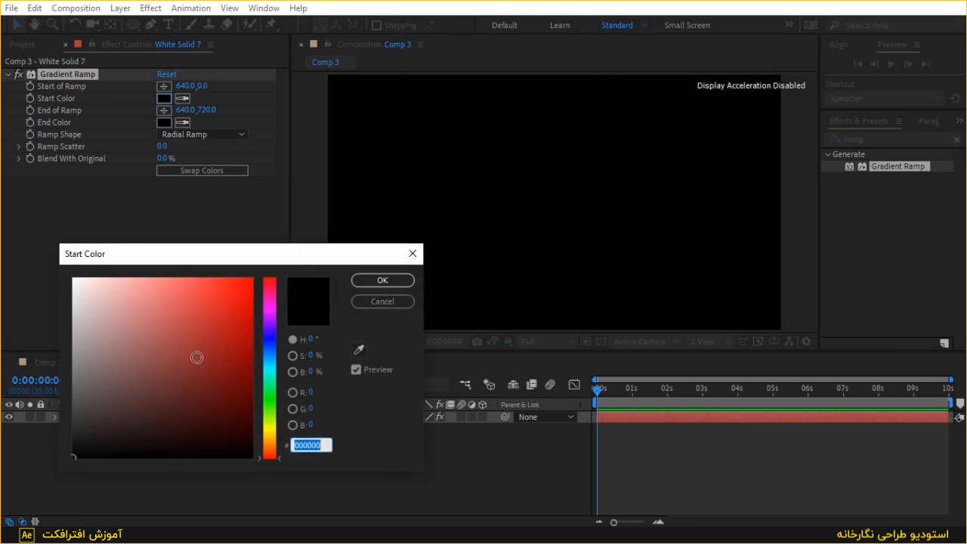
left_click(124, 357)
left_click(268, 355)
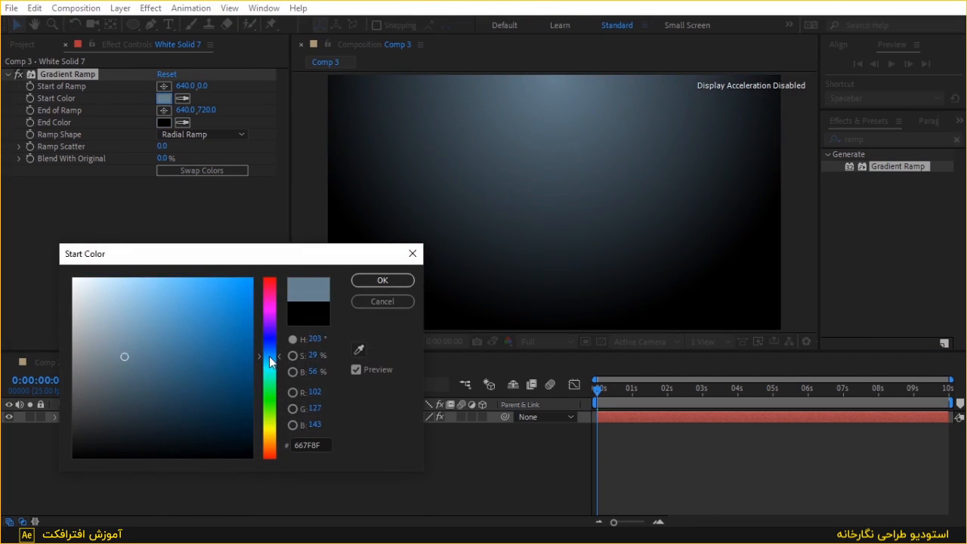
left_click(393, 280)
Move the ramp's start point above the frame to about 640, -720 and its end point below the frame to about 640, 1432.
scroll(578, 189, "down", 1)
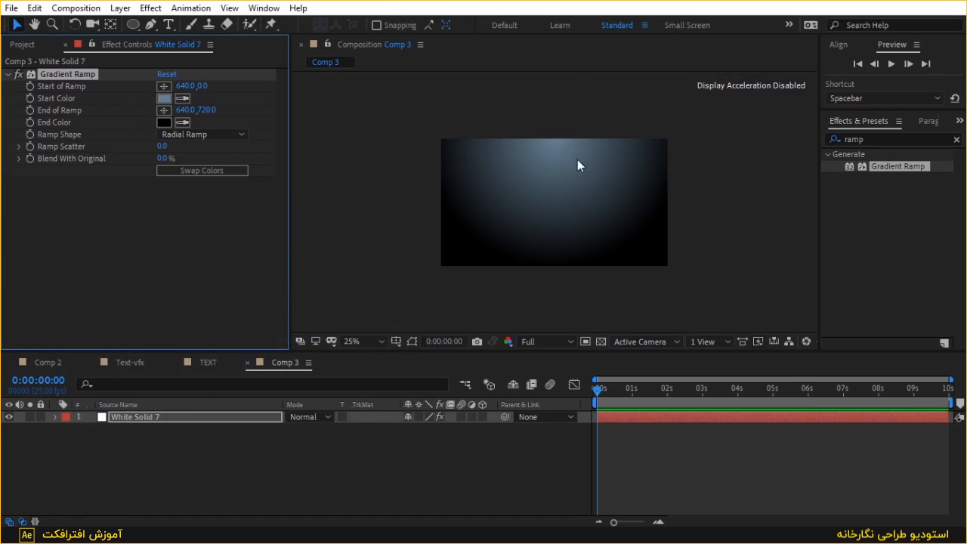
scroll(579, 166, "down", 1)
left_click(560, 195)
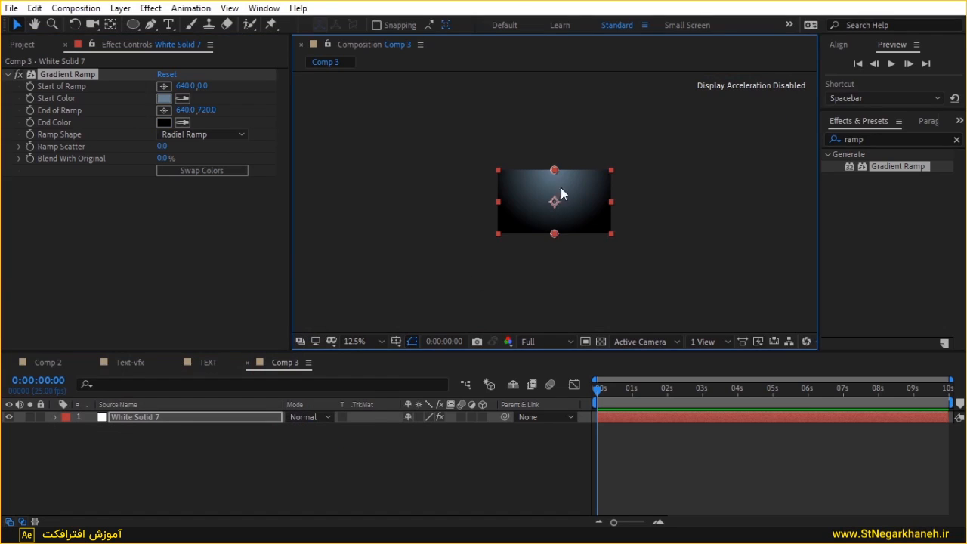
left_click_drag(552, 168, 554, 97)
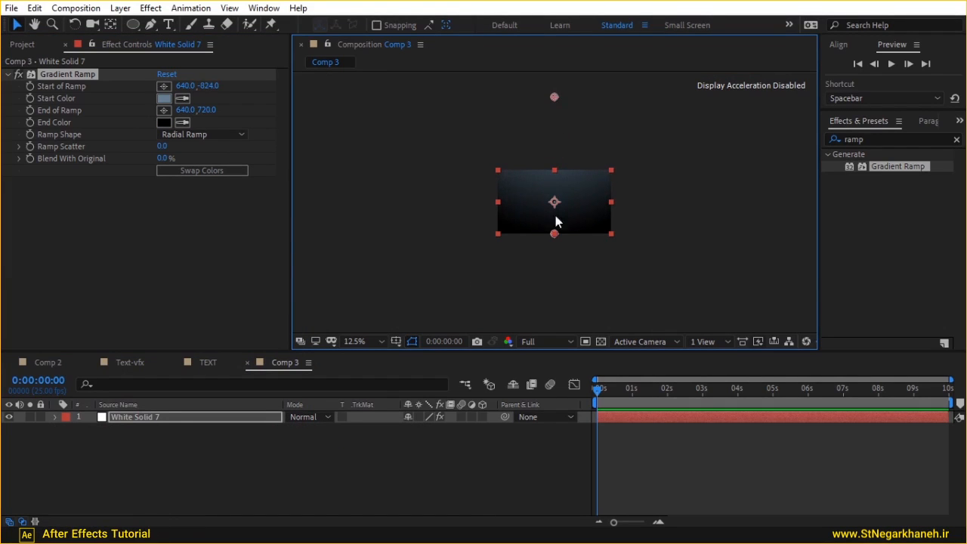
left_click_drag(554, 235, 560, 296)
scroll(560, 212, "up", 3)
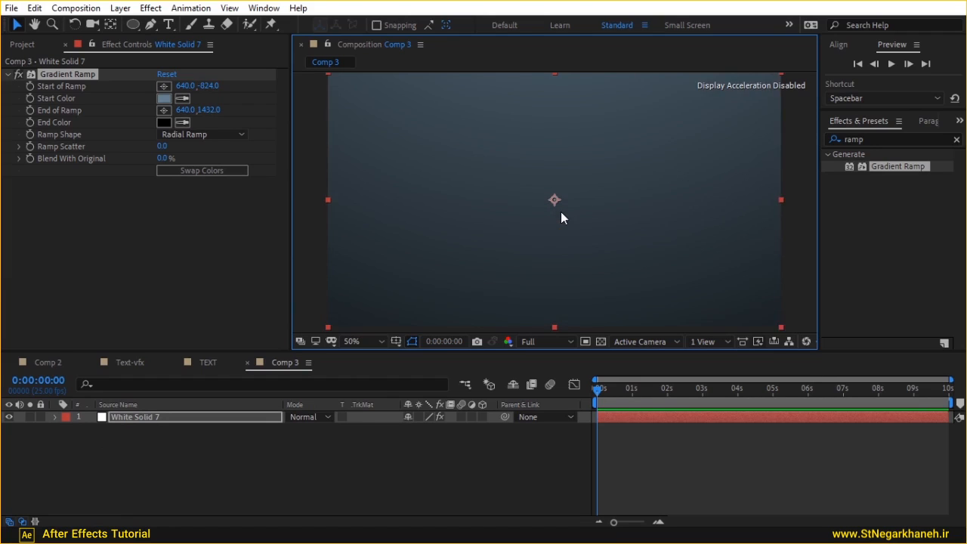
scroll(560, 211, "down", 3)
mouse_move(556, 92)
left_mouse_down()
mouse_move(556, 83)
mouse_move(553, 114)
mouse_move(553, 106)
left_mouse_up()
Swap the gradient's colors and move the ramp's end point farther below the frame to about 640, 1952.
left_click(223, 170)
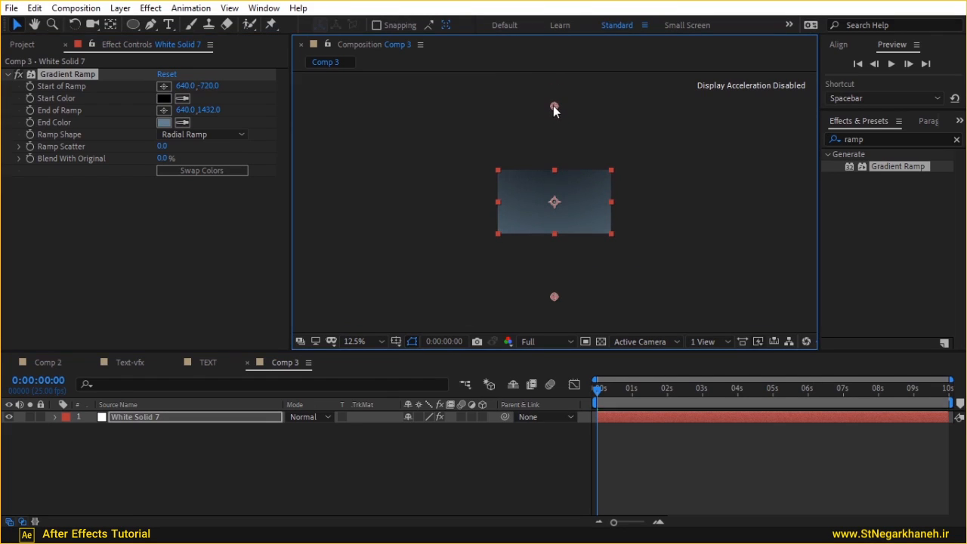
left_click_drag(555, 312, 555, 332)
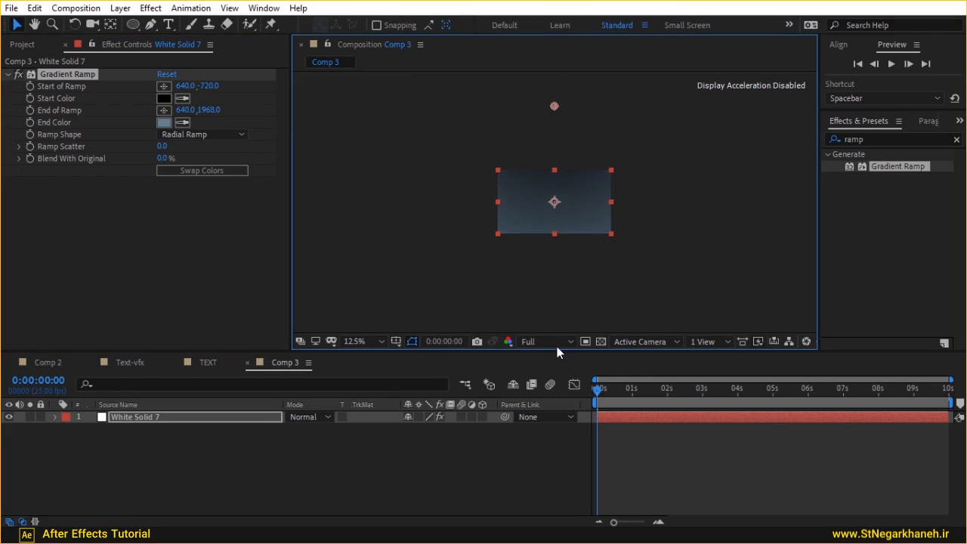
key("period")
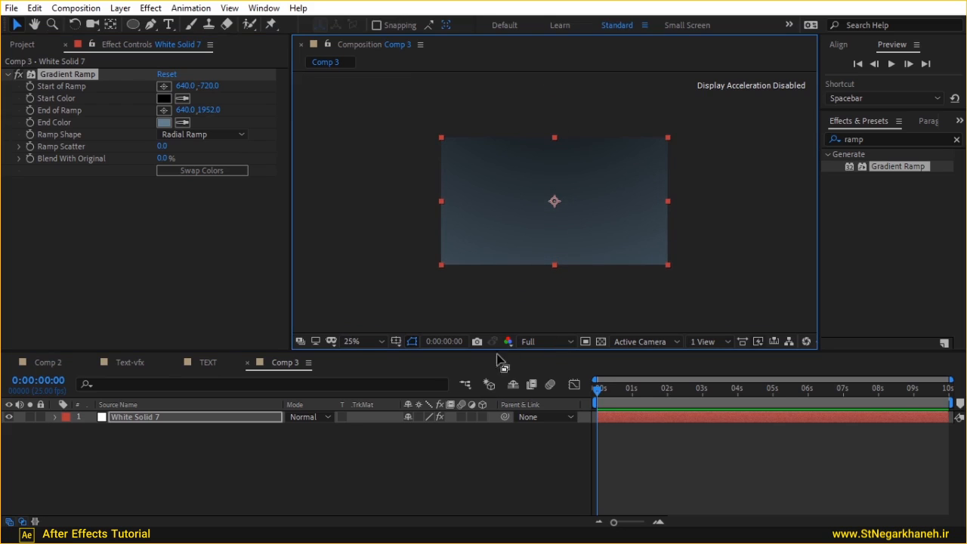
left_click(353, 341)
left_click(381, 104)
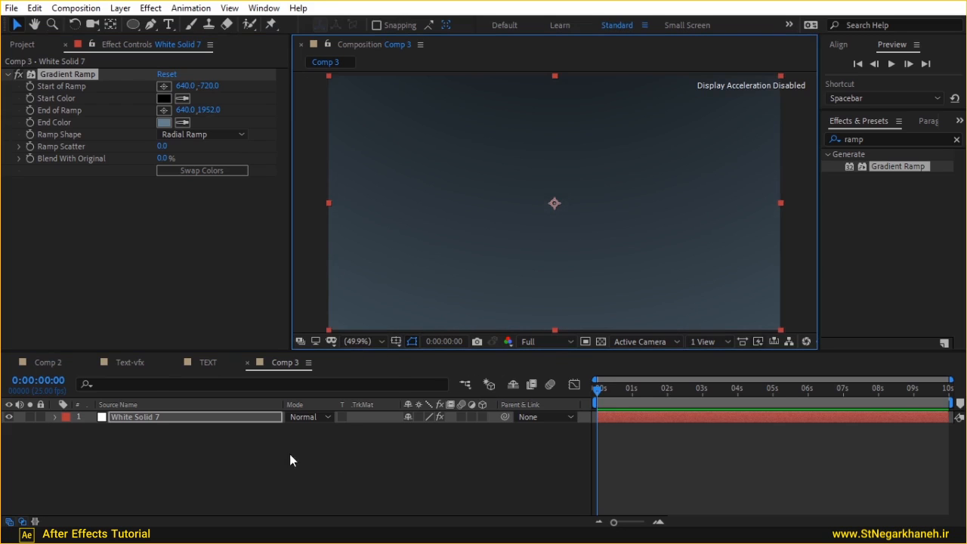
Add a new text layer above the gradient solid and open its text for editing.
right_click(217, 446)
mouse_move(342, 286)
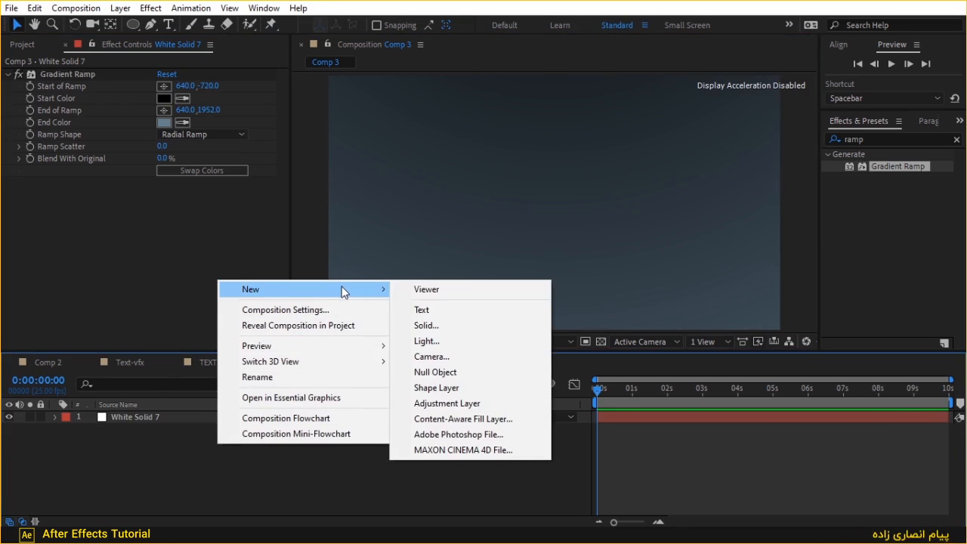
left_click(466, 309)
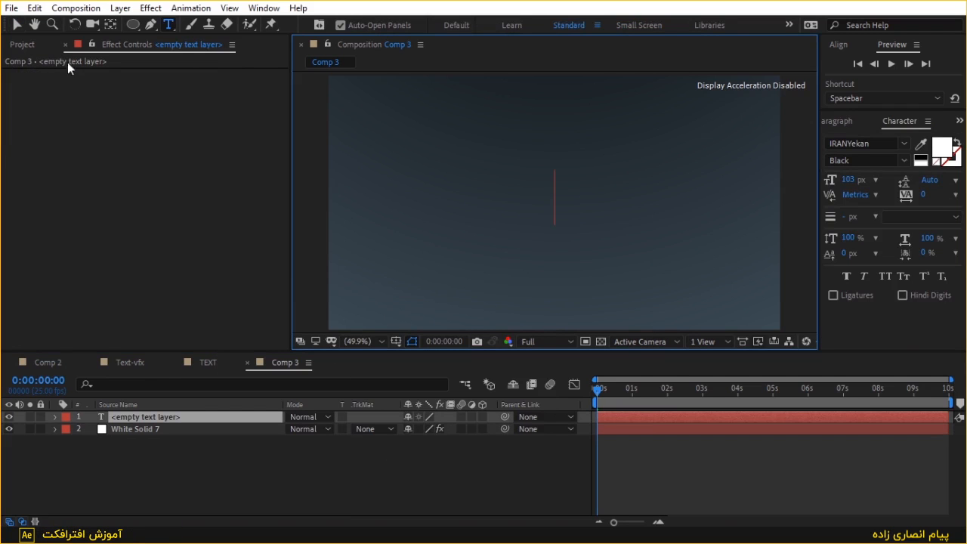
left_click(115, 418)
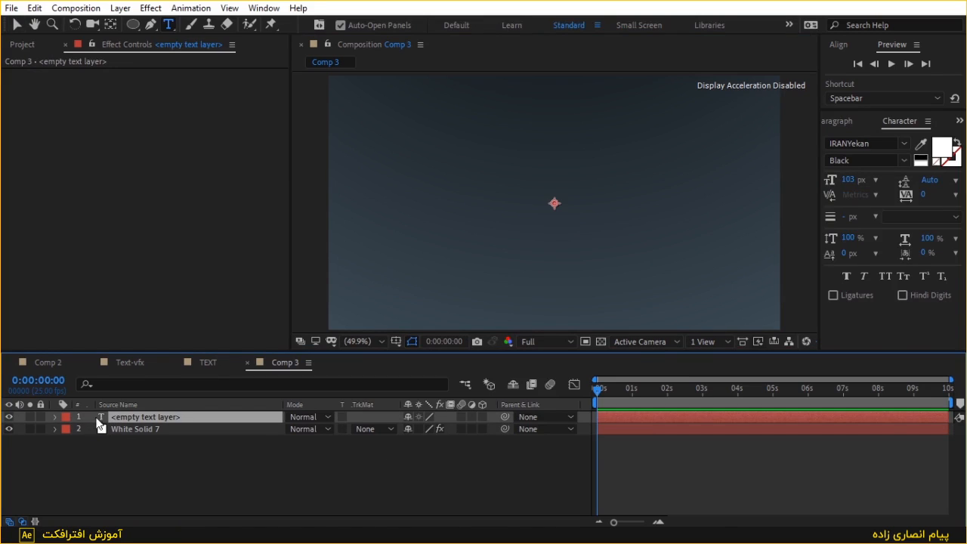
double_click(102, 416)
type("sdsd")
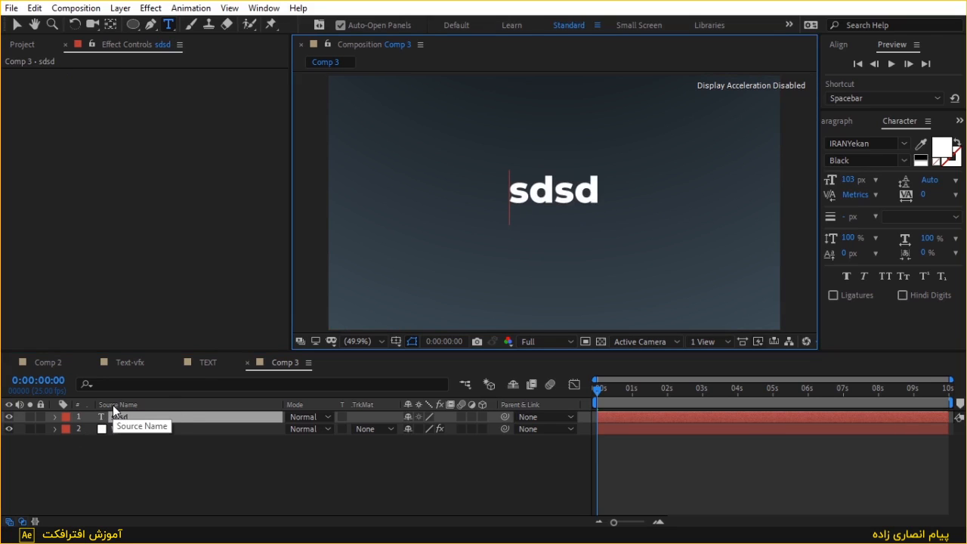
key("ctrl+a")
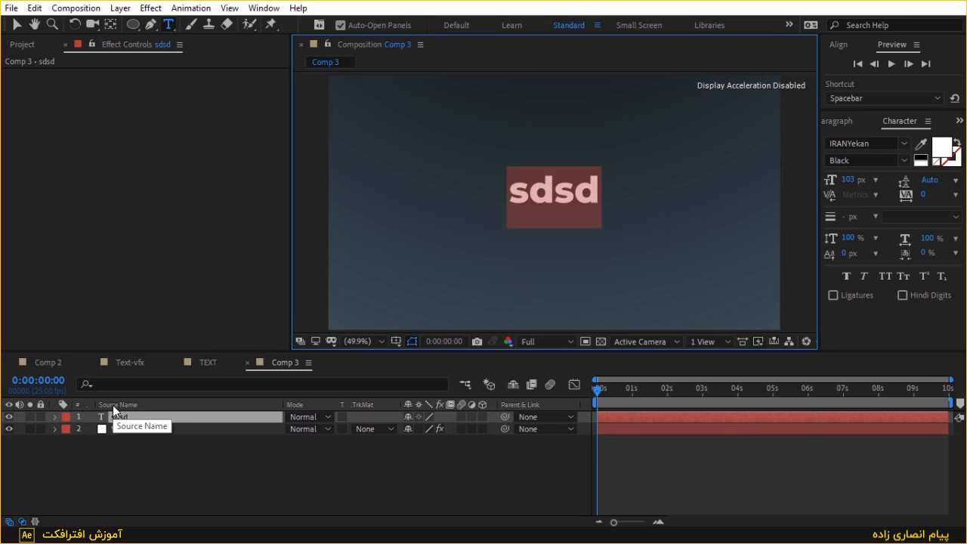
key("BackSpace")
type("d")
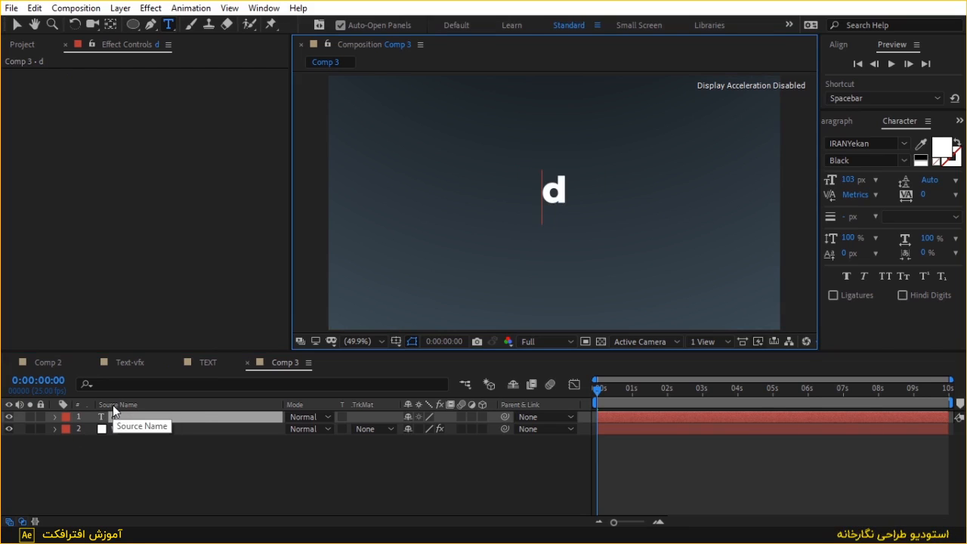
key("BackSpace")
type("s")
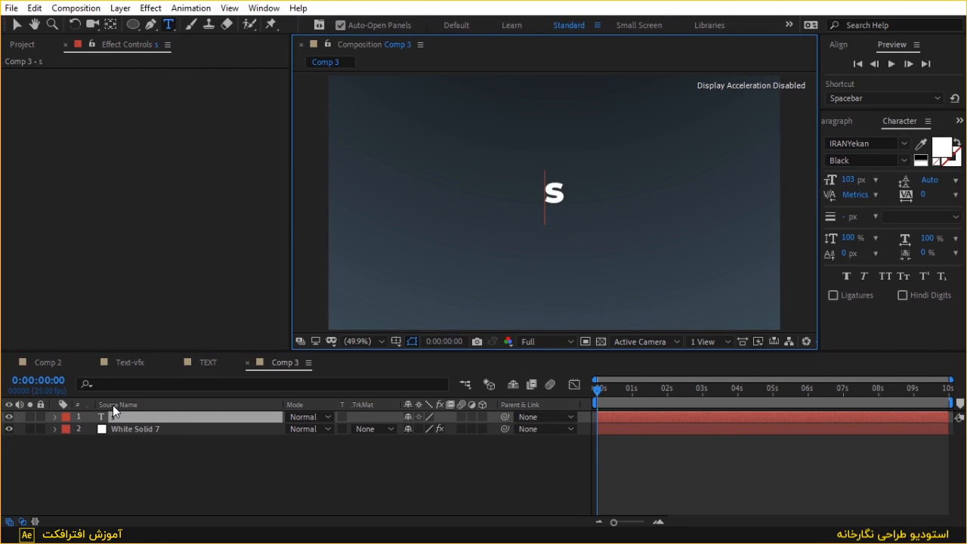
key("ctrl+a")
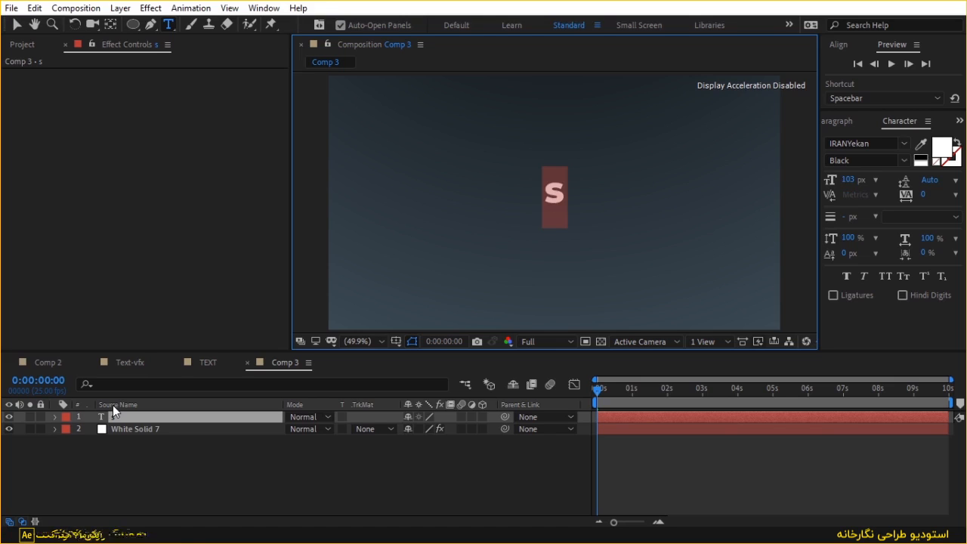
type("یس")
key("BackSpace")
key("BackSpace")
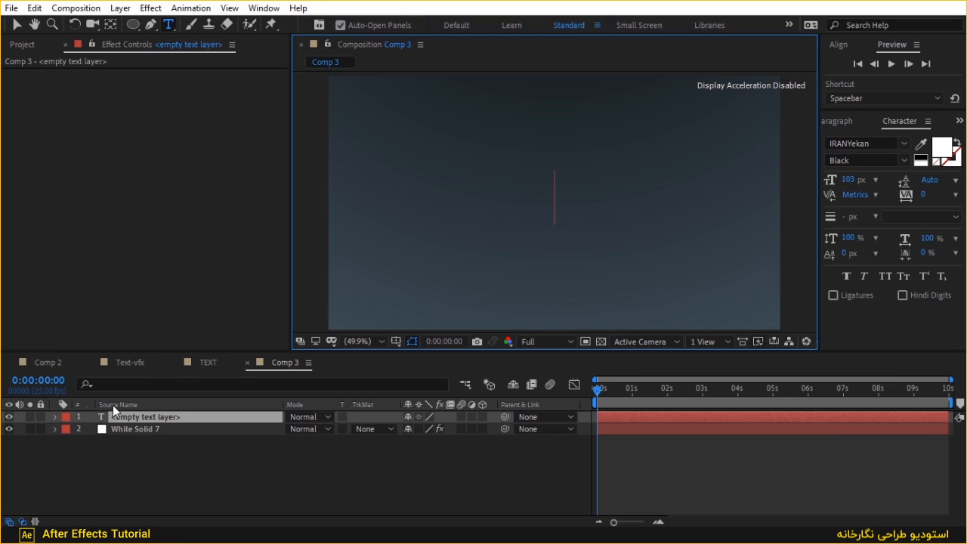
type("س")
key("BackSpace")
Enter the title "پیام الکترونیک" in the text layer.
type("پیا")
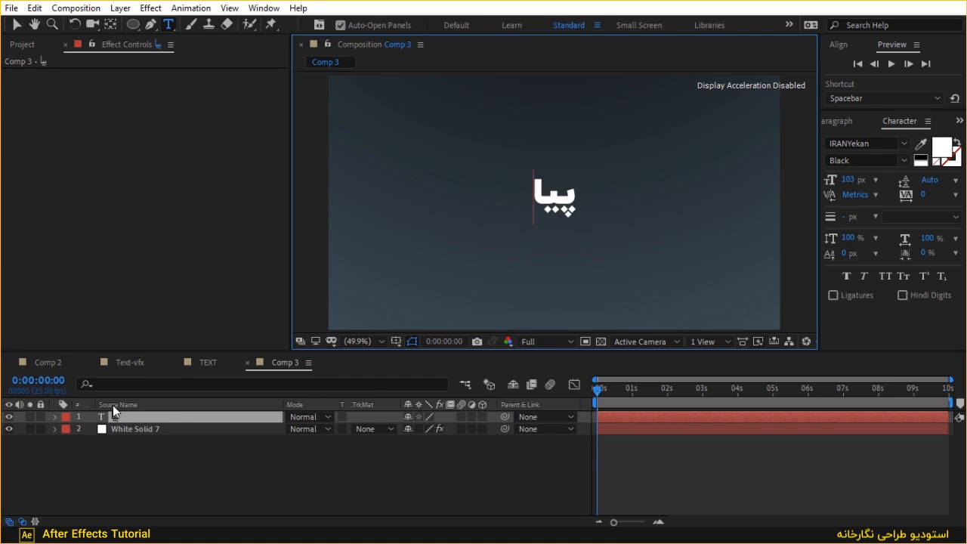
type("م ال")
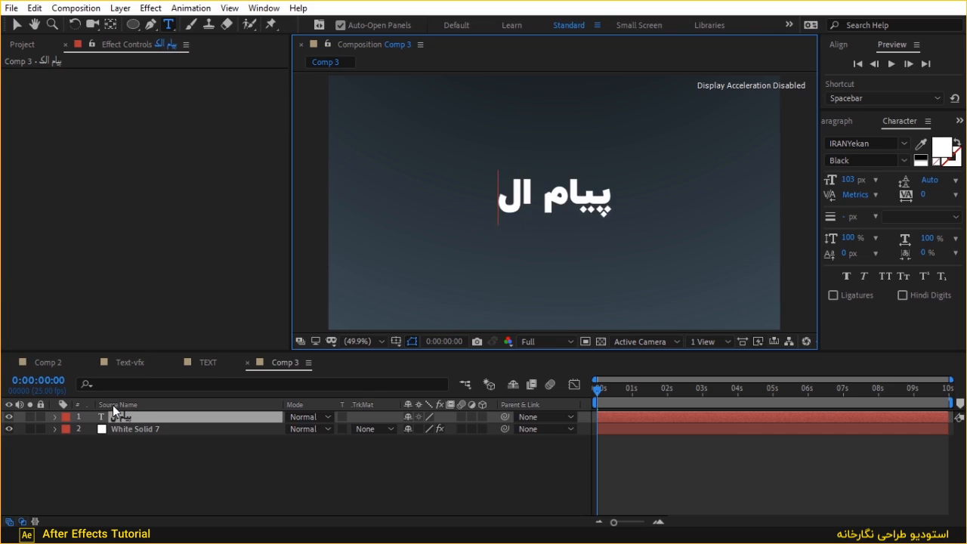
type("کترونیک")
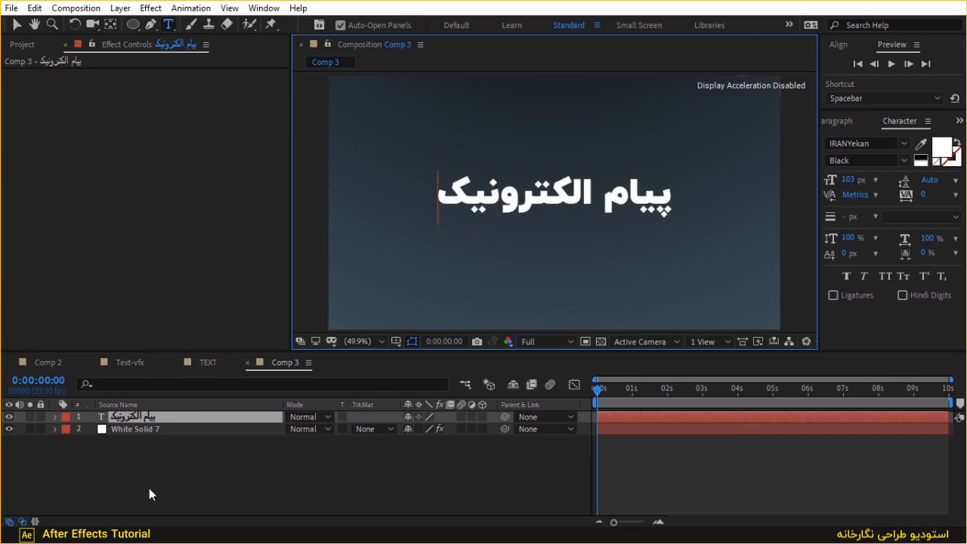
Finish editing the title and set its font size to 72 px.
left_click(149, 488)
left_click(17, 24)
left_click(183, 416)
left_click_drag(847, 179, 824, 179)
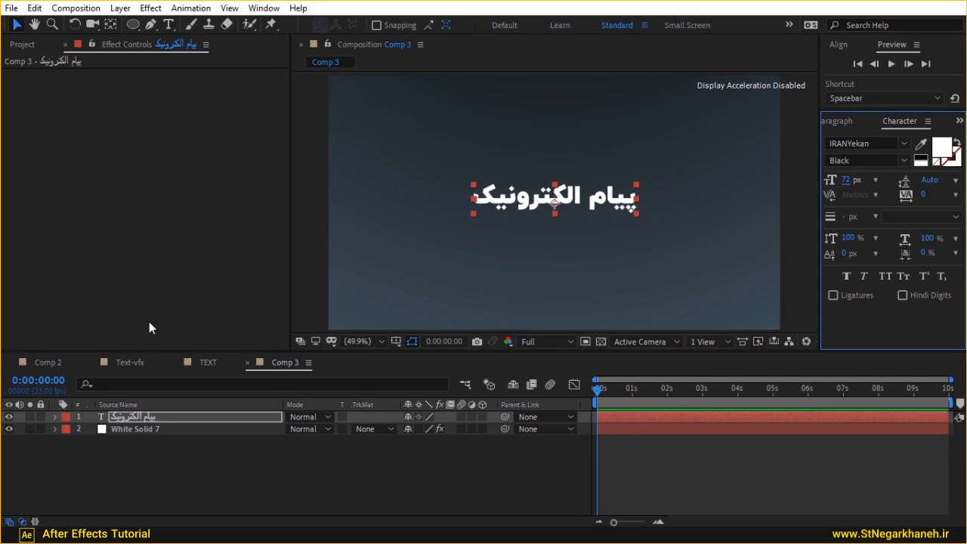
Enable per-character 3D on the title layer and add a Position animator to its text.
left_click(55, 417)
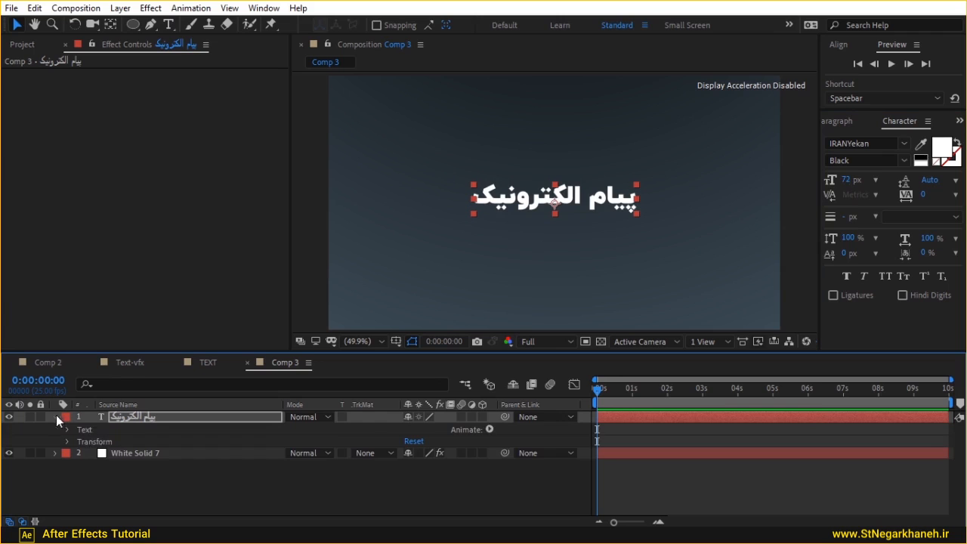
left_click(489, 429)
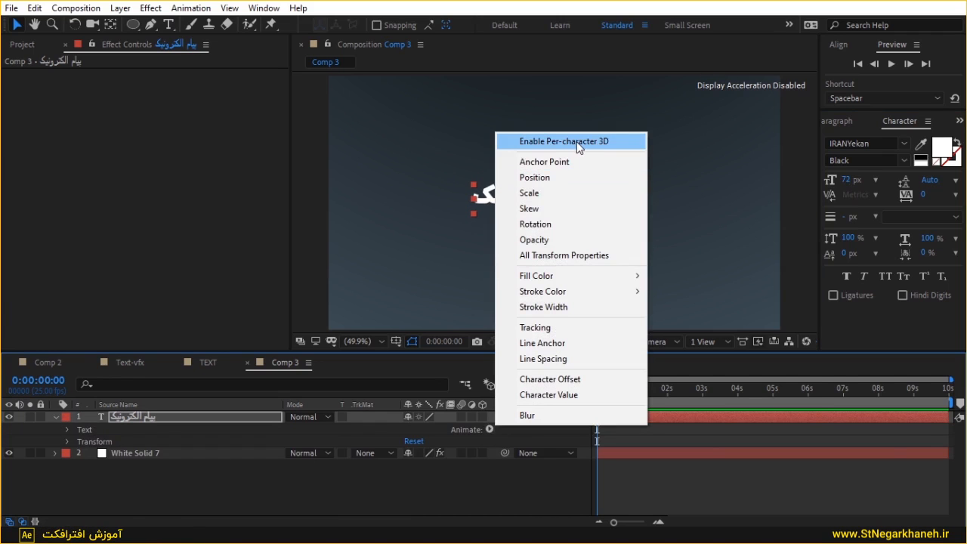
left_click(610, 140)
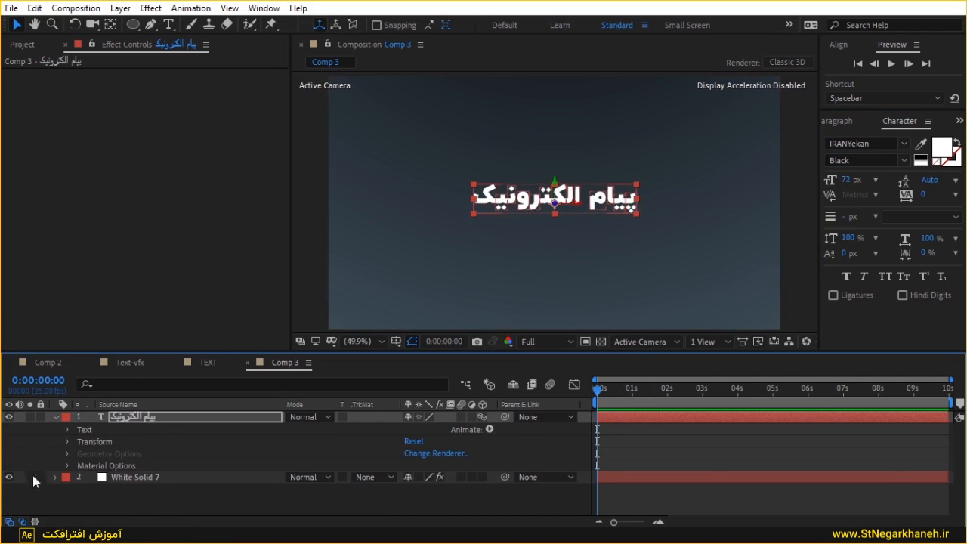
left_click(489, 429)
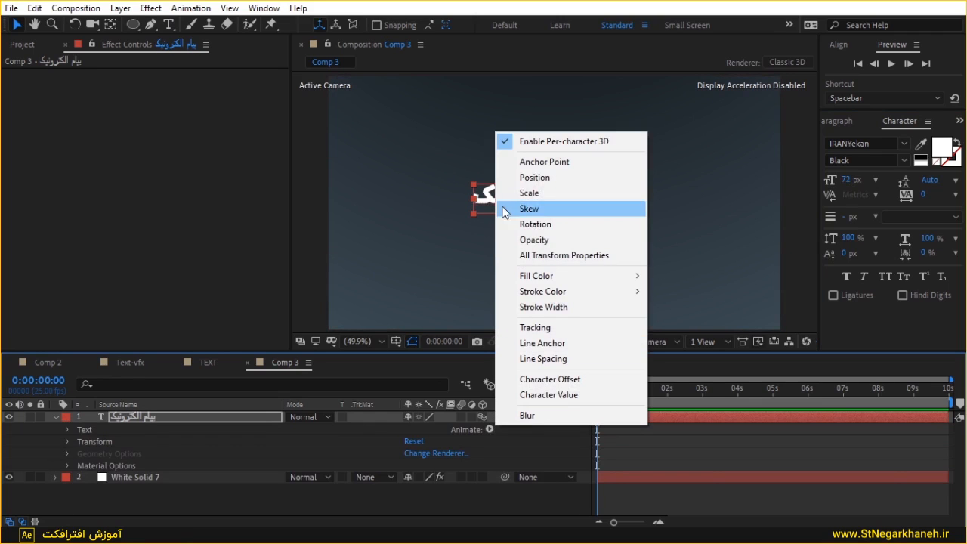
left_click(545, 186)
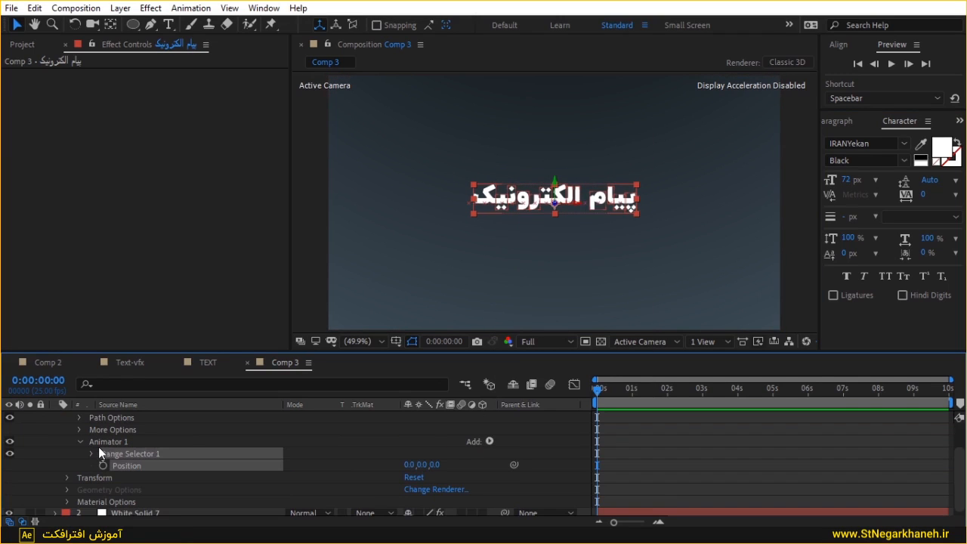
Set the Z value of the title's Position animator to -4000.
left_click(436, 464)
left_click(459, 463)
left_click(436, 461)
left_click_drag(436, 464, 169, 465)
left_click(440, 465)
type("-")
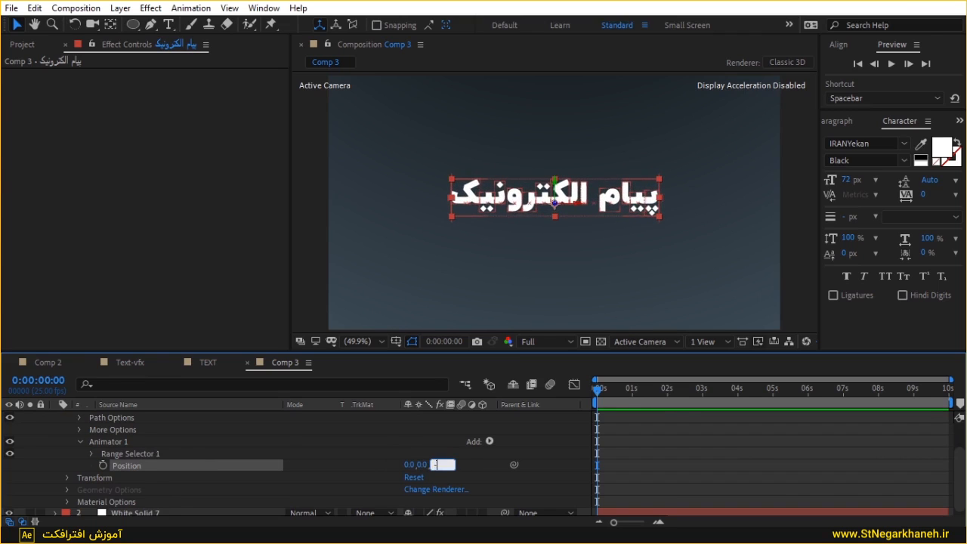
type("4000")
key("Return")
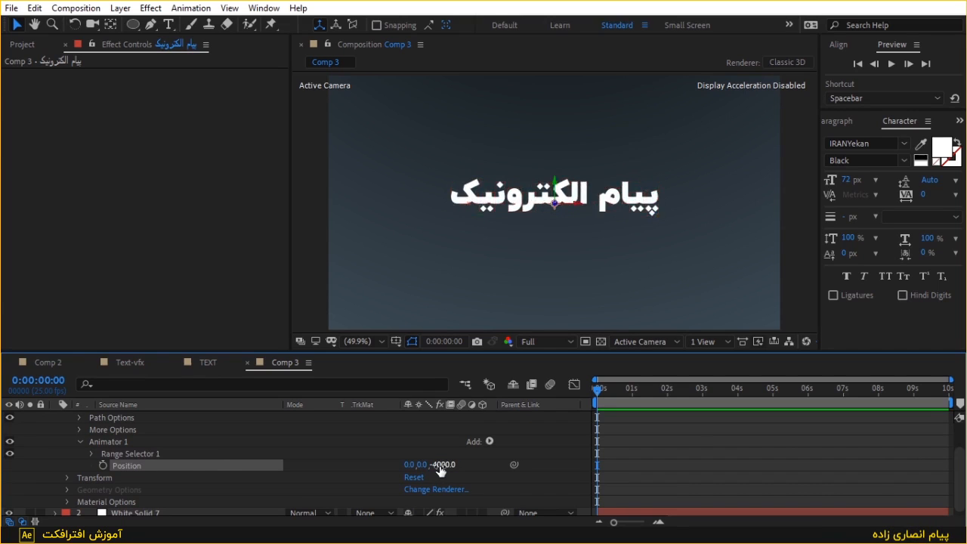
Set the Shape in the range selector's Advanced options to Ramp Down.
left_click(91, 454)
scroll(113, 433, "down", 2)
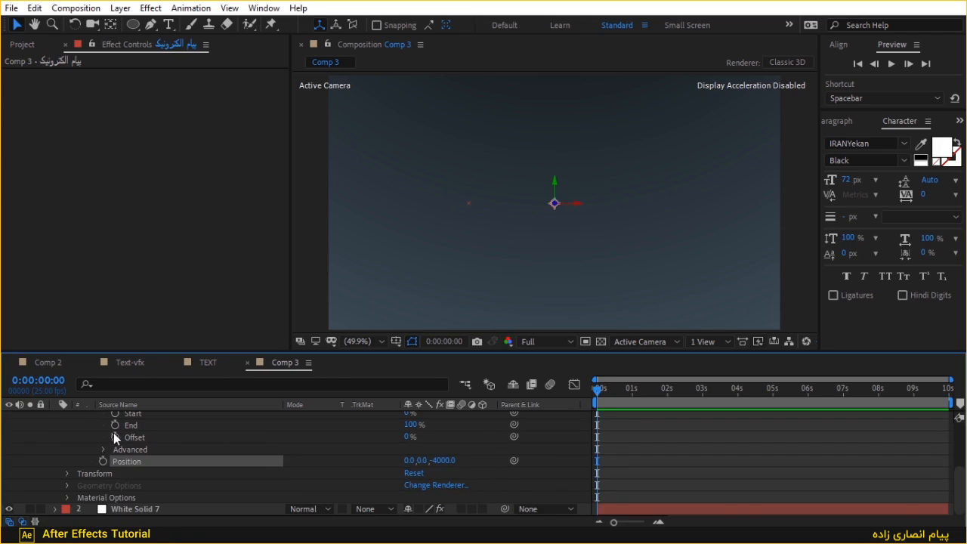
left_click(104, 450)
scroll(294, 454, "down", 1)
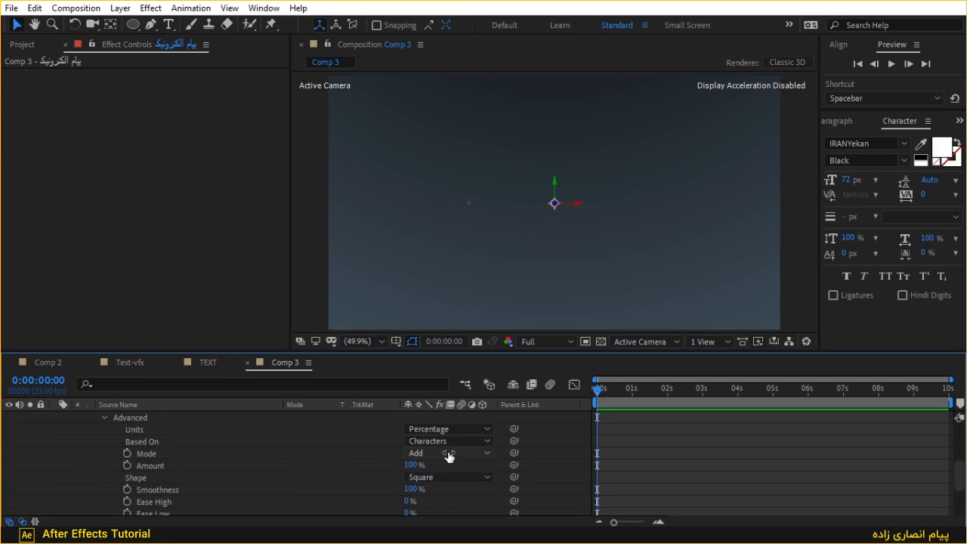
left_click(454, 477)
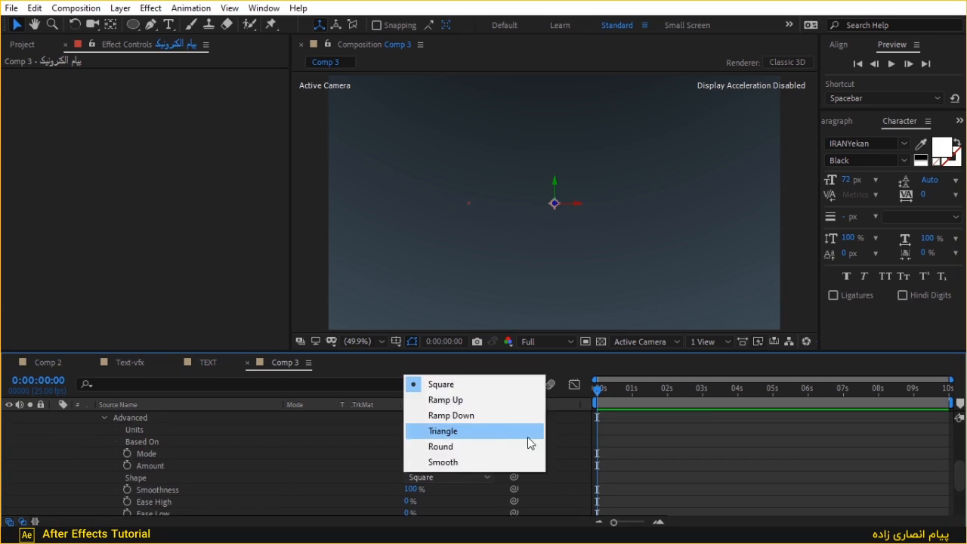
left_click(488, 416)
Turn on Randomize Order for the range selector and raise its Ease Low value.
scroll(363, 461, "down", 1)
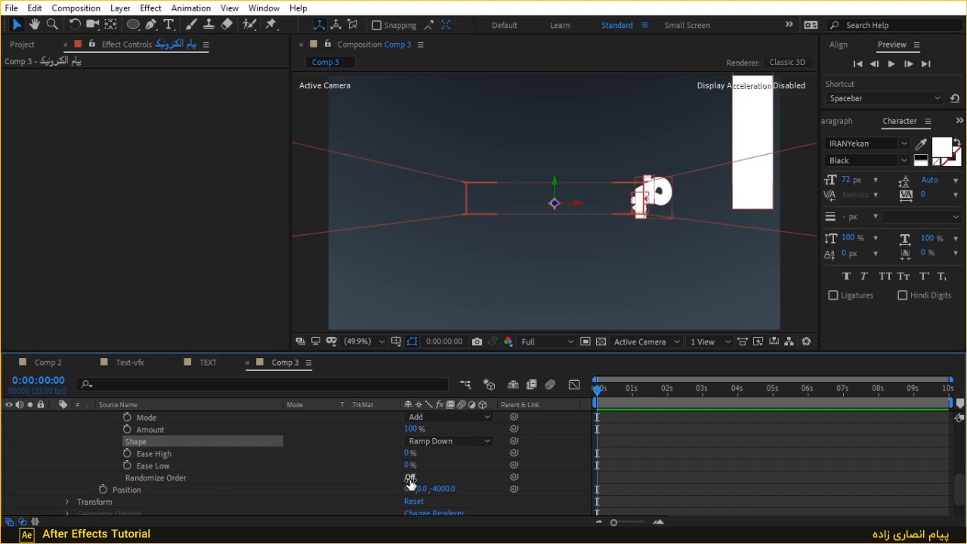
left_click(409, 478)
left_click_drag(409, 464, 586, 469)
Keyframe the range selector's Offset at 100% at 0 s and -100% at 5 s.
scroll(585, 464, "up", 3)
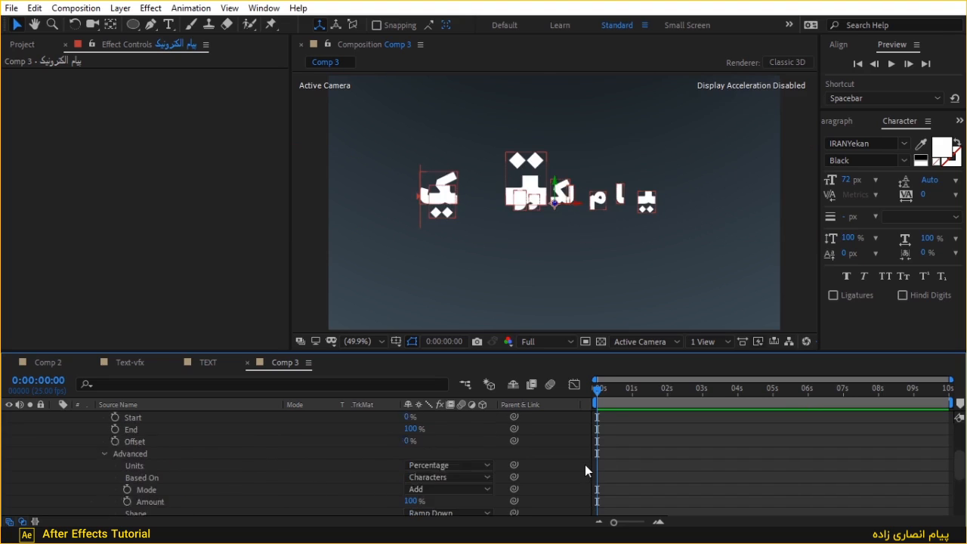
left_click_drag(407, 477, 659, 472)
left_click(114, 477)
left_click(772, 389)
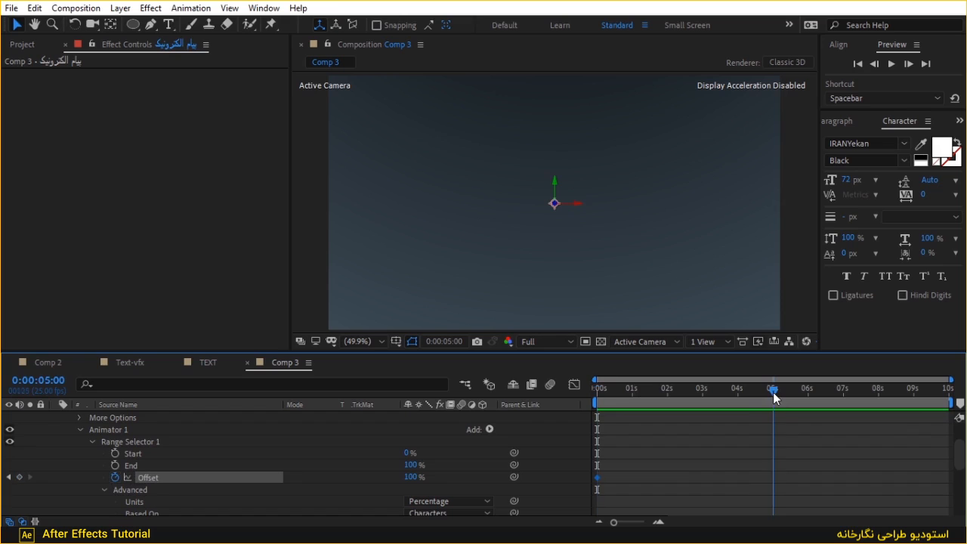
left_click(410, 477)
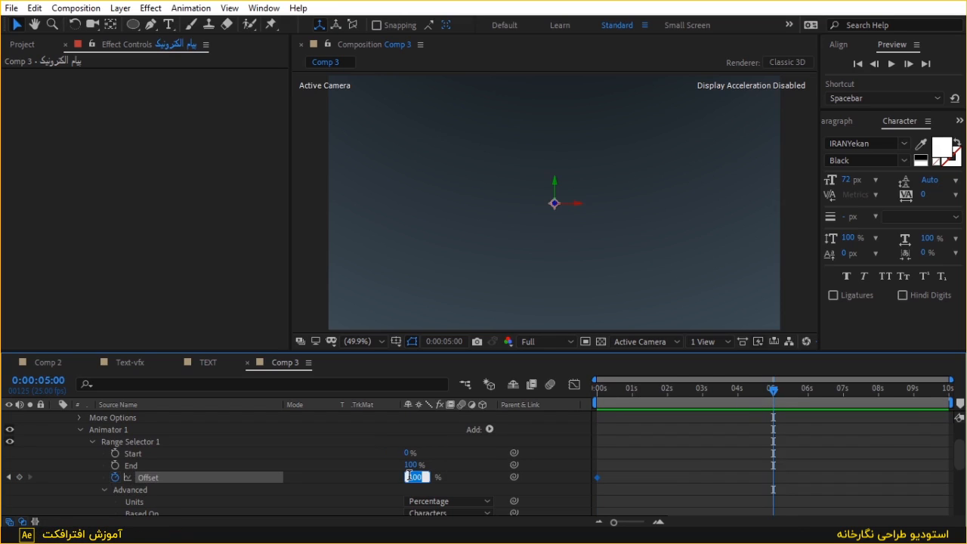
type("100")
key("Return")
Preview the title's letter animation from the start of the composition.
key("Home")
key("space")
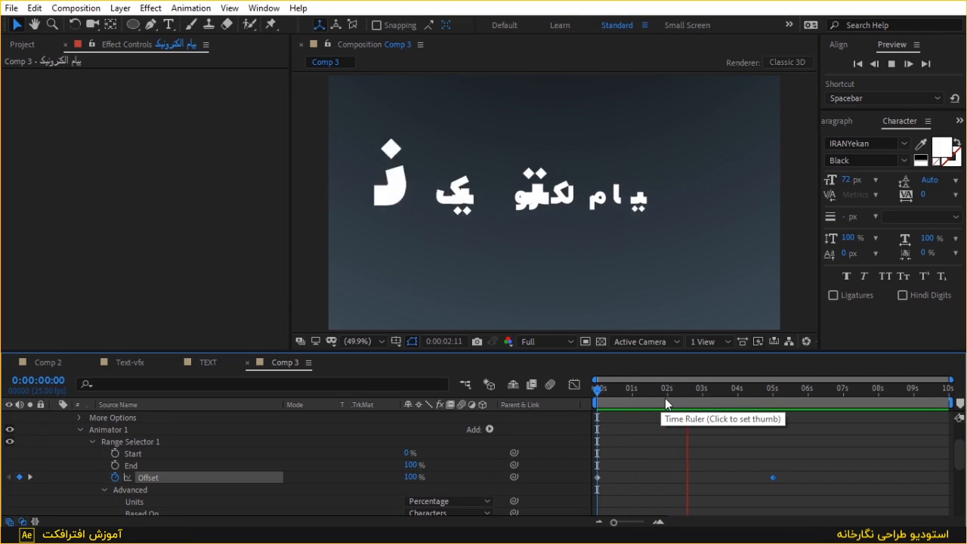
key("space")
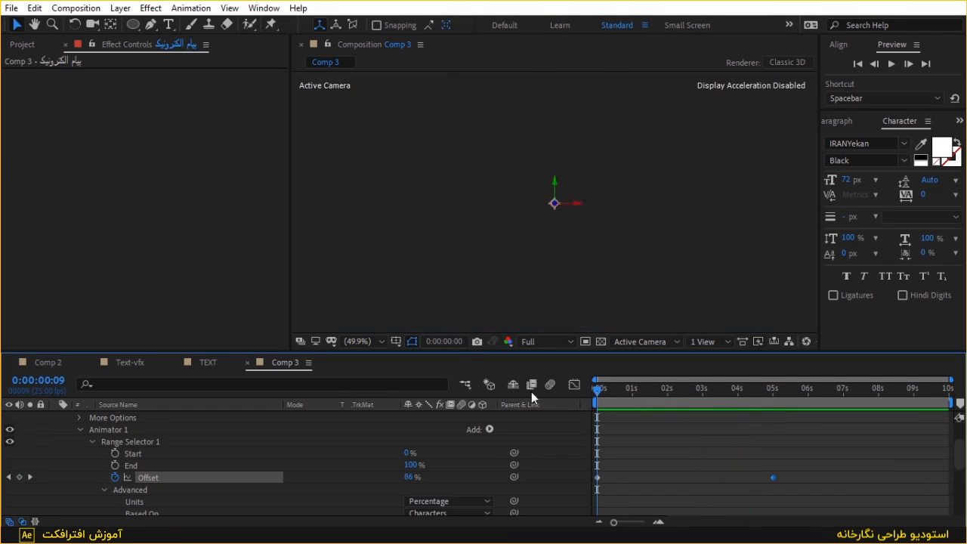
Collapse the title layer's properties and add a two-node camera with the 50mm preset.
scroll(29, 427, "up", 3)
left_click(56, 423)
right_click(89, 464)
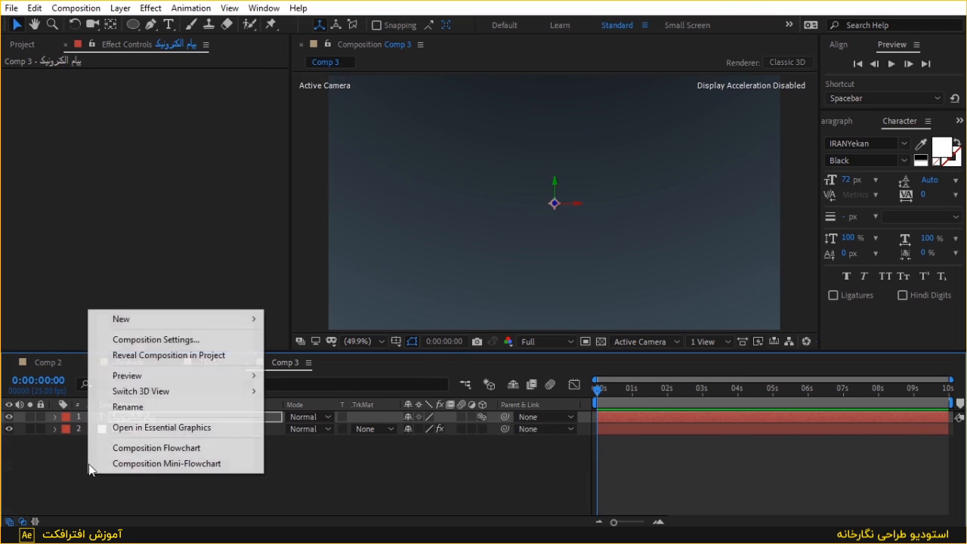
mouse_move(160, 321)
left_click(352, 390)
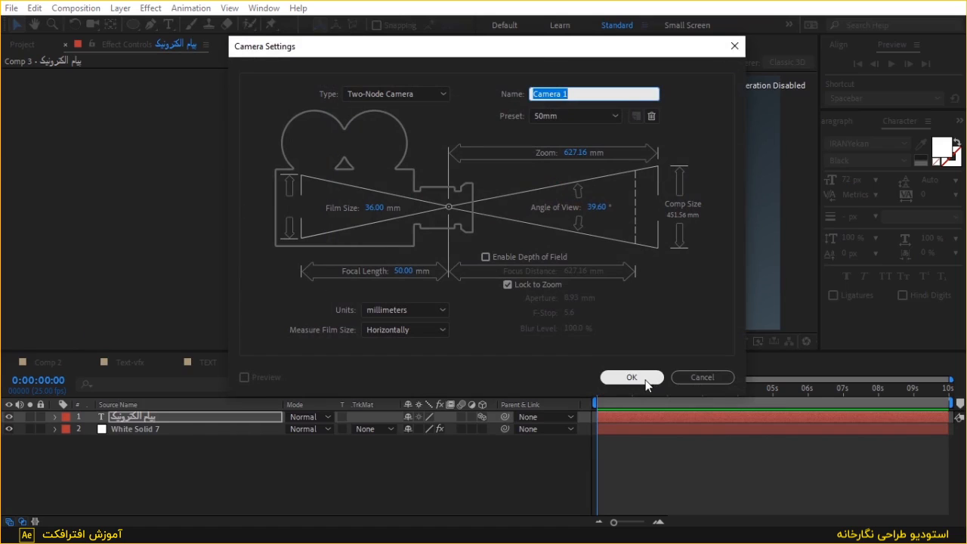
left_click(643, 380)
Add a 3D null object with the camera parented to it, and show the null's Position property.
right_click(216, 459)
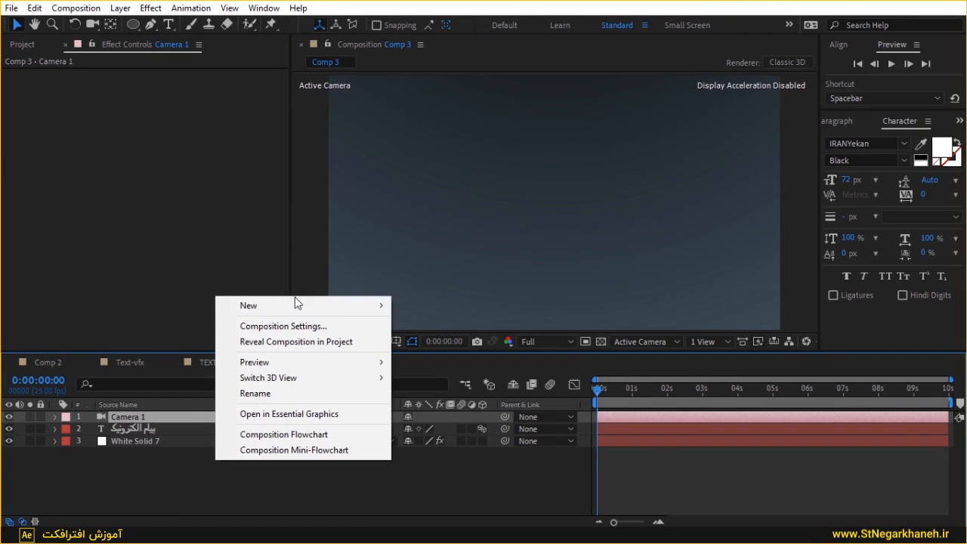
mouse_move(300, 309)
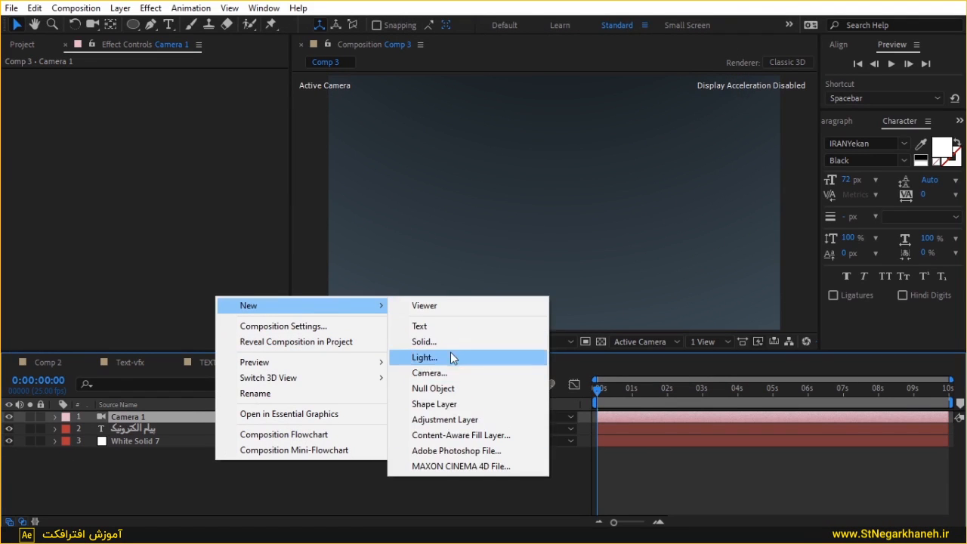
left_click(453, 389)
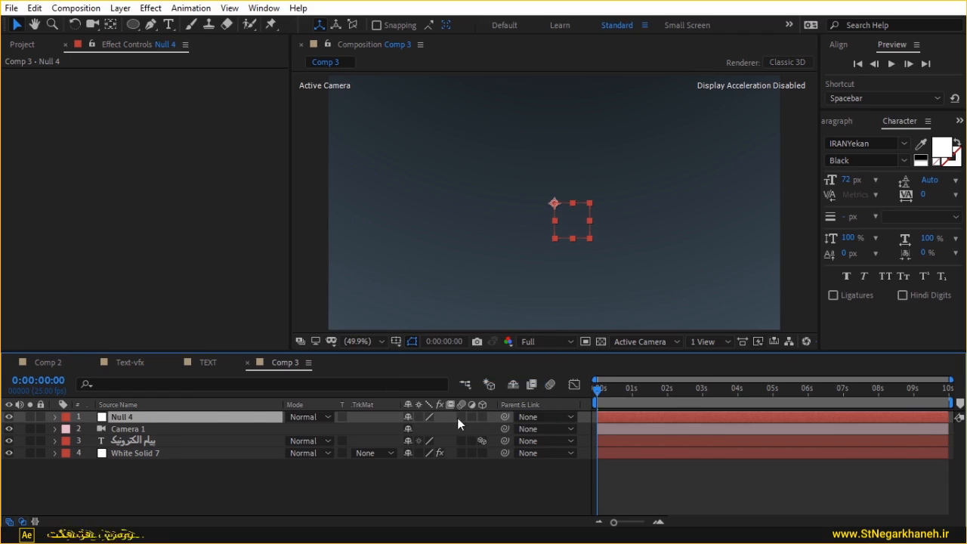
left_click(482, 417)
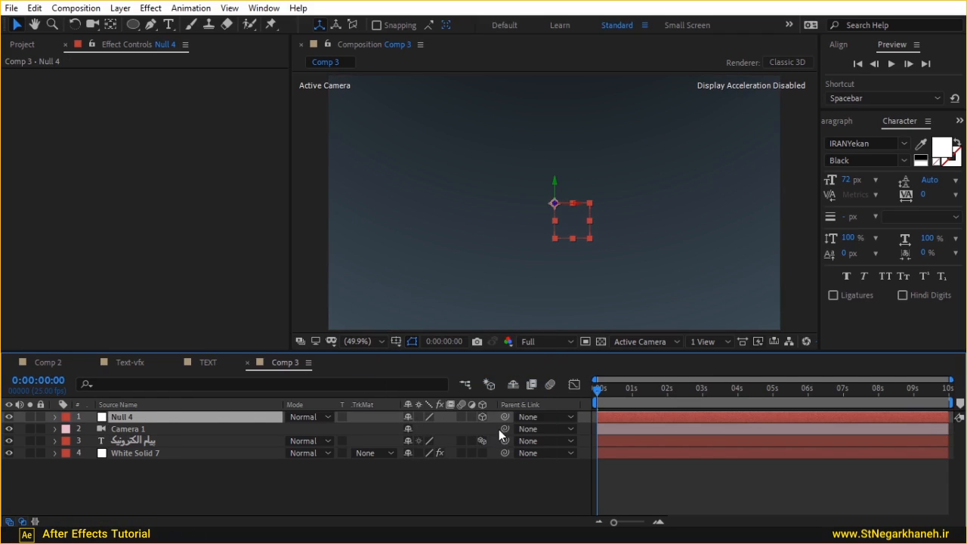
left_click_drag(505, 428, 115, 415)
key("p")
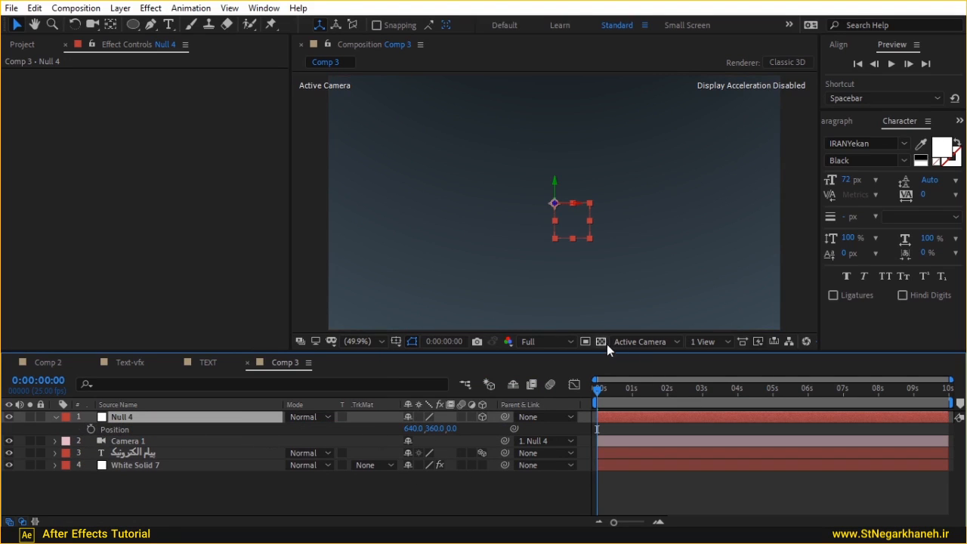
Examine the camera and title layer in Custom View 1 and return to the Active Camera view.
left_click(642, 341)
left_click(652, 288)
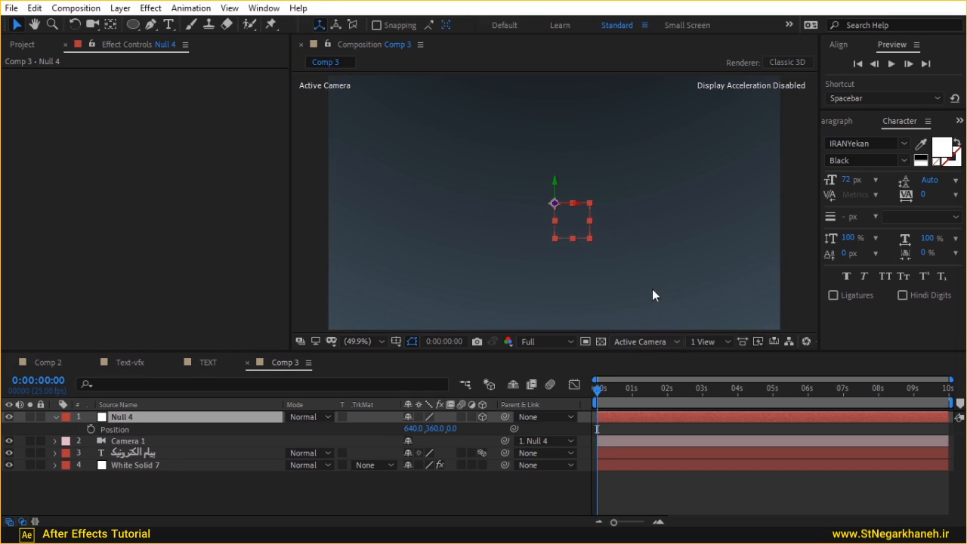
left_click(183, 441)
scroll(604, 272, "down", 4)
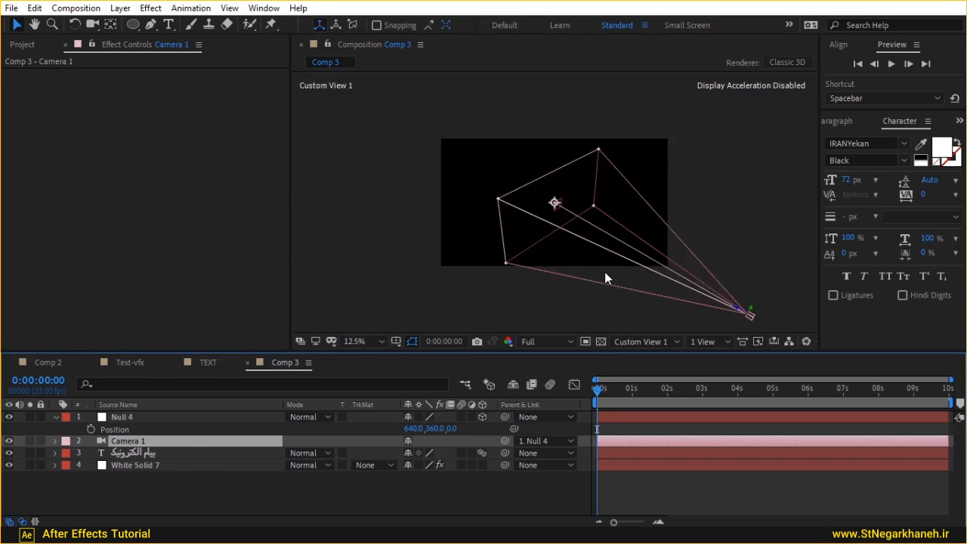
left_click(136, 456)
left_click(607, 390)
left_click_drag(617, 389, 596, 392)
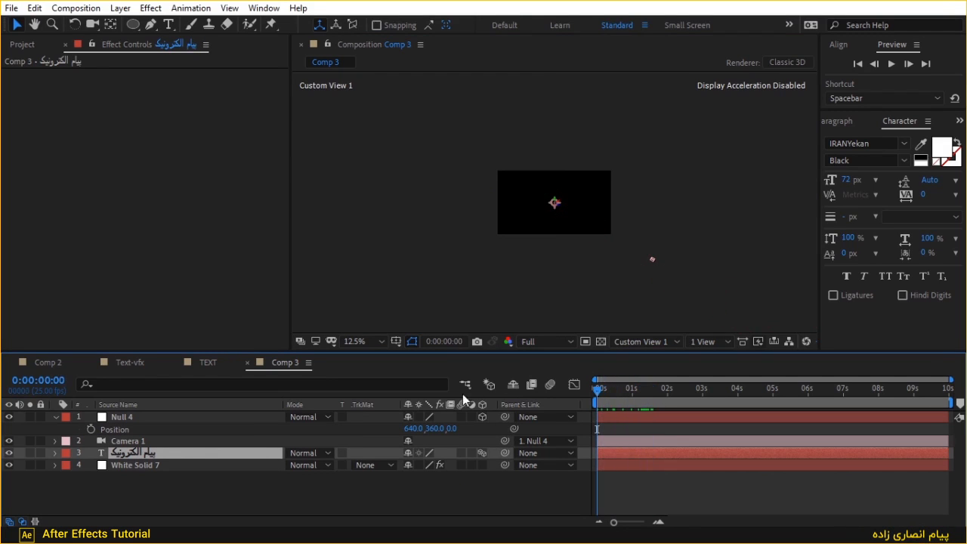
left_click(630, 340)
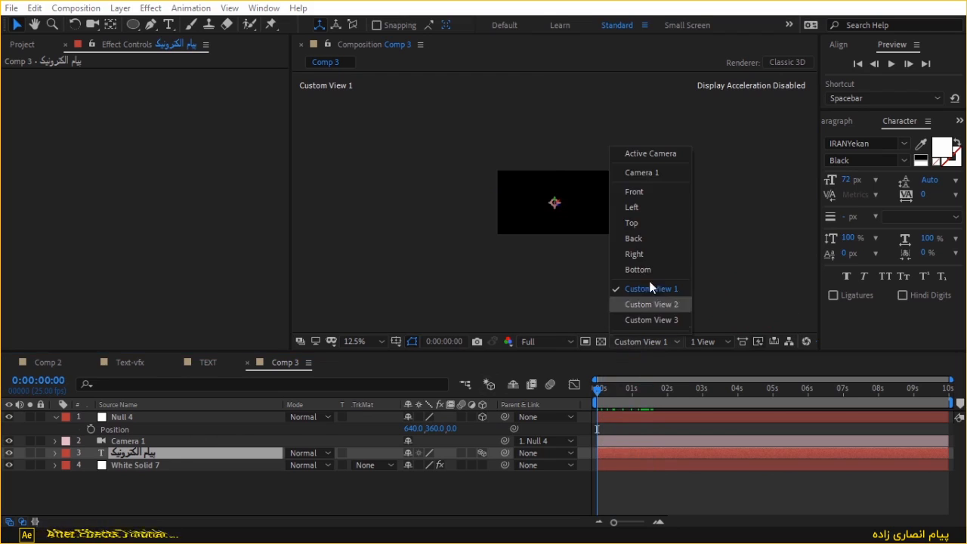
left_click(656, 153)
Set the null's Z position to 2000 and add a Position keyframe at 0 s.
left_click(122, 441)
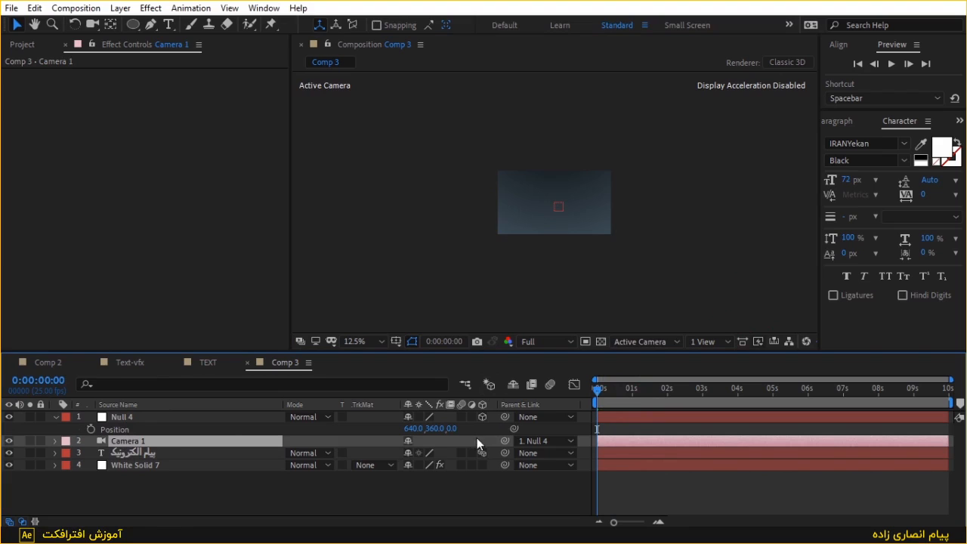
left_click(451, 428)
type("400")
key("Return")
left_click(455, 429)
type("4400")
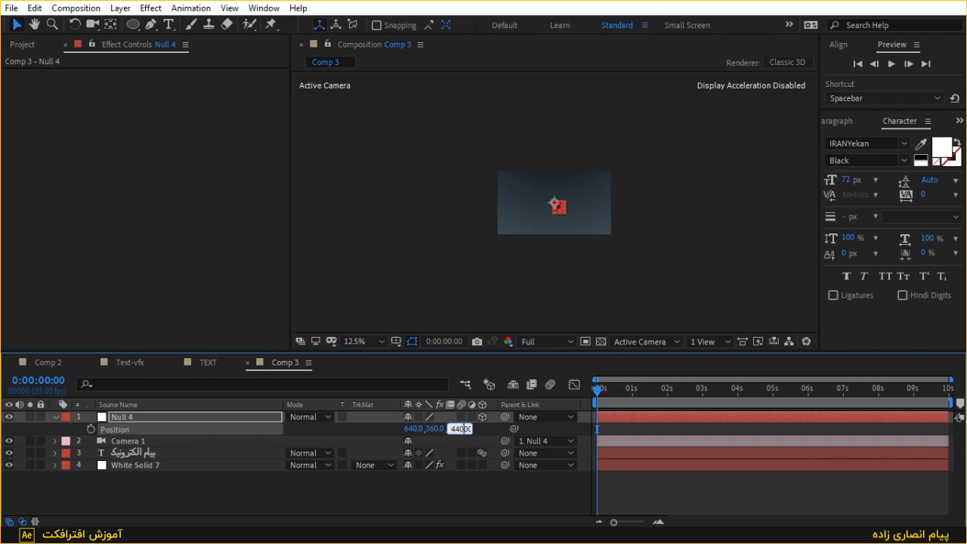
left_click(460, 428)
type("360")
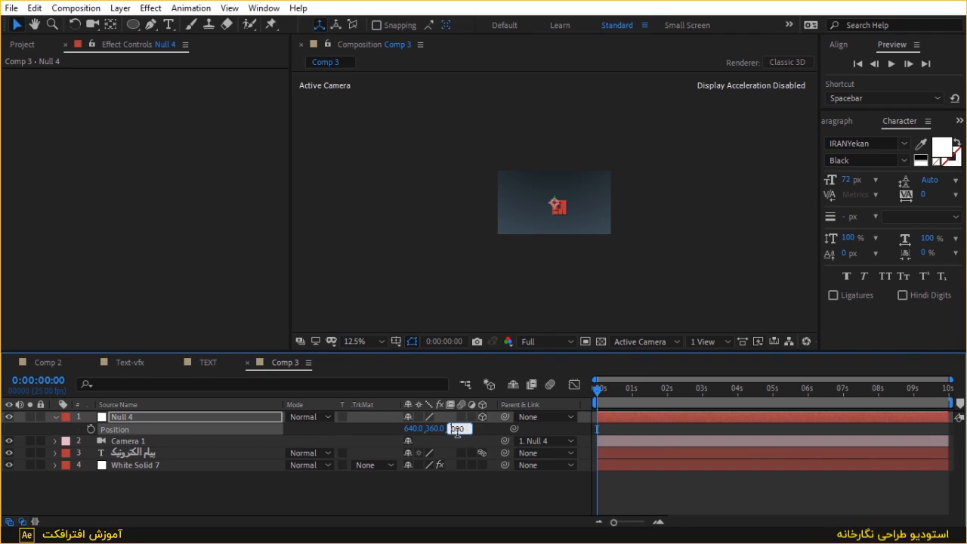
left_click(482, 478)
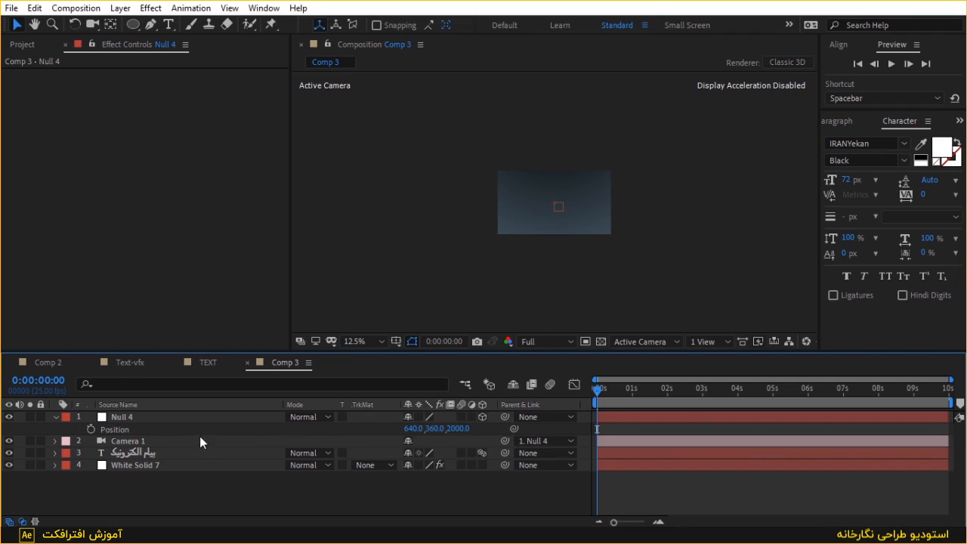
left_click(90, 427)
Keyframe the null's Z position at 0 at 5 s, in line with the title's second Offset keyframe.
left_click_drag(749, 389, 772, 389)
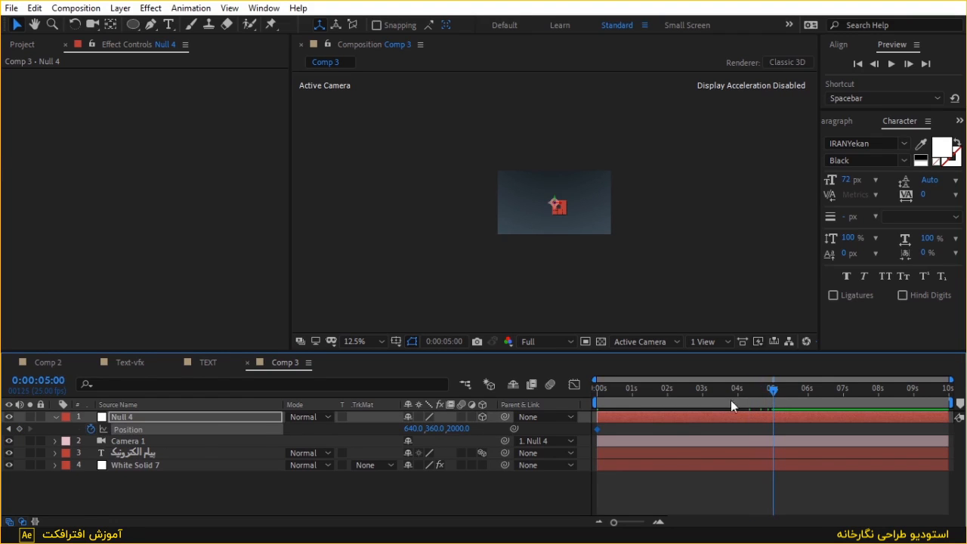
left_click(195, 444)
left_click(197, 450)
key("u")
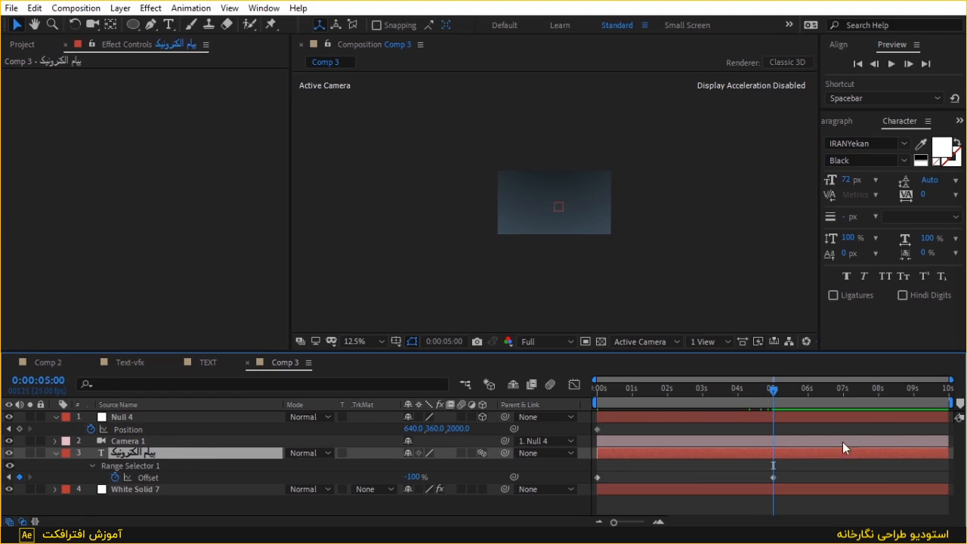
key("equal")
key("equal")
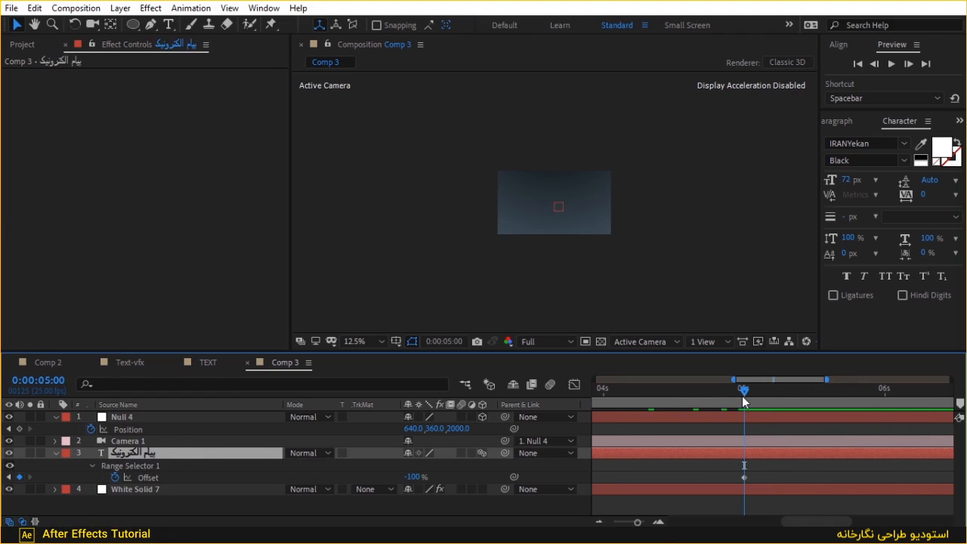
left_click(455, 428)
type("0")
key("Return")
Apply Easy Ease to both Offset keyframes of the title's Range Selector.
key("period")
key("minus")
key("minus")
left_click_drag(791, 473, 600, 476)
right_click(600, 477)
mouse_move(657, 466)
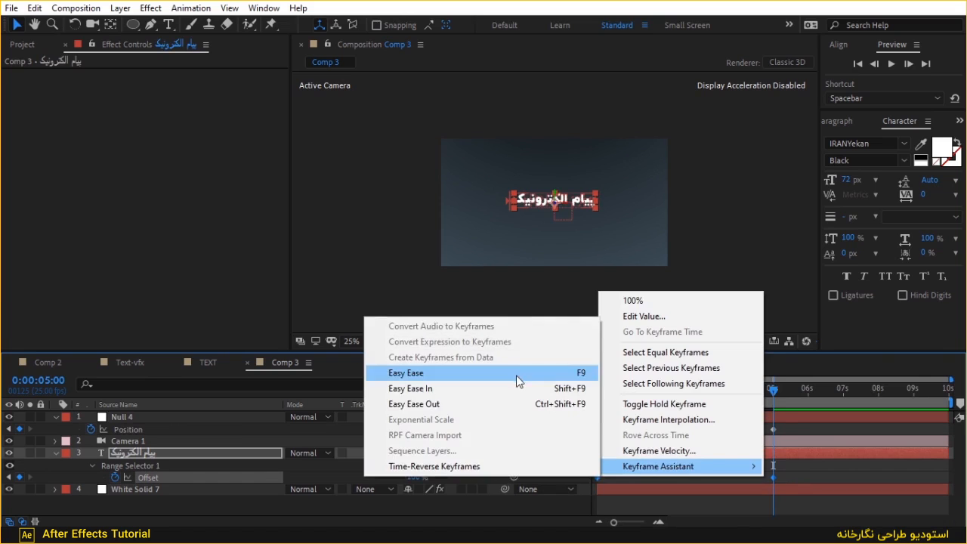
left_click(516, 375)
Apply Easy Ease to the null's two Position keyframes.
left_click_drag(784, 419, 600, 430)
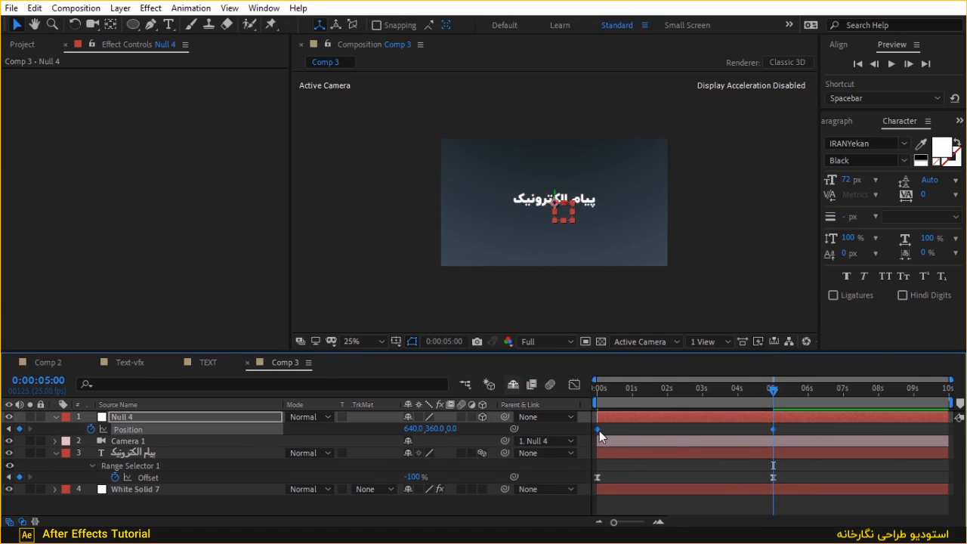
right_click(599, 430)
mouse_move(642, 416)
left_click(408, 326)
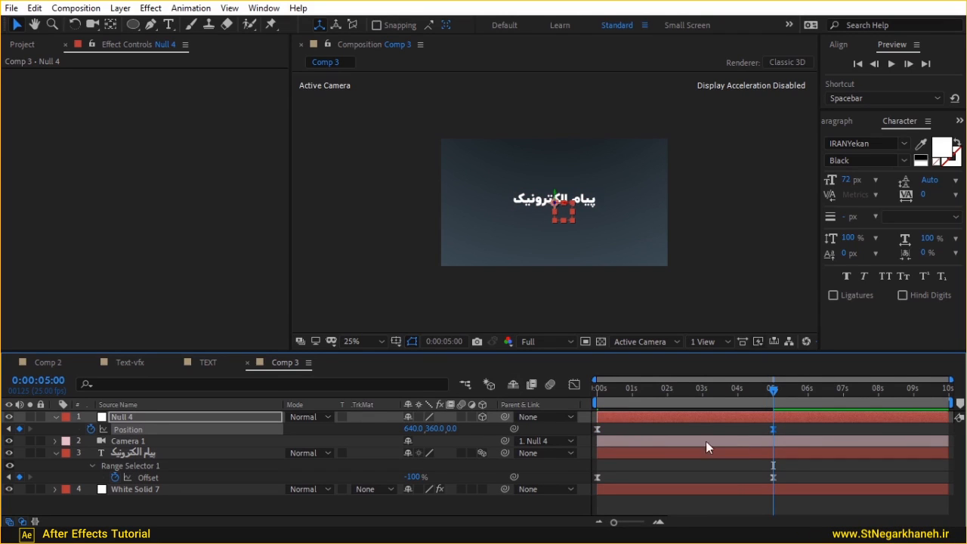
Reshape the null's Position speed curve to peak early and slow gradually into the 5 s keyframe, and preview the animation.
left_click(575, 383)
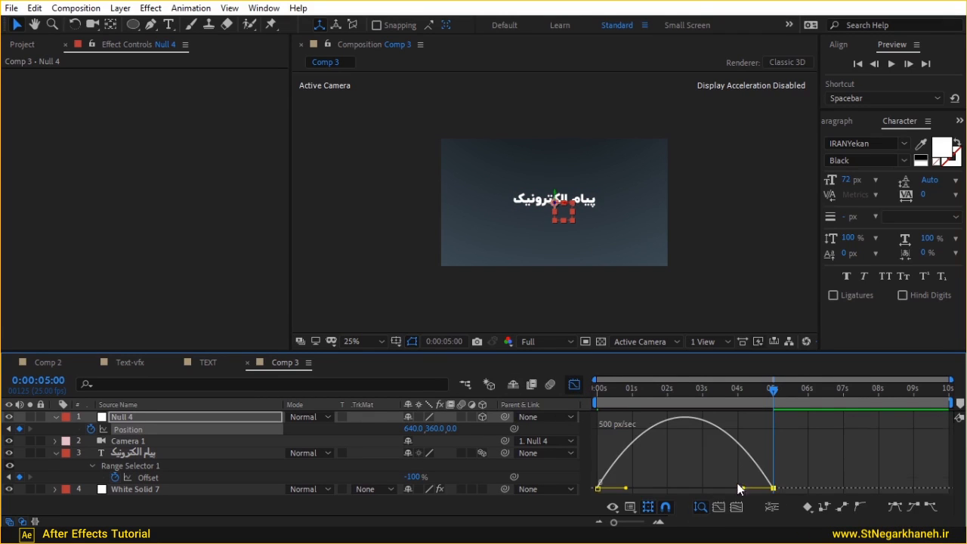
left_click_drag(745, 487, 701, 490)
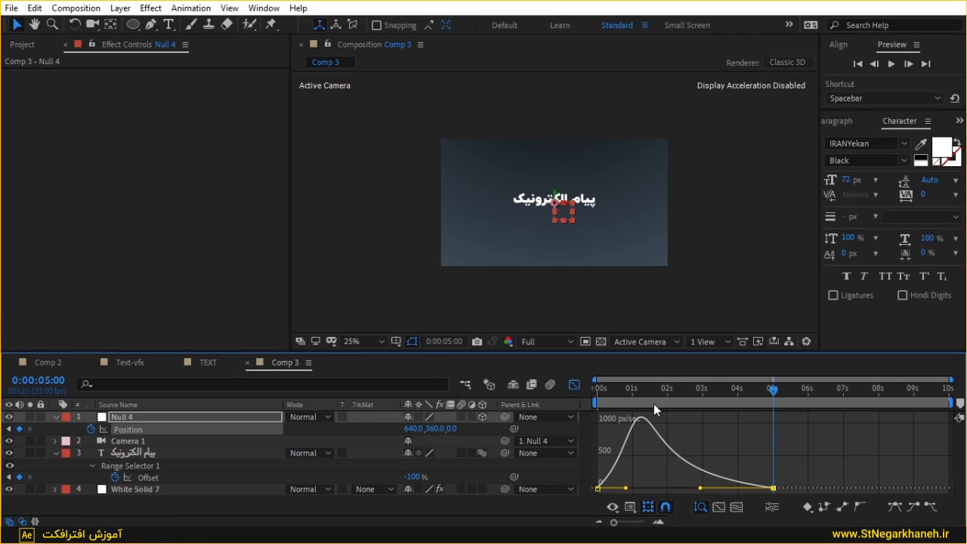
key("Home")
key("space")
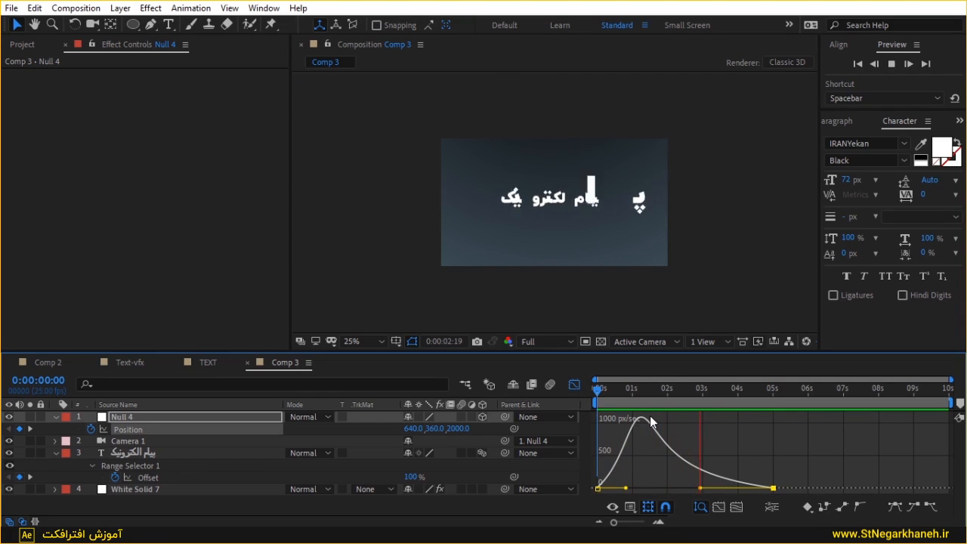
key("space")
left_click(574, 384)
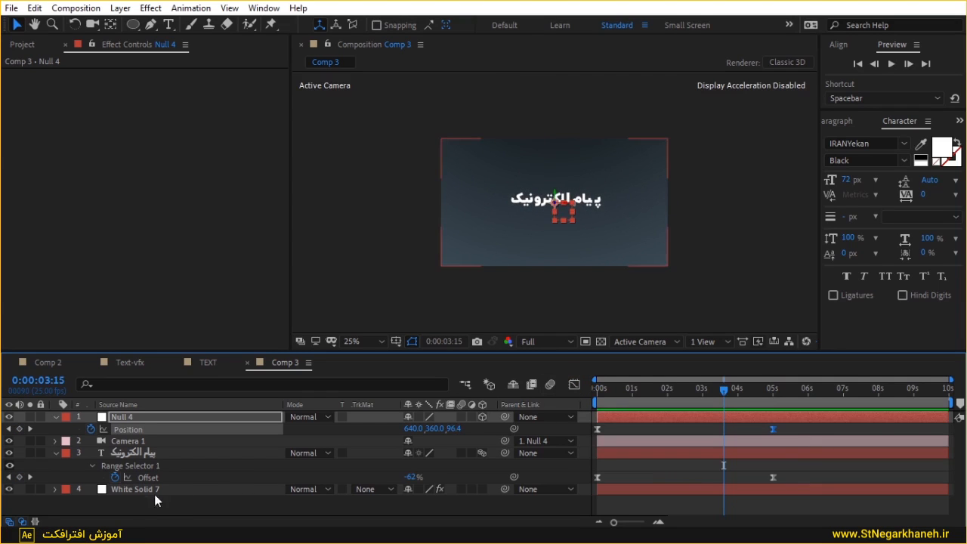
left_click(58, 452)
right_click(111, 487)
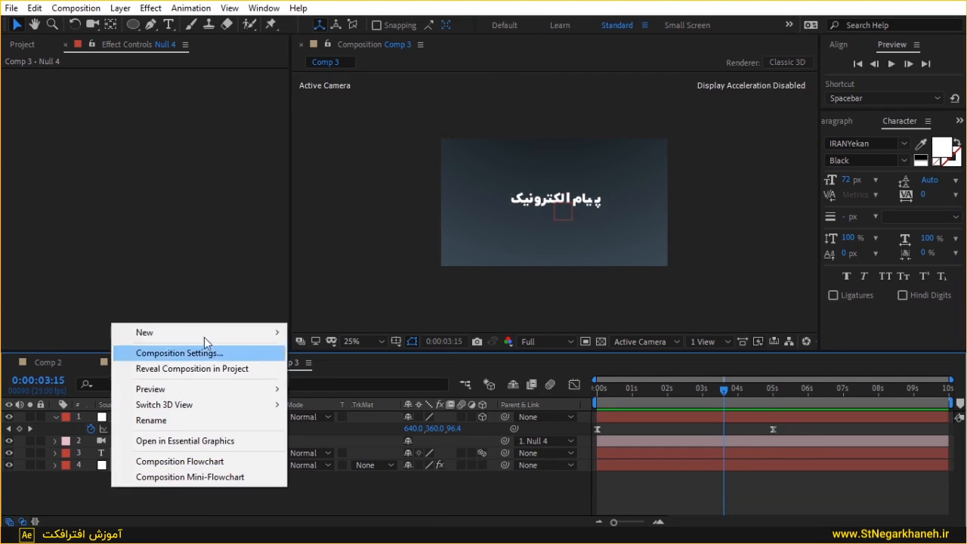
mouse_move(207, 337)
left_click(89, 488)
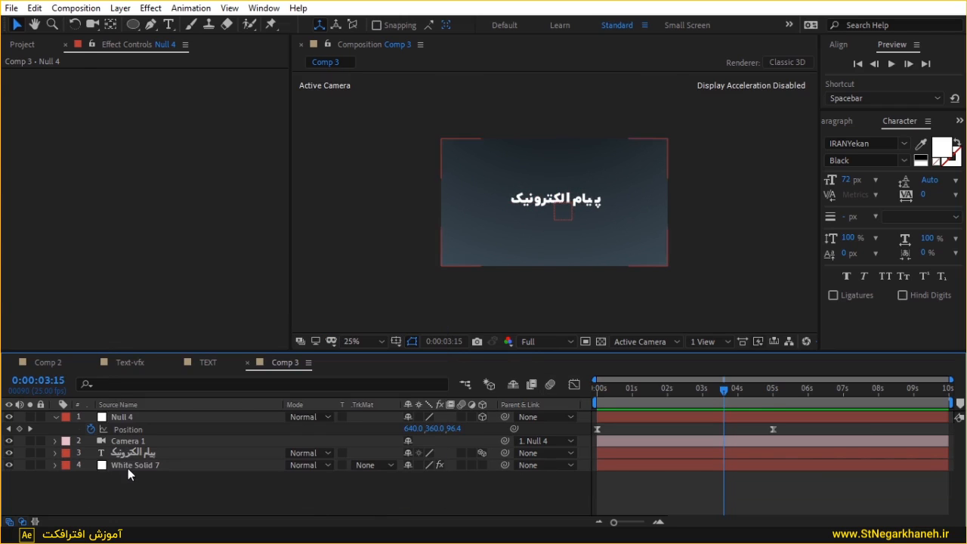
Duplicate the White Solid 7 background layer and remove the Gradient Ramp effect from the upper copy.
left_click(128, 464)
key("ctrl+d")
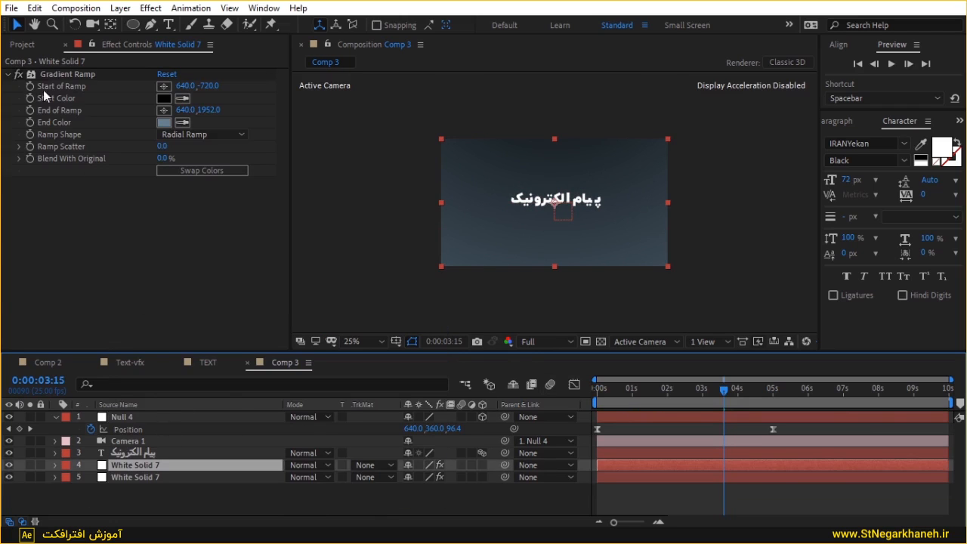
left_click(51, 76)
key("Delete")
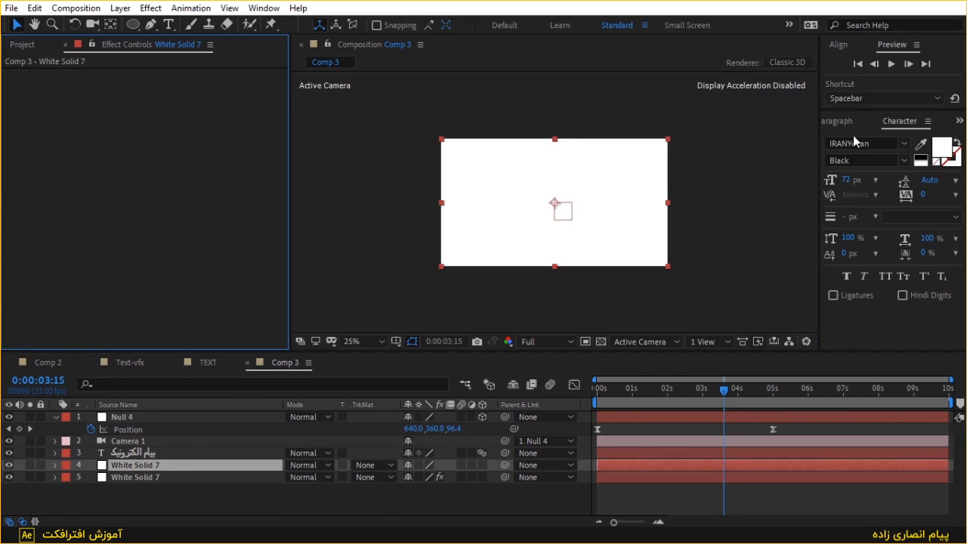
Find the Grid effect in the effects library and apply it to the upper White Solid 7 layer.
left_click(835, 120)
key("ctrl+5")
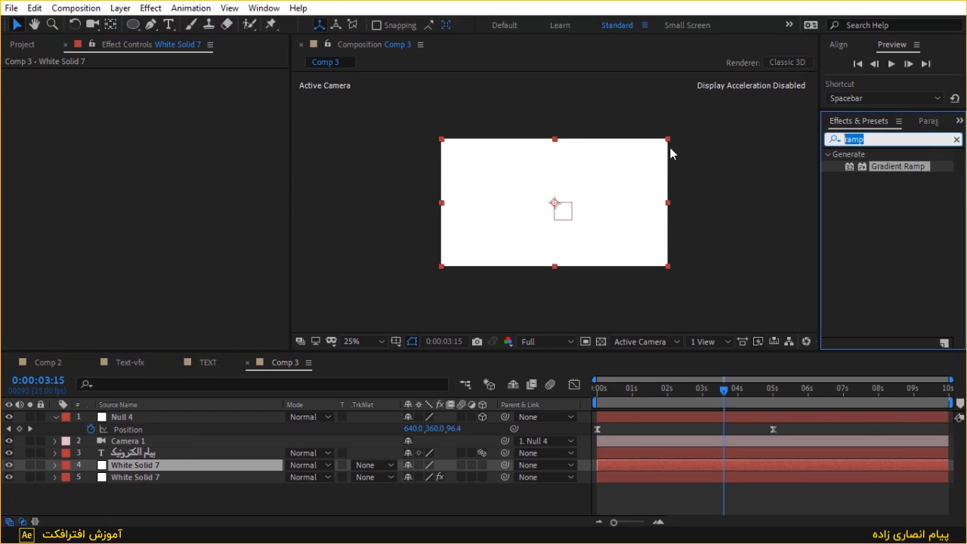
type("ل")
key("BackSpace")
type("grid")
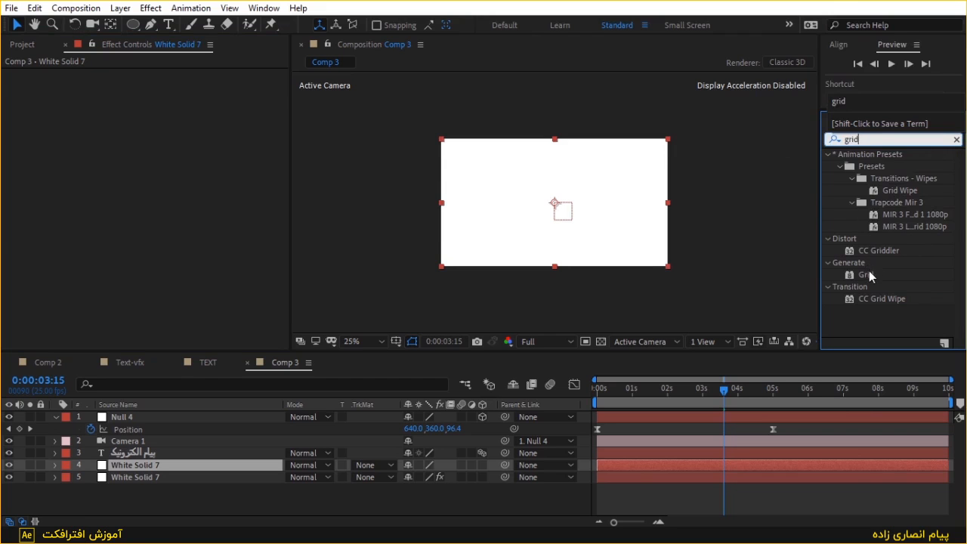
left_click_drag(866, 274, 251, 463)
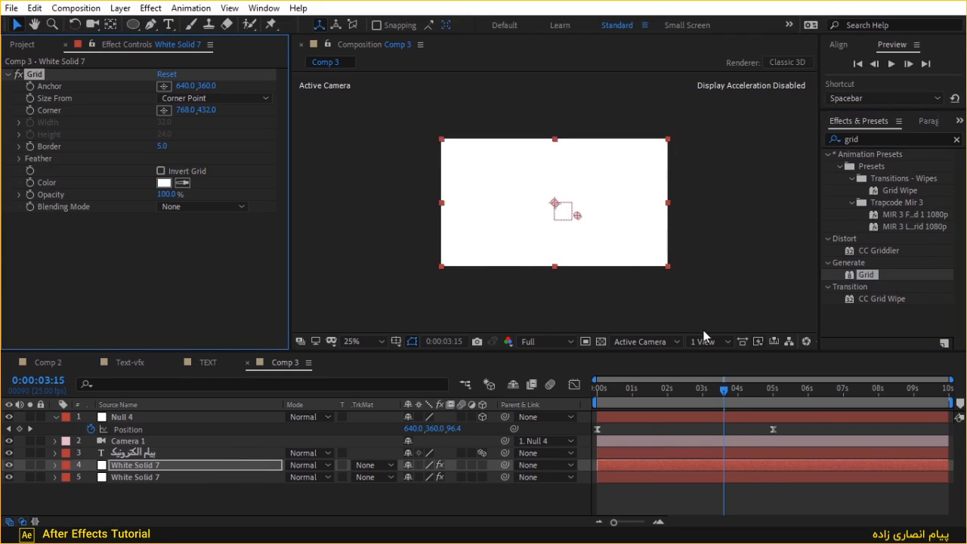
Apply the Fractal Noise effect to the grid solid and set its Brightness to 25.
left_click(868, 140)
type("fracta")
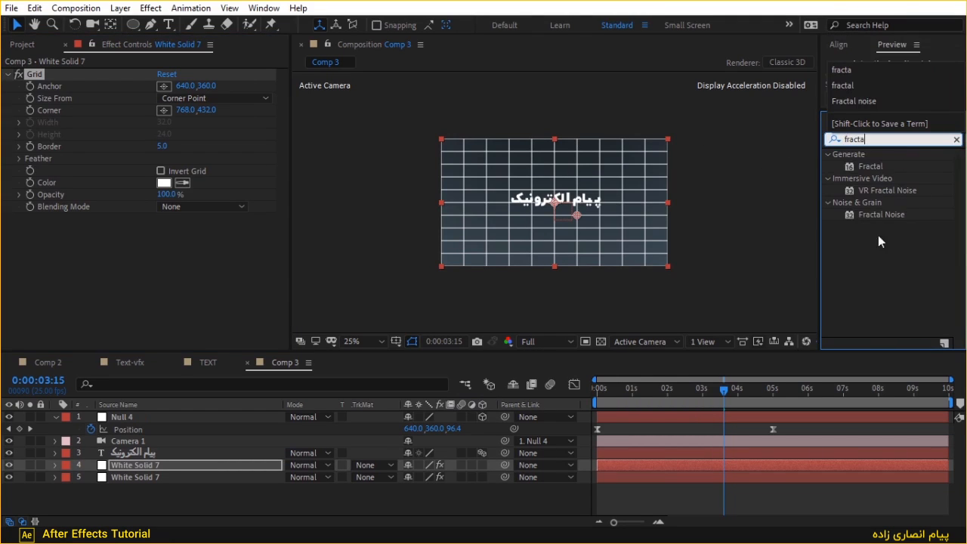
left_click_drag(881, 214, 125, 277)
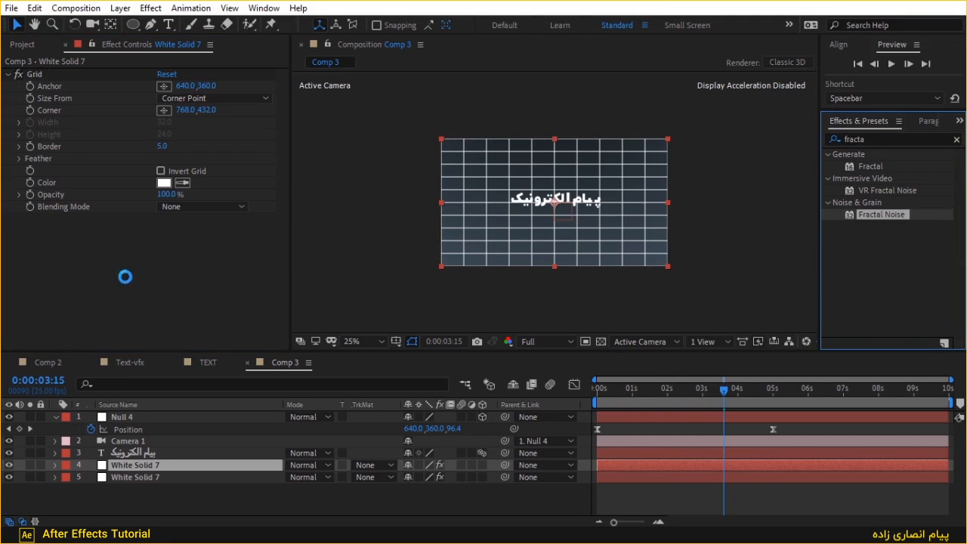
left_click(163, 218)
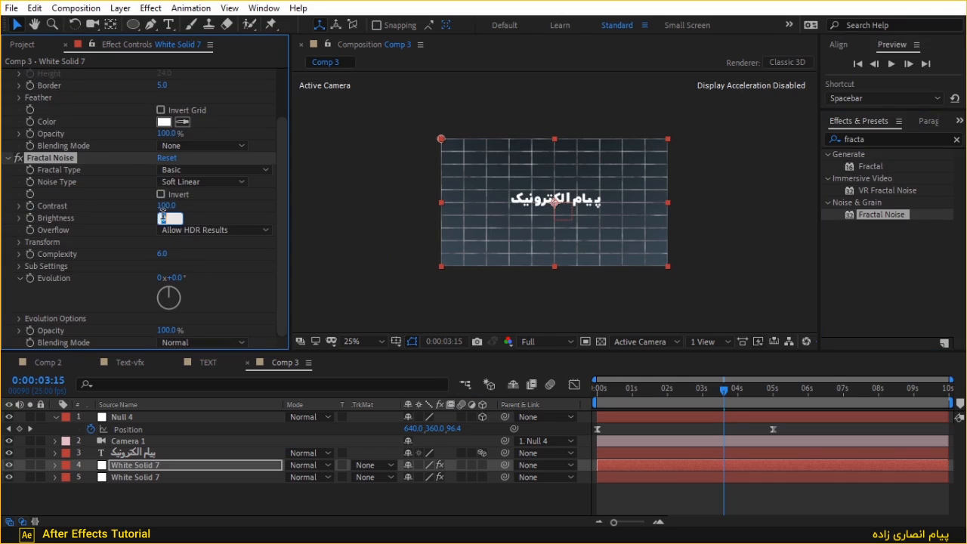
key("Return")
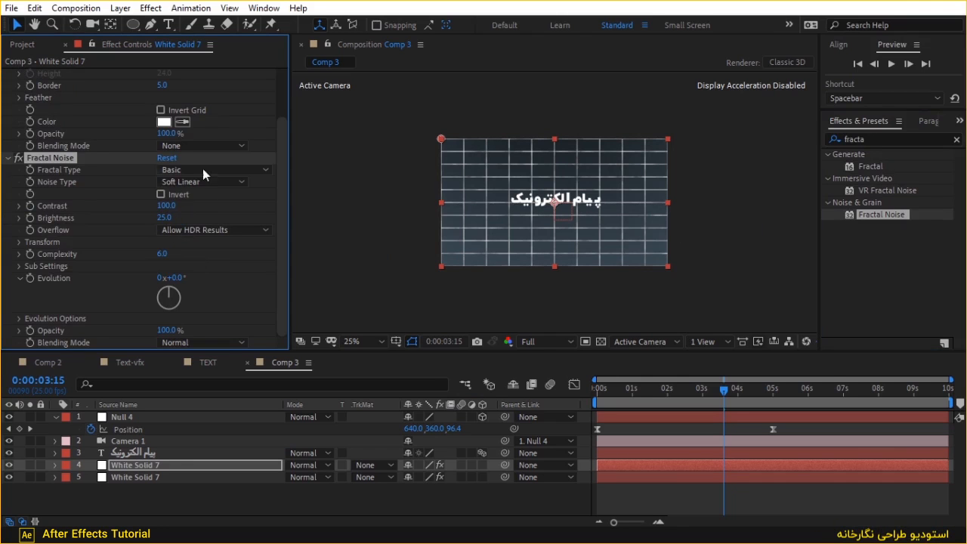
Change the Grid effect's color to black (000000).
left_click(164, 122)
type("000000")
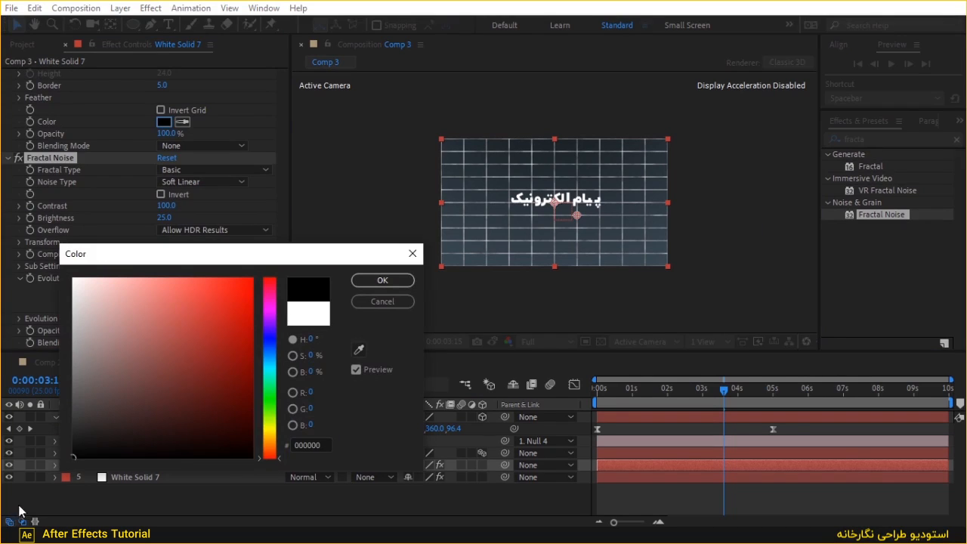
key("Return")
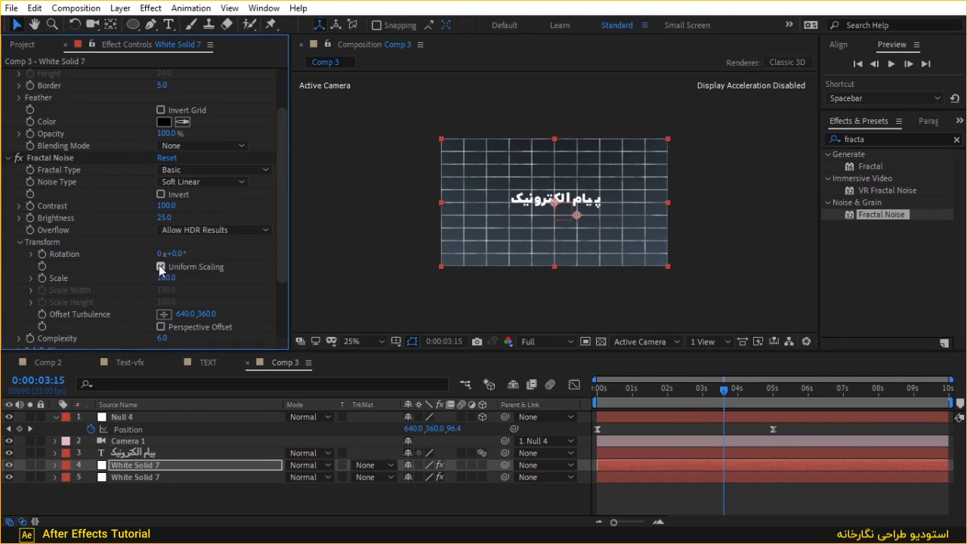
Set the Fractal Noise Scale to 25 under its Transform settings.
left_click(165, 278)
type("25")
key("Return")
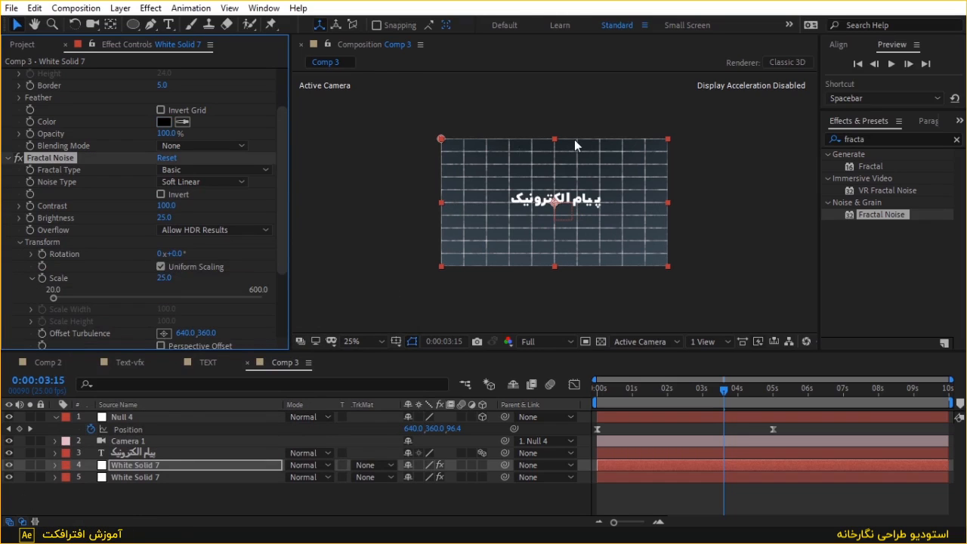
key("period")
key("comma")
Set the Grid effect's Border to 1 and move its Corner point to about 696, 388 for smaller cells.
scroll(199, 139, "up", 1)
left_click(162, 118)
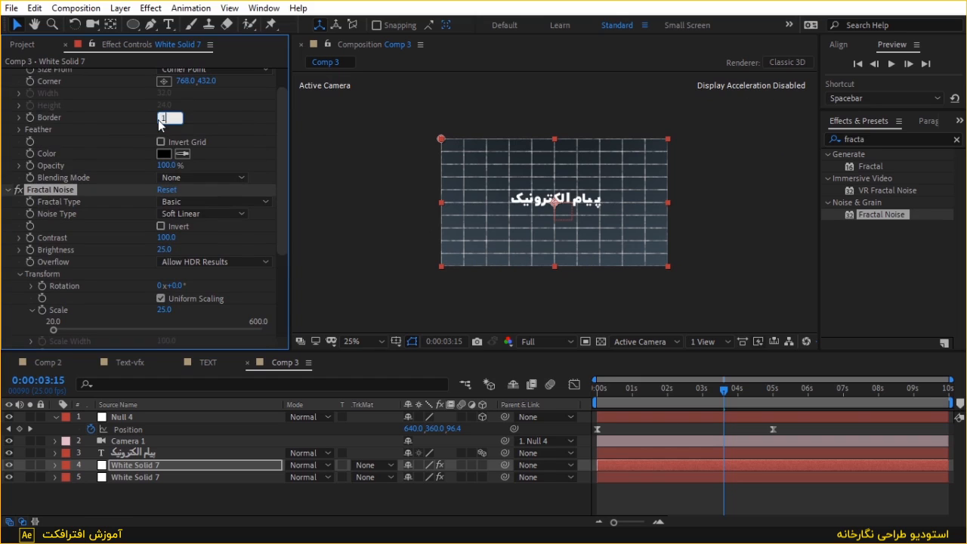
key("Return")
scroll(245, 134, "up", 1)
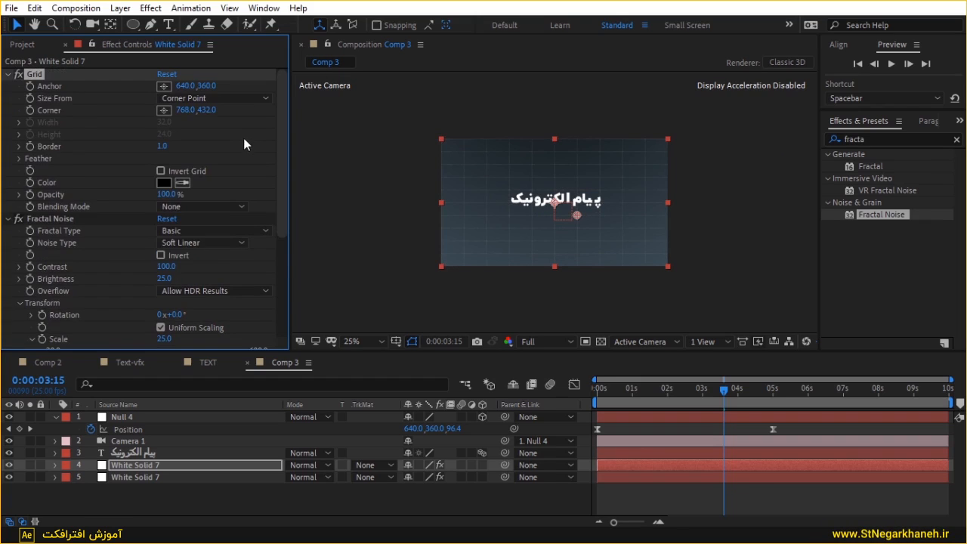
left_click_drag(577, 215, 566, 210)
At 5 s, make the grid solid a 3D layer and move the Grid effect's Corner point to about 682, 388.
left_click_drag(719, 401, 769, 398)
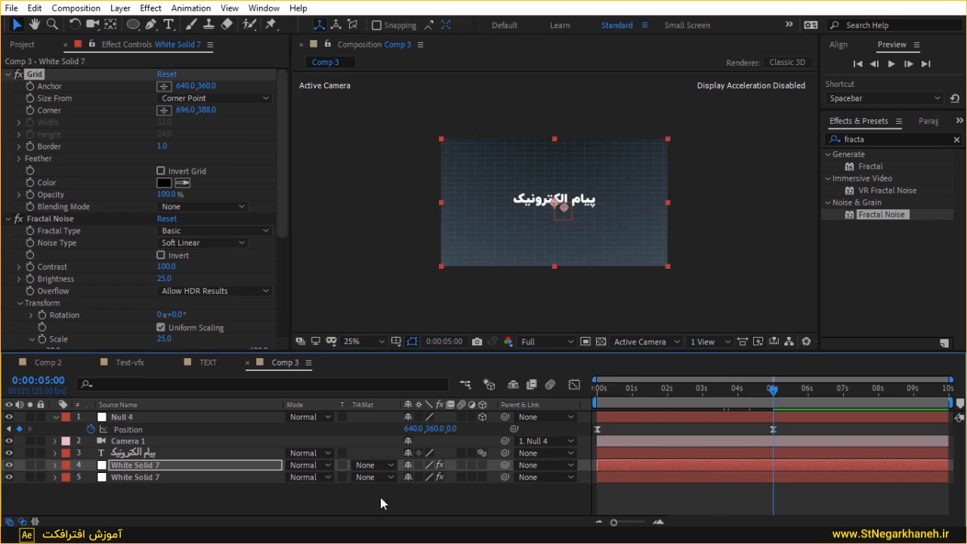
left_click(481, 463)
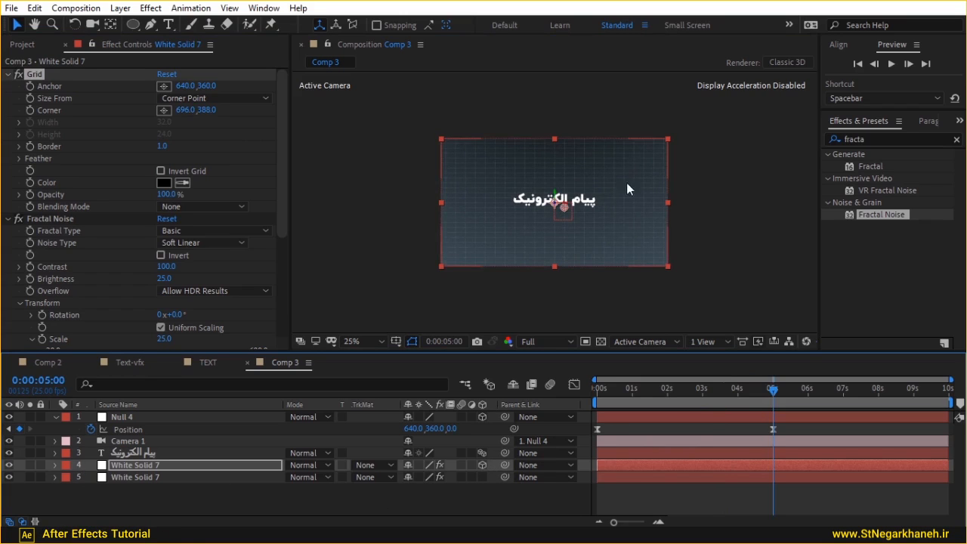
key("period")
key("period")
key("comma")
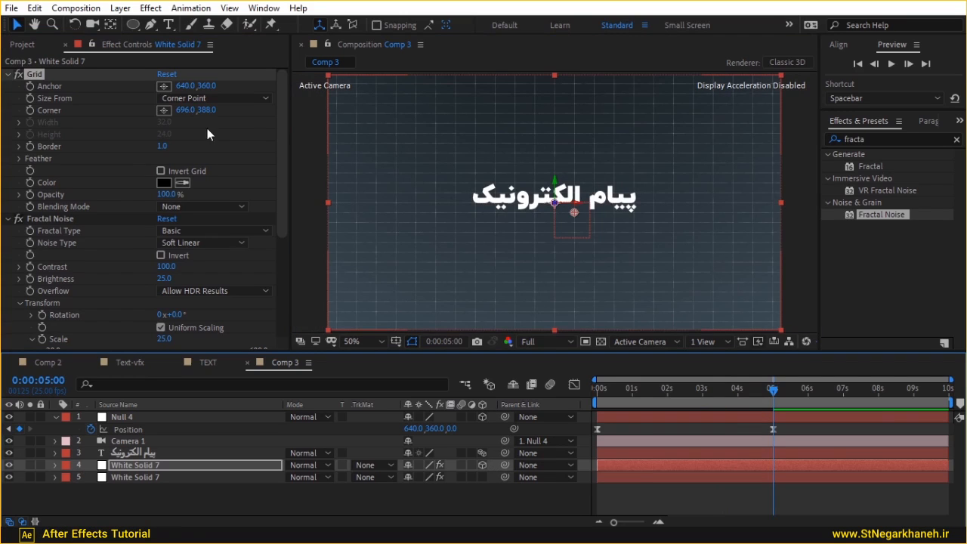
left_click_drag(573, 212, 569, 212)
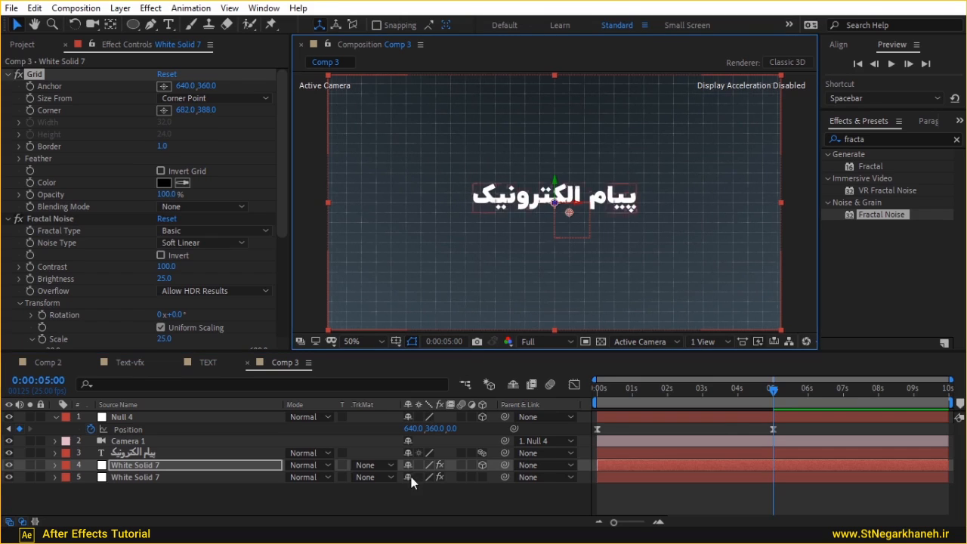
Add a Position keyframe to the grid solid at 5 s and set its Z position to 2000.
key("p")
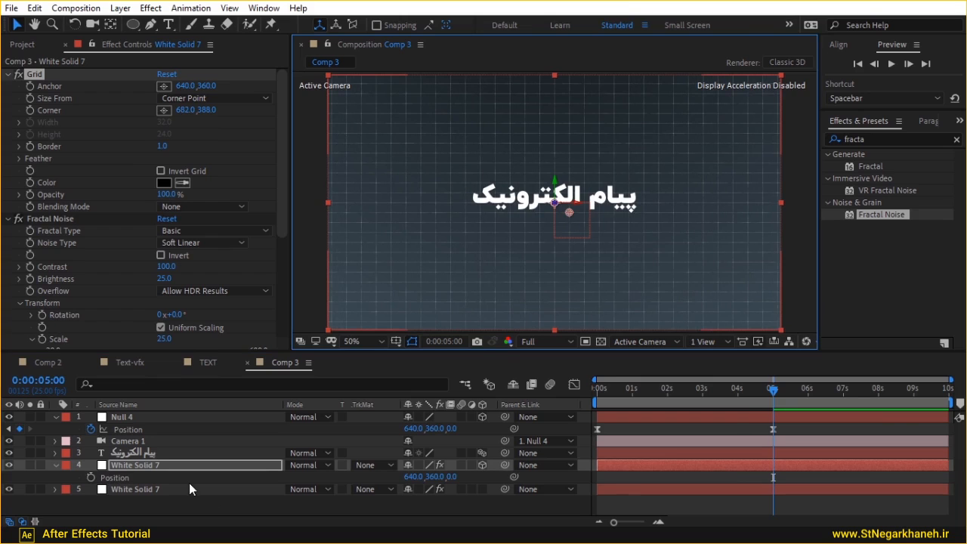
left_click(90, 478)
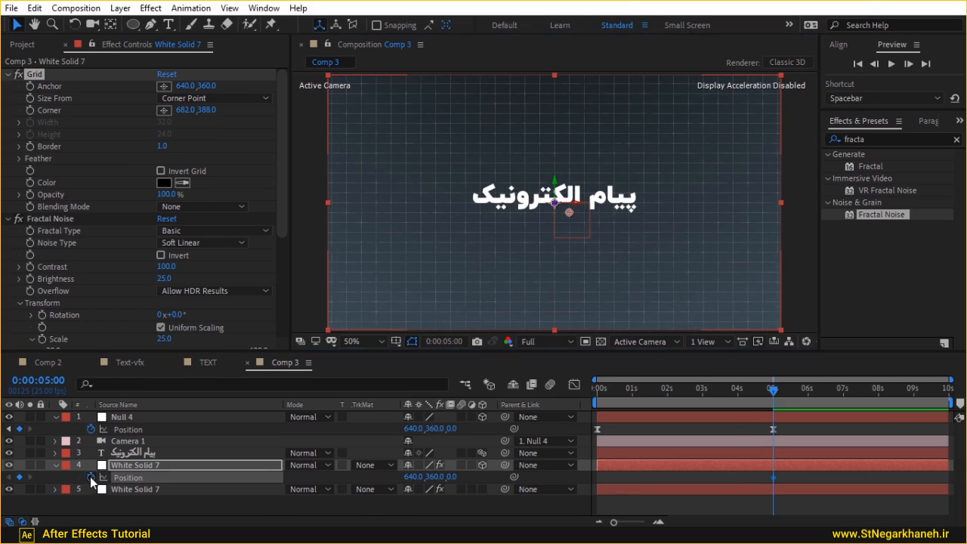
left_click_drag(456, 477, 867, 443)
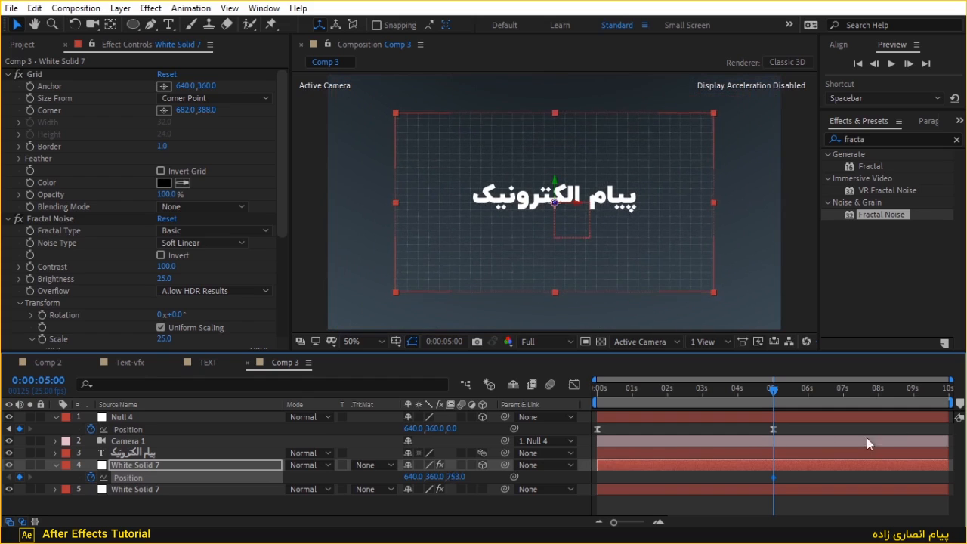
left_click(456, 478)
type("200")
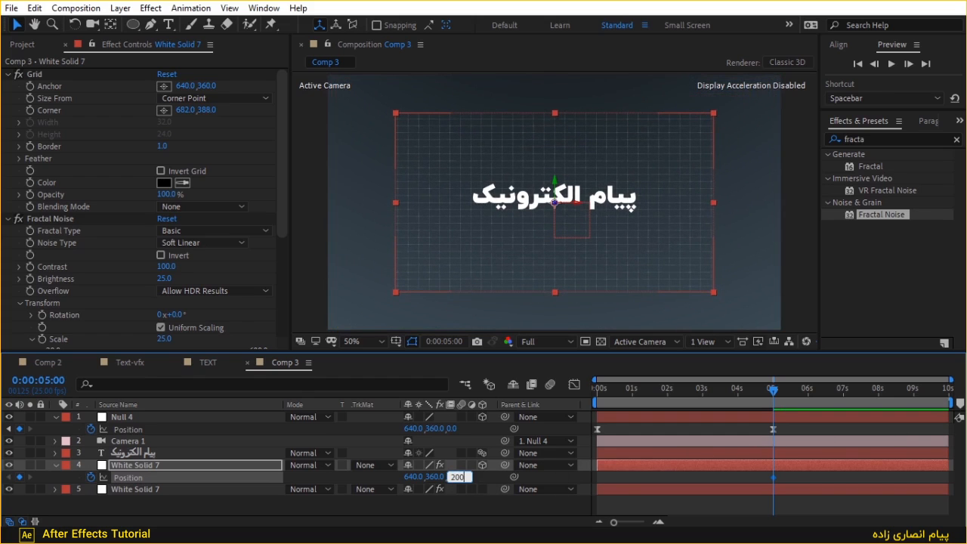
key("Return")
Scale the grid solid uniformly to 215% and preview the camera animation from 0 s.
key("s")
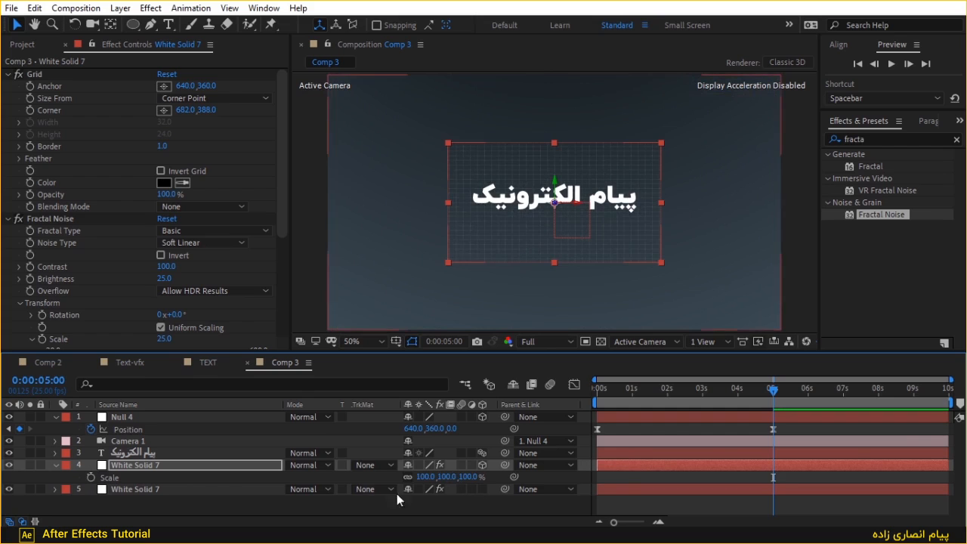
left_click_drag(424, 483, 510, 487)
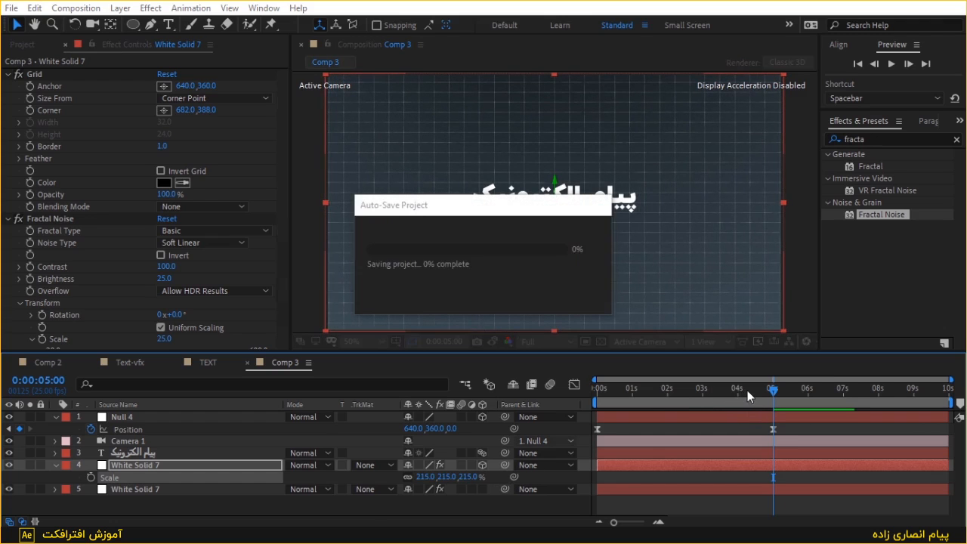
left_click(688, 389)
left_click(625, 389)
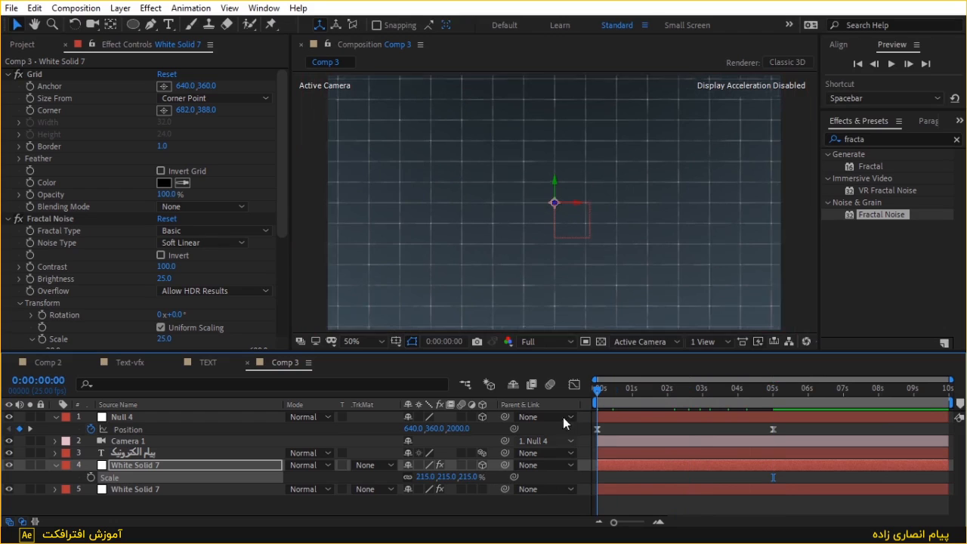
key("space")
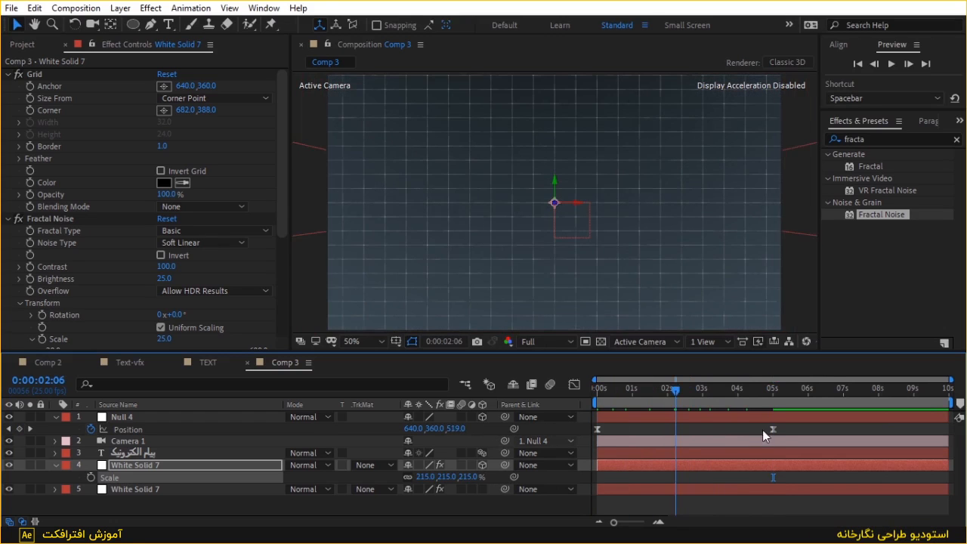
At 0 s, set Null 4's Z position to 4000 and preview the camera move.
key("Home")
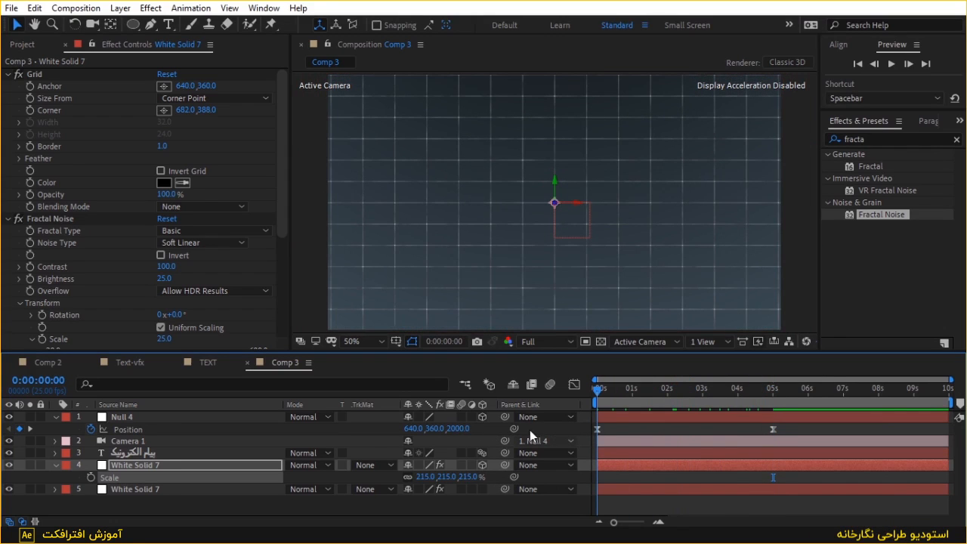
left_click(463, 432)
type("4000")
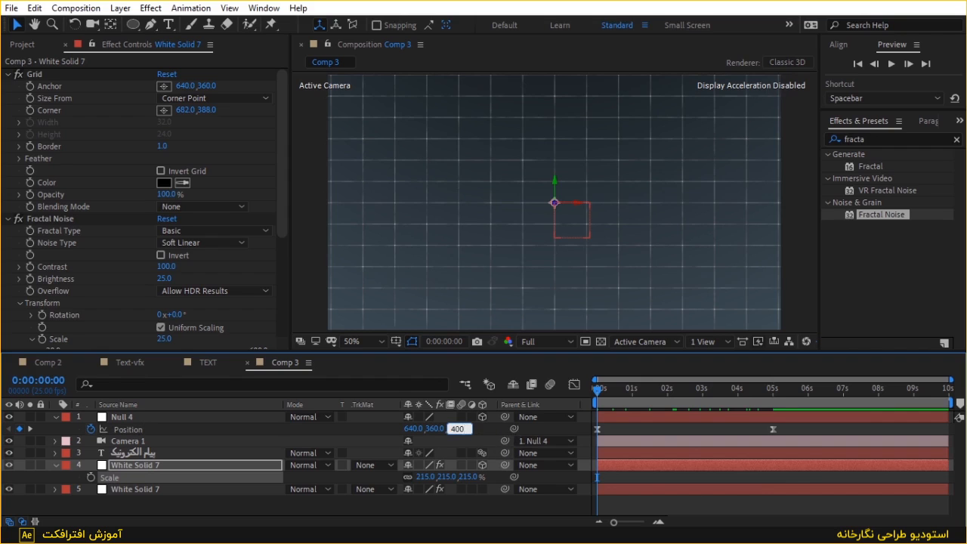
key("Return")
key("space")
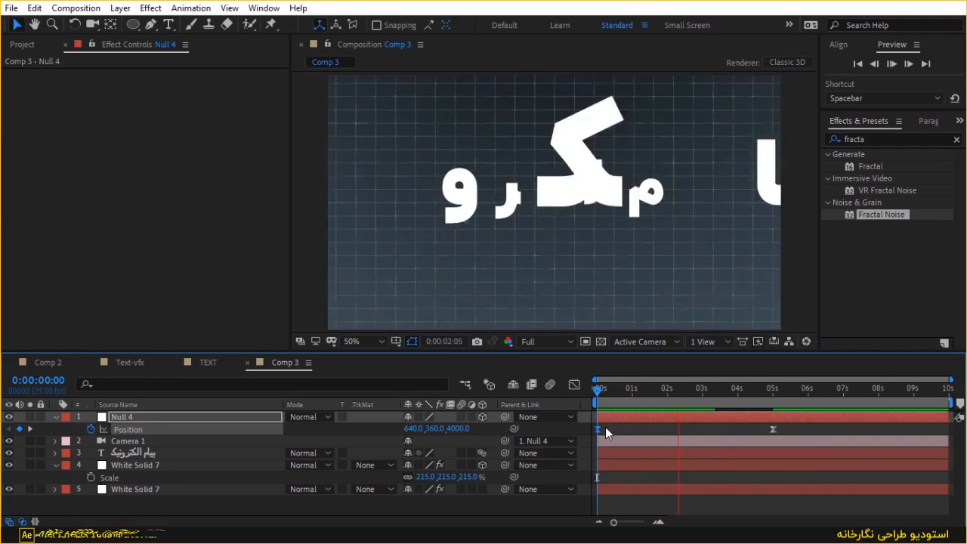
key("space")
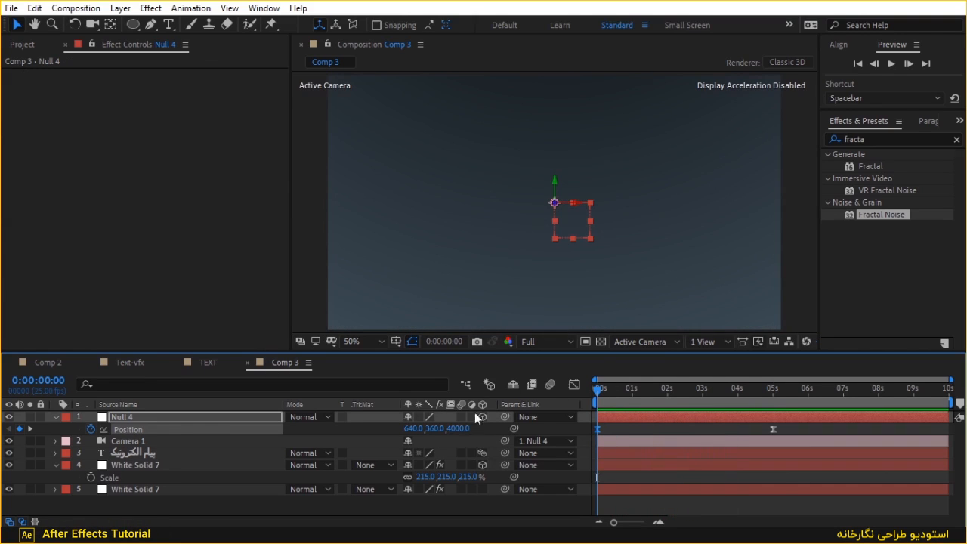
Try a closer starting Z position of 2000 for Null 4 at 0 s.
left_click(455, 429)
type("200")
key("Return")
left_click(455, 430)
type("2000")
key("Return")
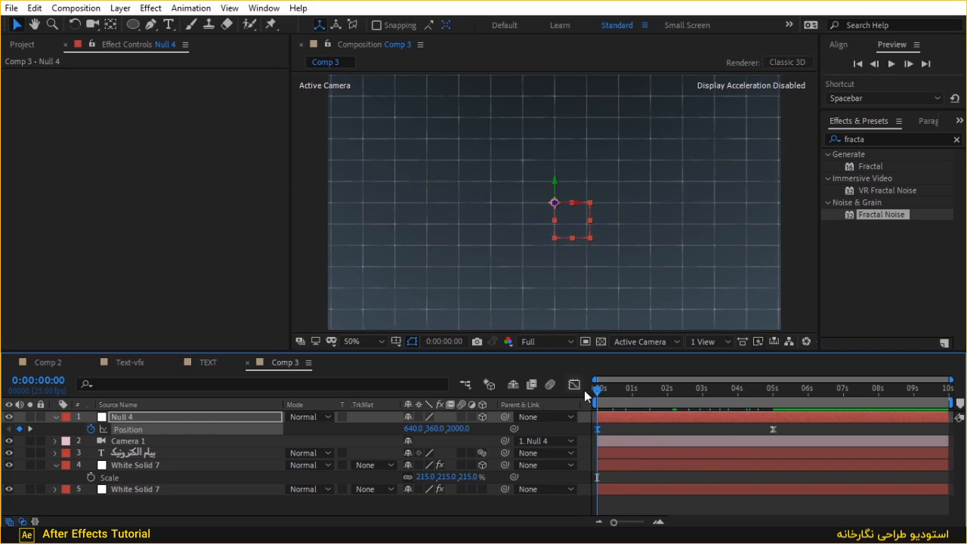
Set Null 4's Z position at 0 s to 4000 again and play back the title animation.
left_click(460, 428)
type("4000")
key("Return")
key("space")
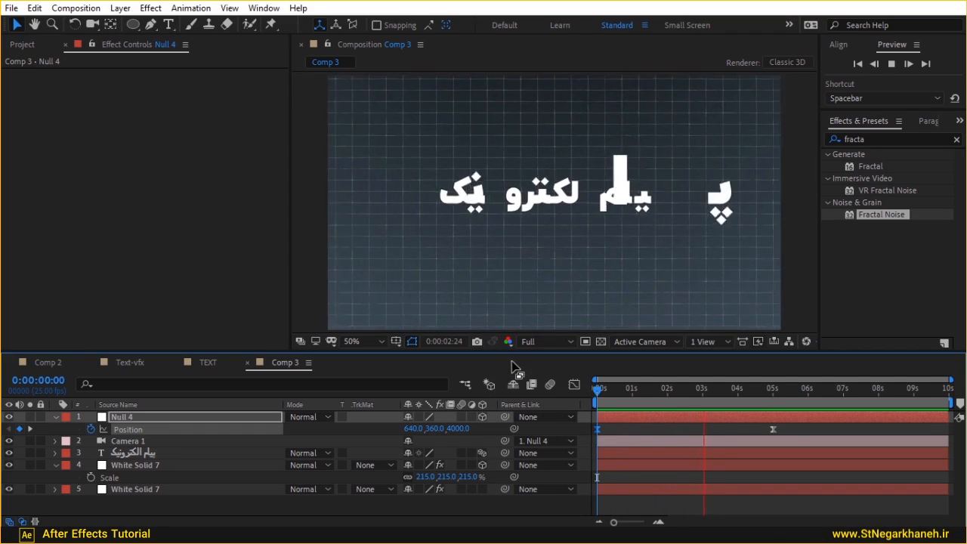
left_click(596, 395)
key("space")
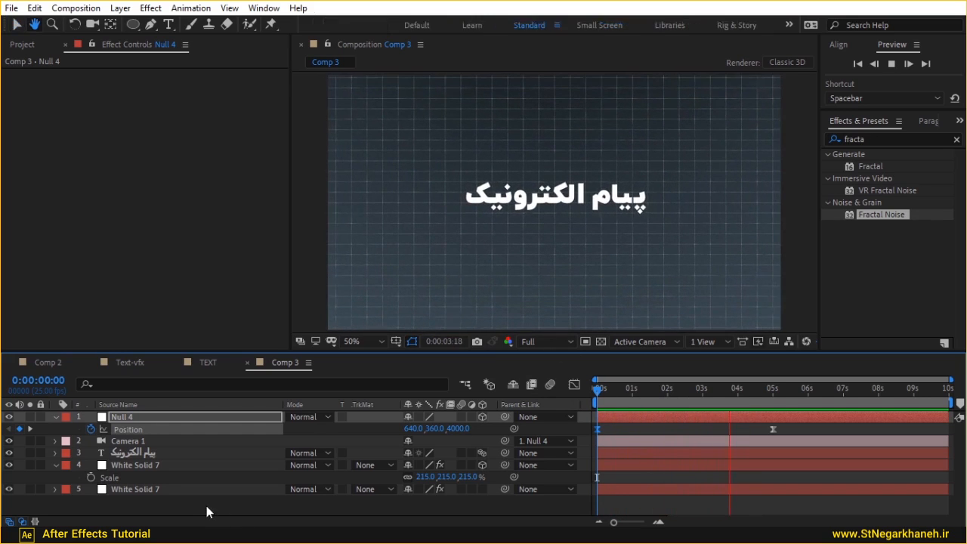
key("space")
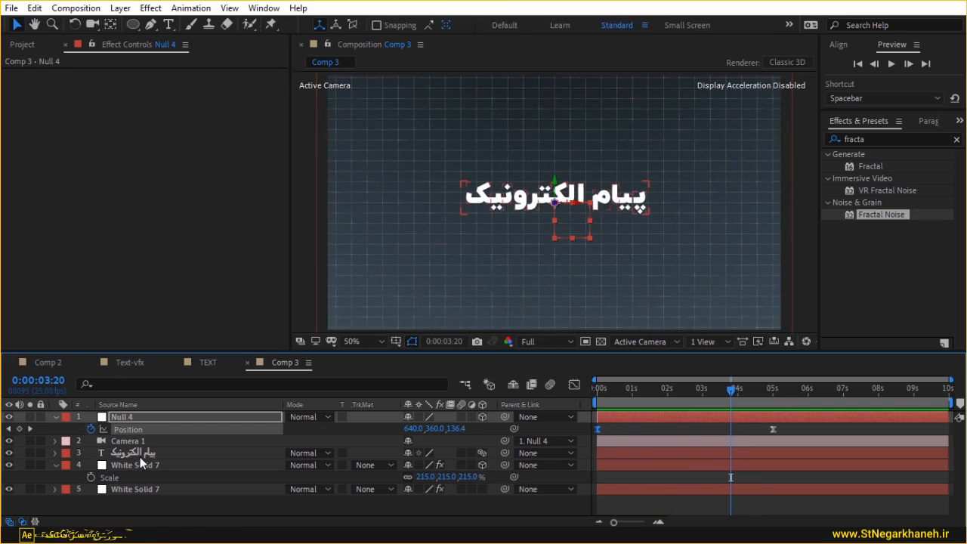
Pre-compose the Persian text layer as Text-VFXX, moving all attributes into the new composition.
right_click(141, 455)
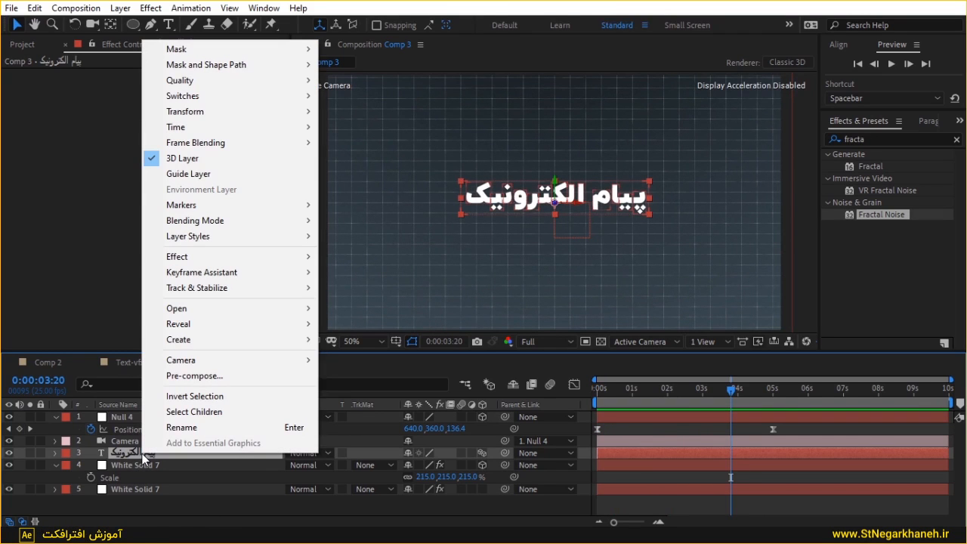
left_click(212, 376)
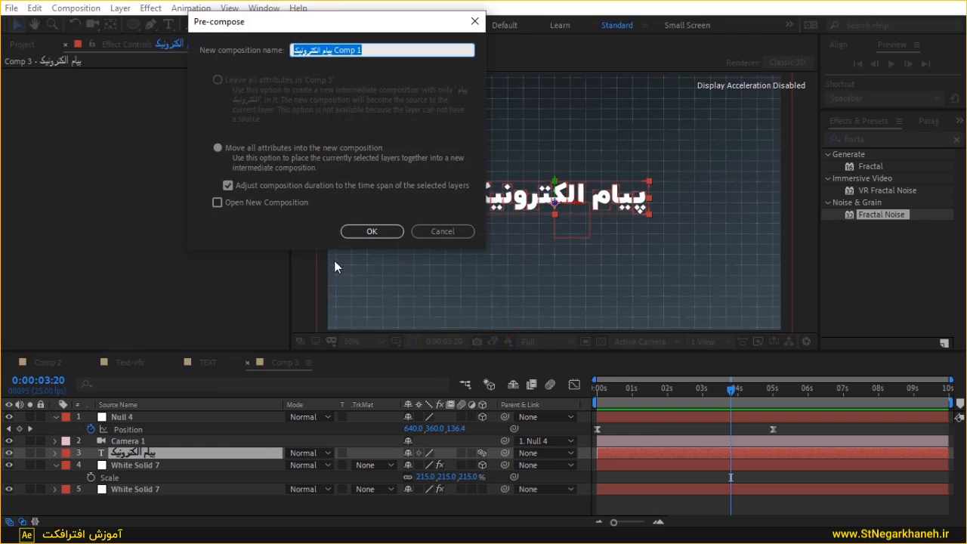
type("Tex")
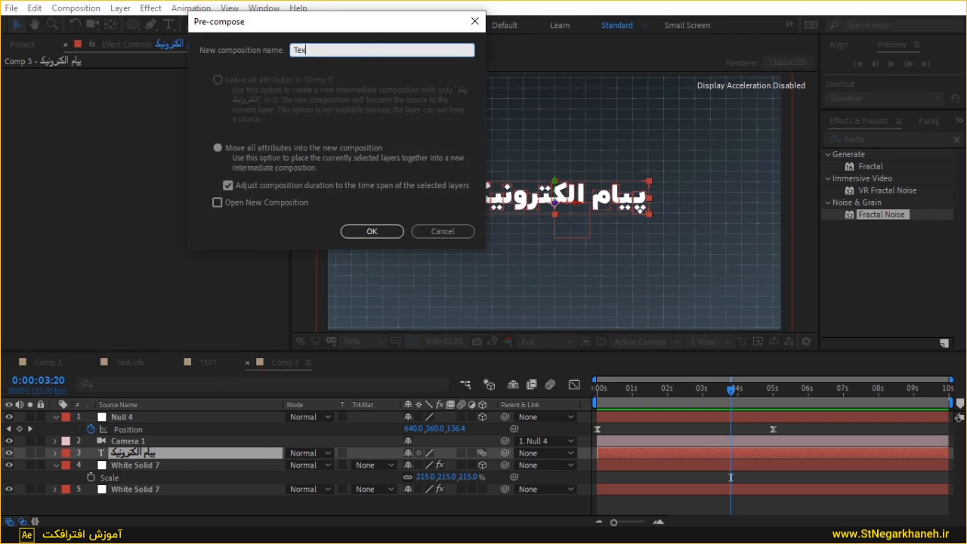
type("t-VFXX")
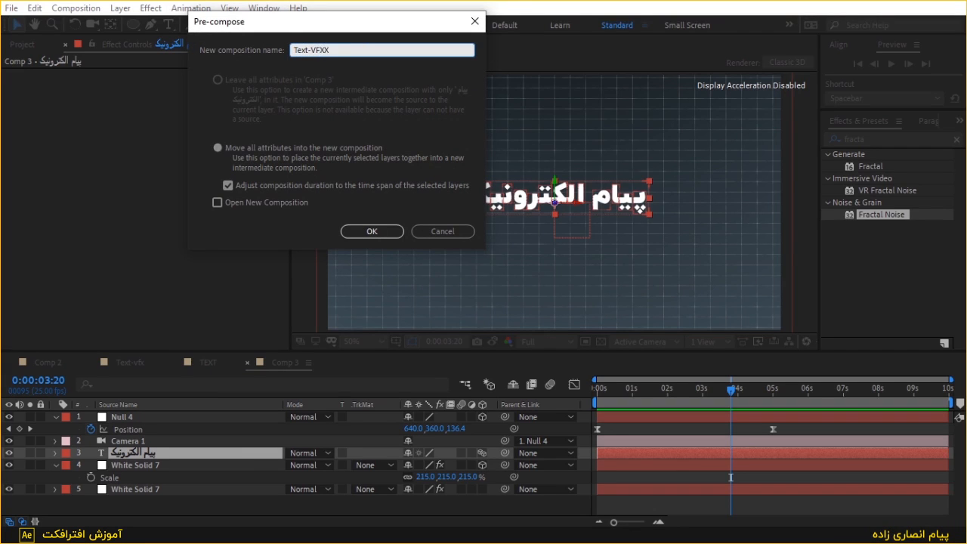
key("Return")
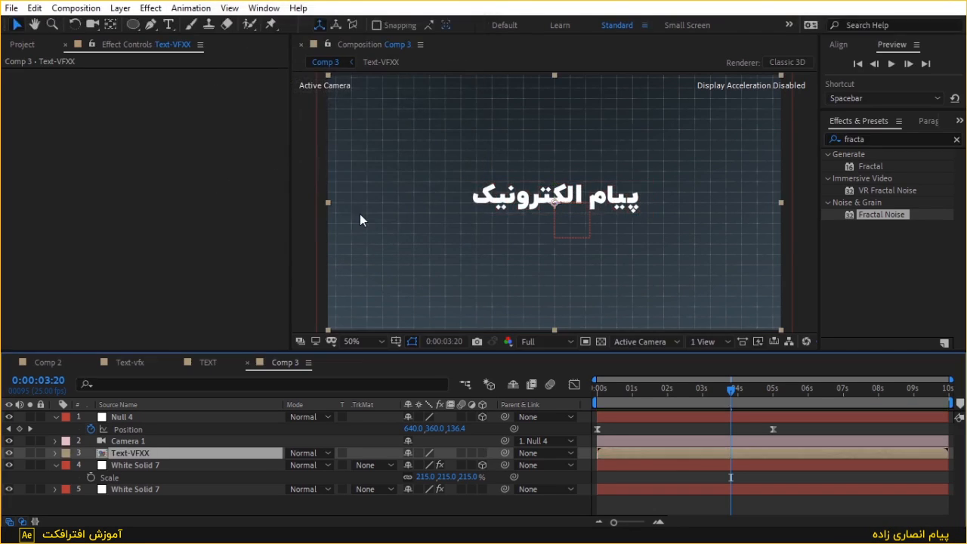
Open the Text-VFXX composition and pre-compose its text layer as TEXTT.
double_click(182, 453)
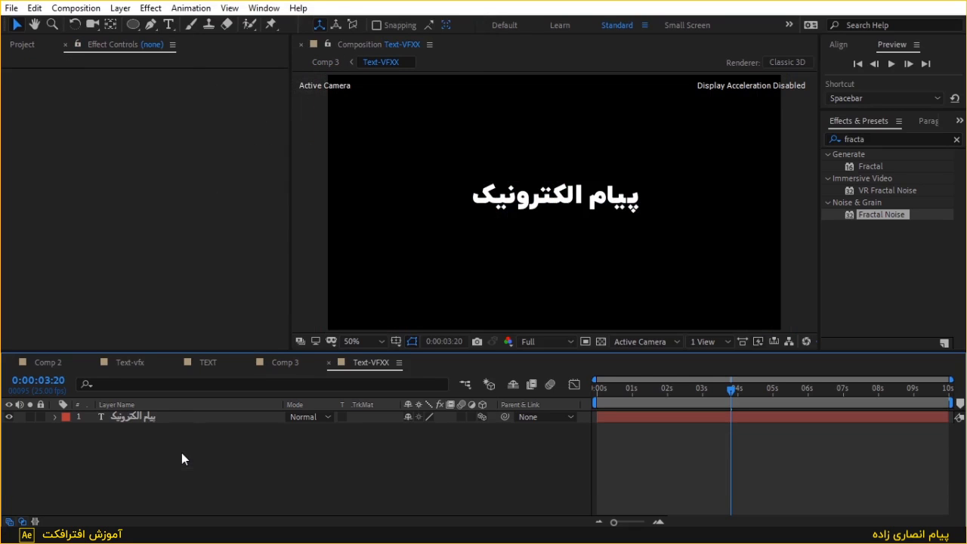
left_click(182, 417)
right_click(182, 416)
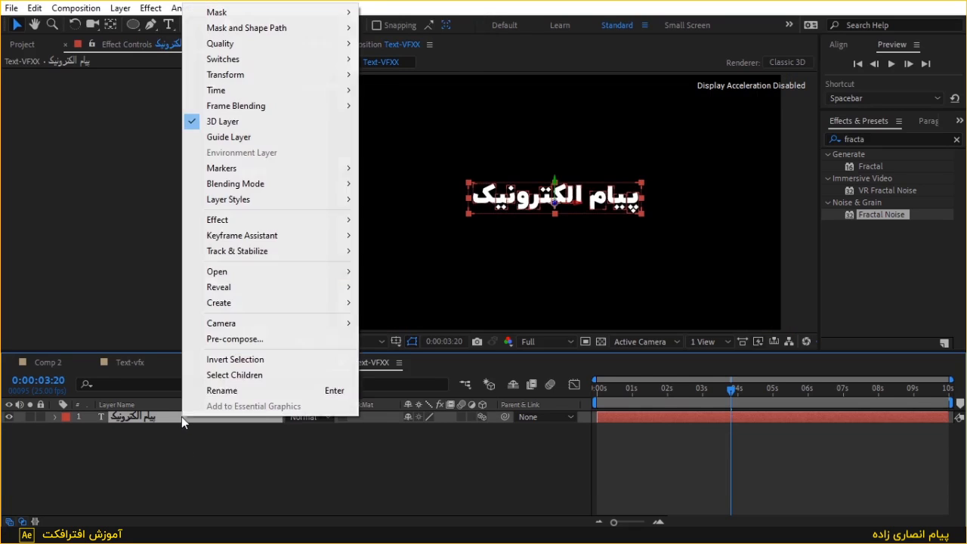
left_click(236, 340)
type("TEXTT")
key("Return")
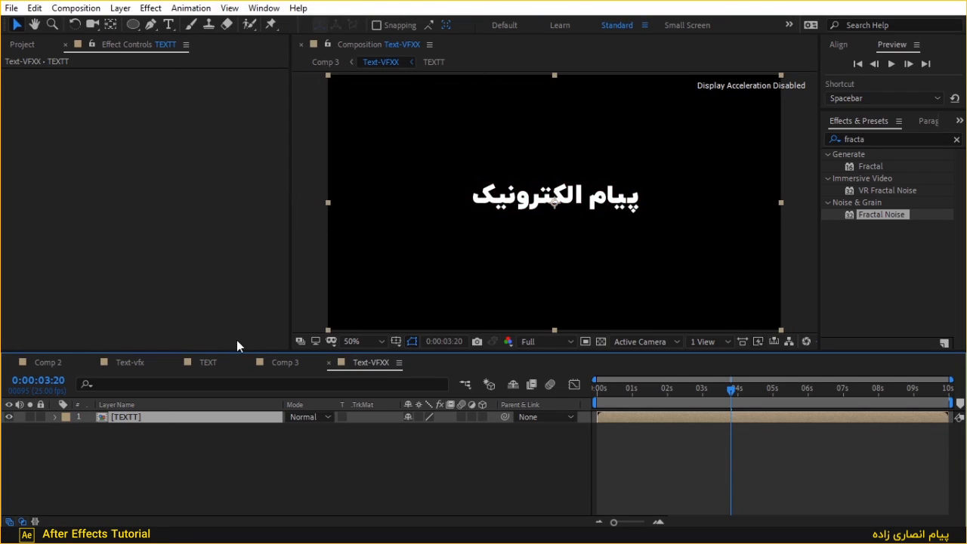
left_click(173, 430)
left_click(171, 417)
key("ctrl+d")
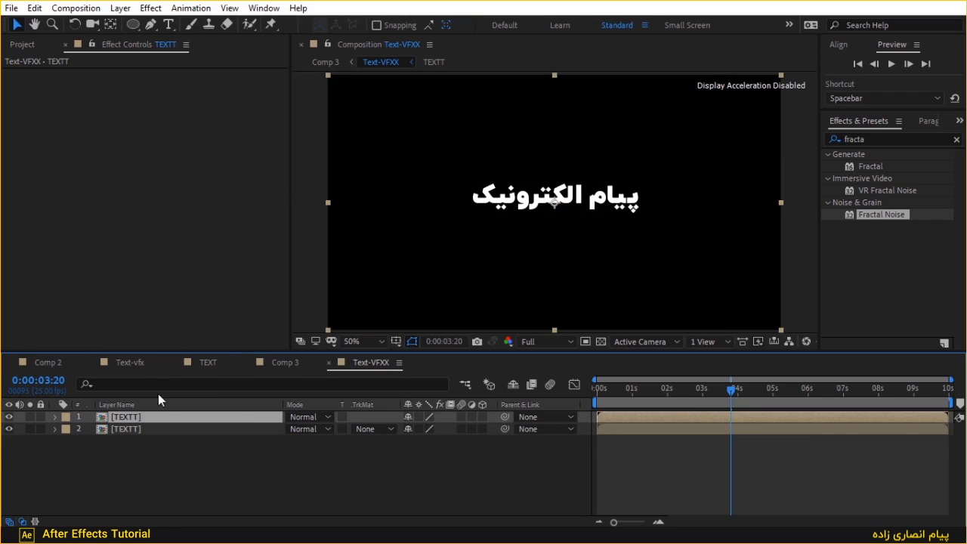
key("Delete")
Apply Fractal Noise to the TEXTT layer and set its Complexity to 2.5.
left_click_drag(879, 216, 143, 420)
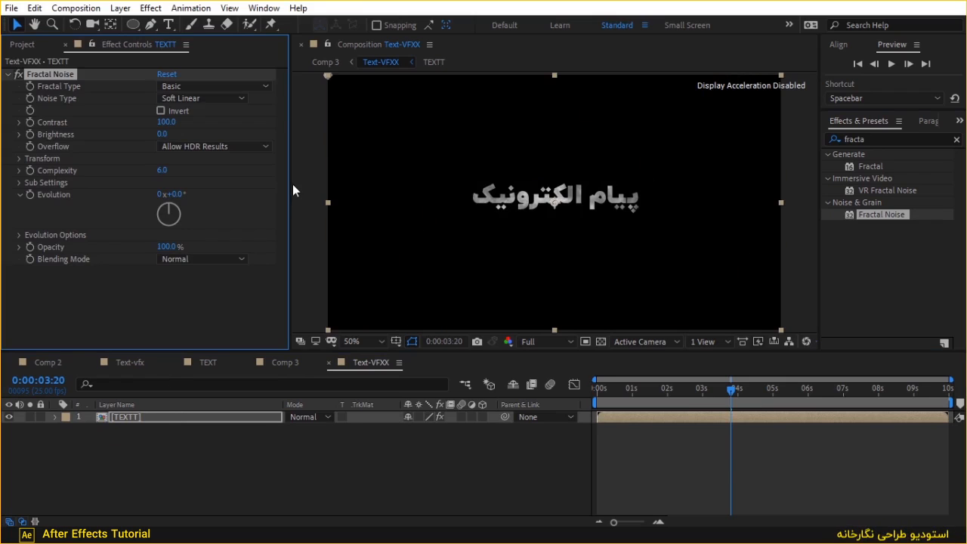
left_click(161, 135)
left_click(161, 170)
key("Return")
Add the expression time*200 to the Fractal Noise Evolution and preview from 0 s.
left_click(33, 194, "alt")
type("time")
key("Escape")
type("*")
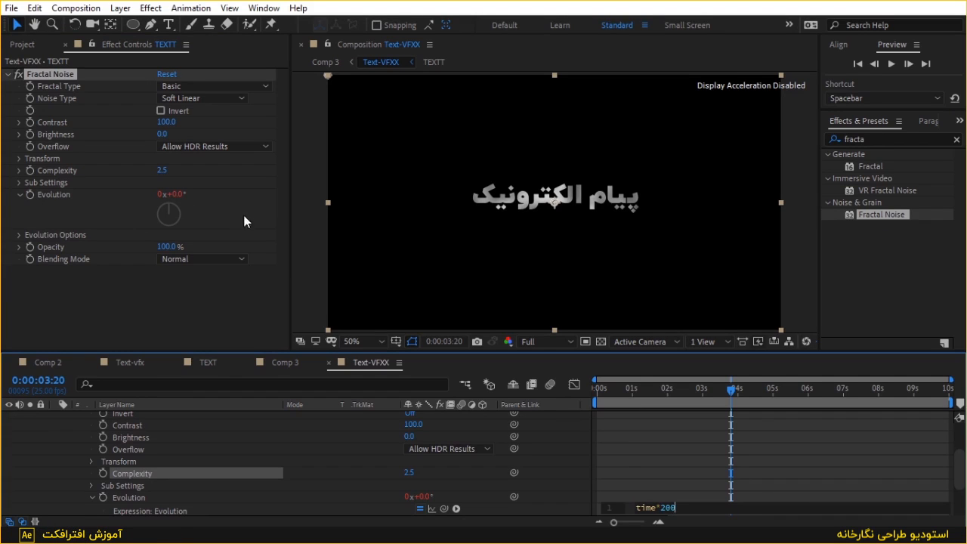
left_click(575, 433)
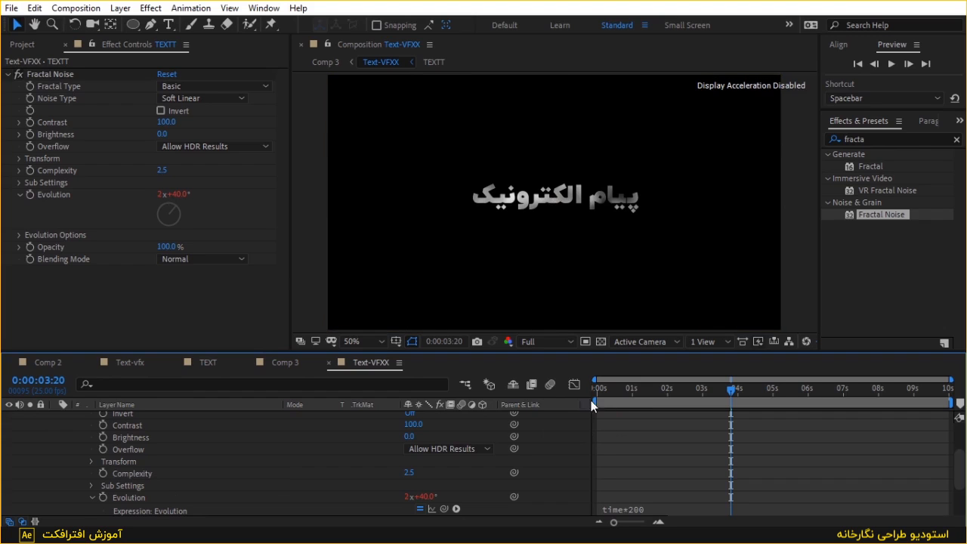
key("Home")
key("space")
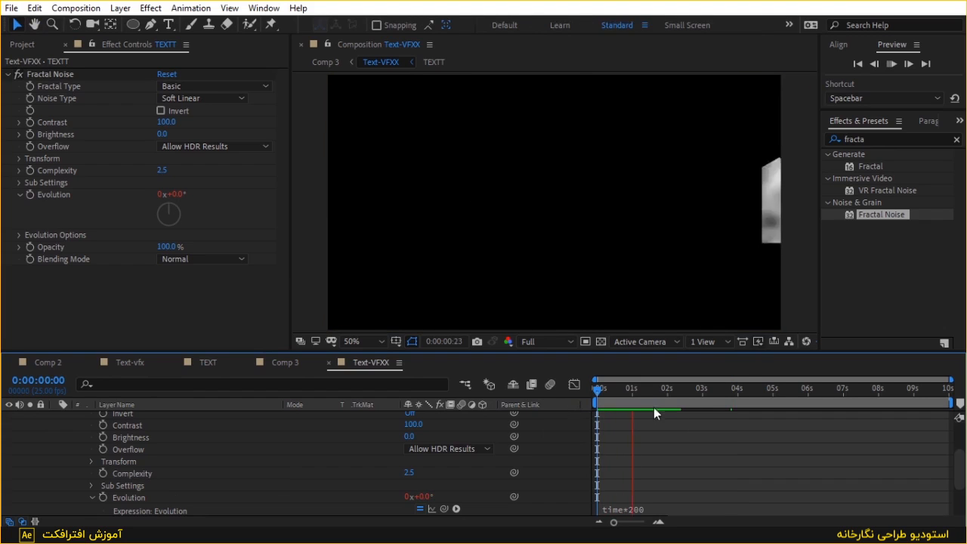
Change the Fractal Noise type to Block and preview the blocky text from about 1 s.
left_click(217, 98)
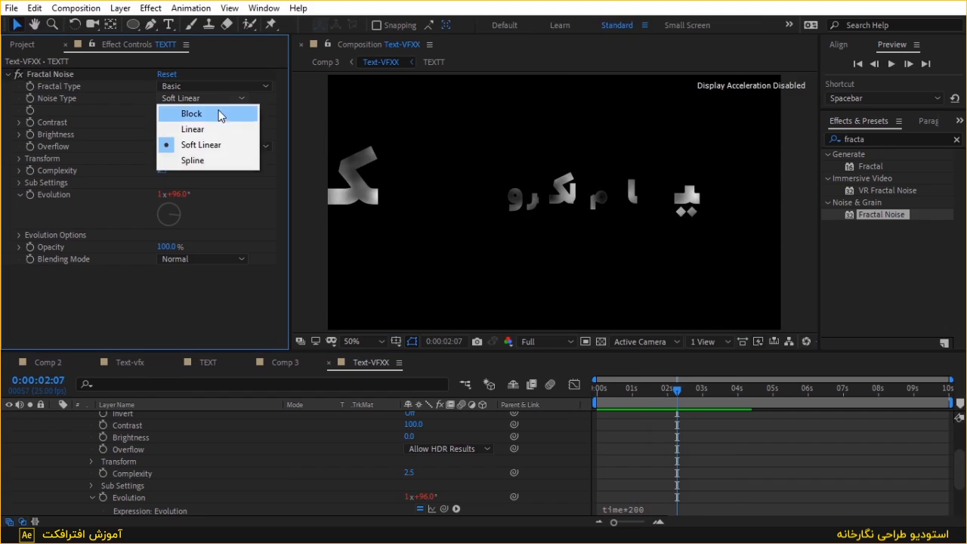
left_click(217, 113)
left_click(641, 387)
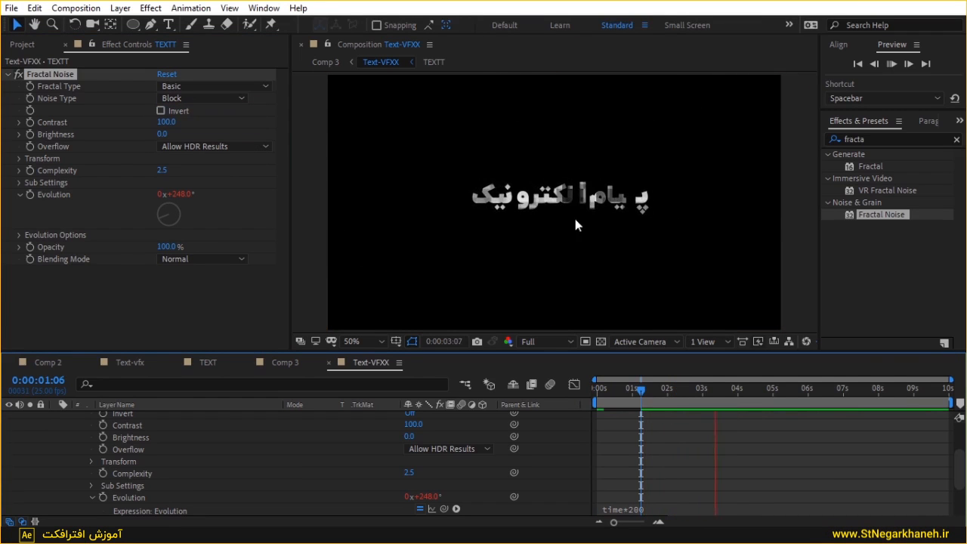
mouse_move(653, 388)
left_mouse_down()
mouse_move(614, 388)
mouse_move(637, 388)
left_mouse_up()
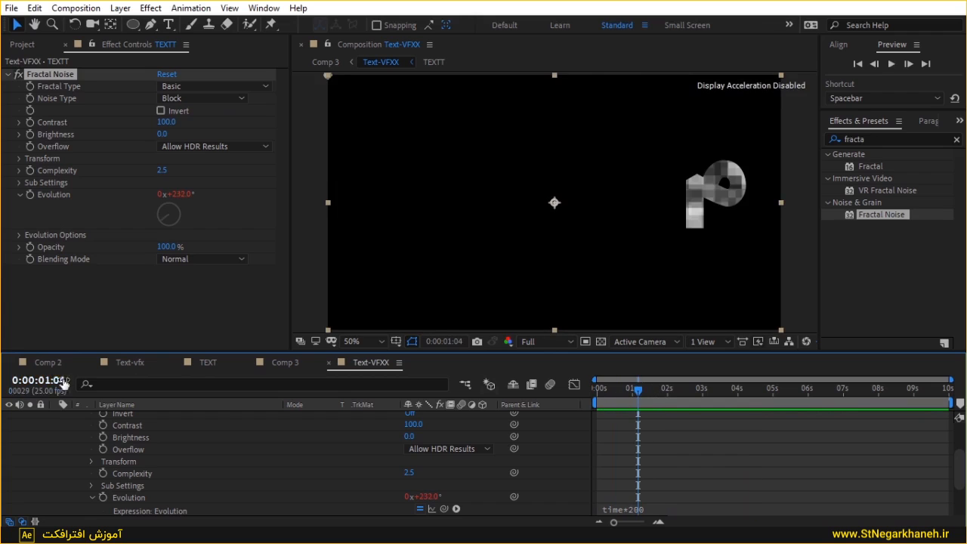
Check the Text-vfx reference composition in Comp 2, close it, and return to Text-VFXX at about 4 s.
left_click(39, 362)
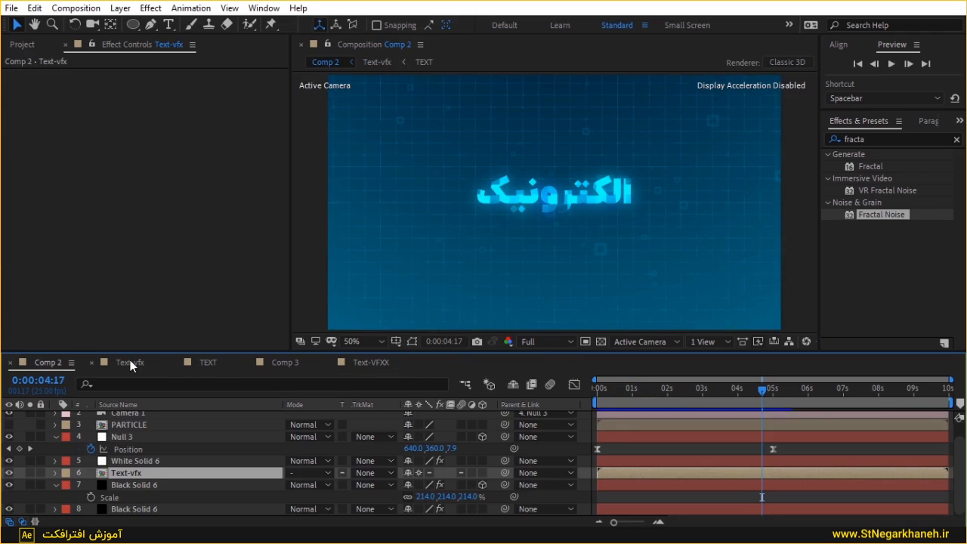
left_click(128, 363)
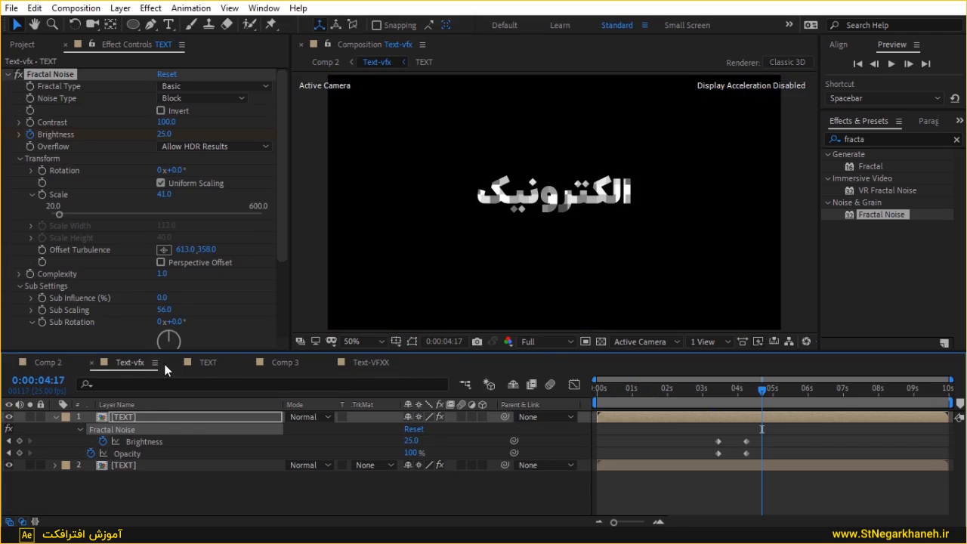
left_click(91, 362)
left_click(302, 362)
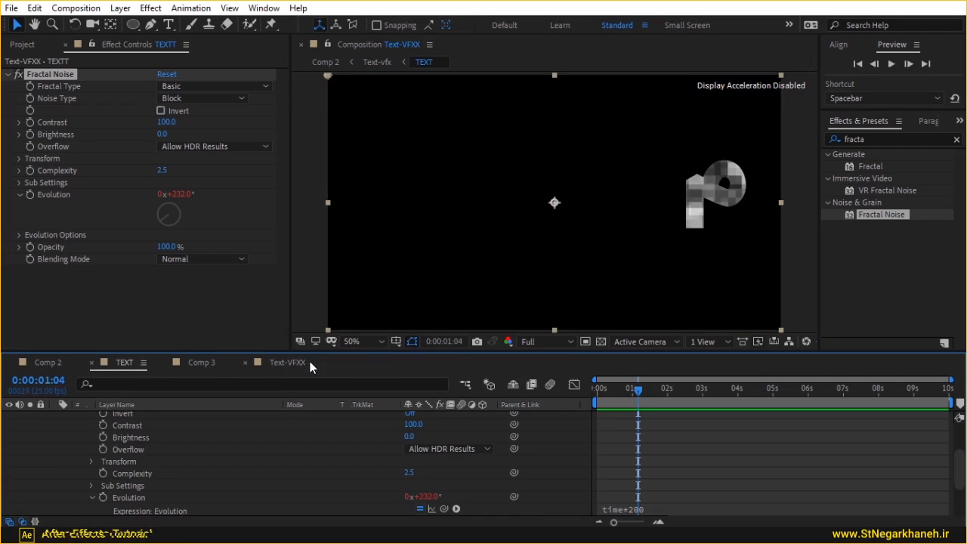
left_click_drag(685, 389, 743, 397)
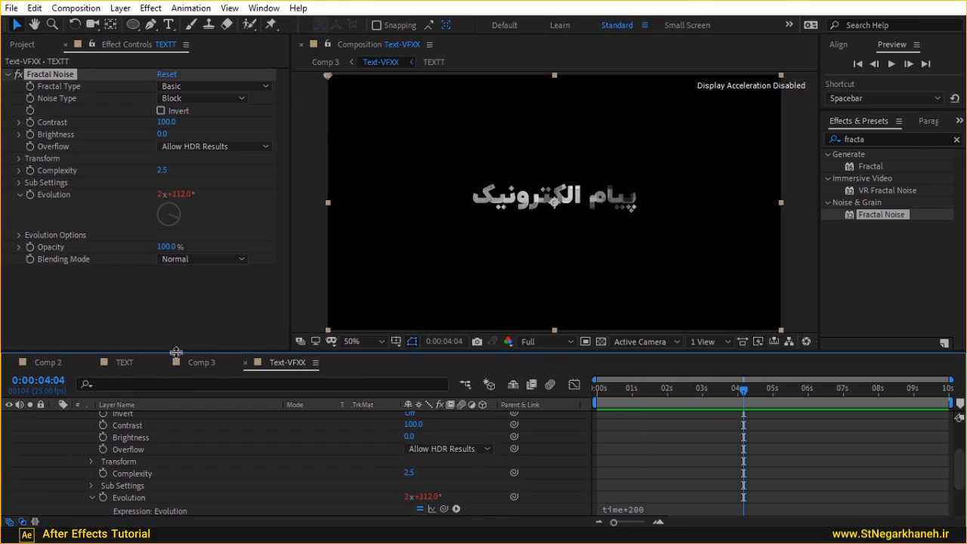
Close the TEXT composition and preview Comp 3 from 0 s with the noisy title.
left_click(194, 362)
left_click(123, 363)
left_click(92, 363)
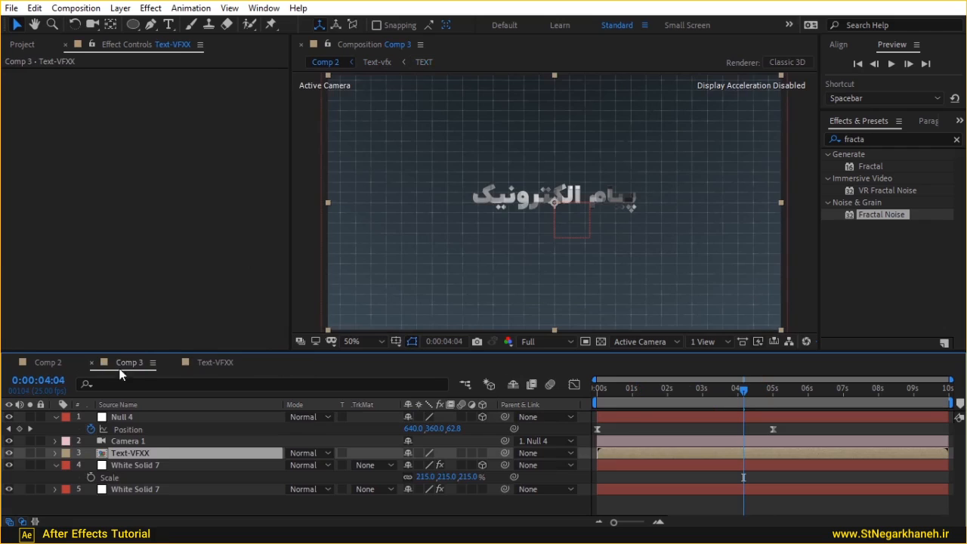
key("Home")
key("space")
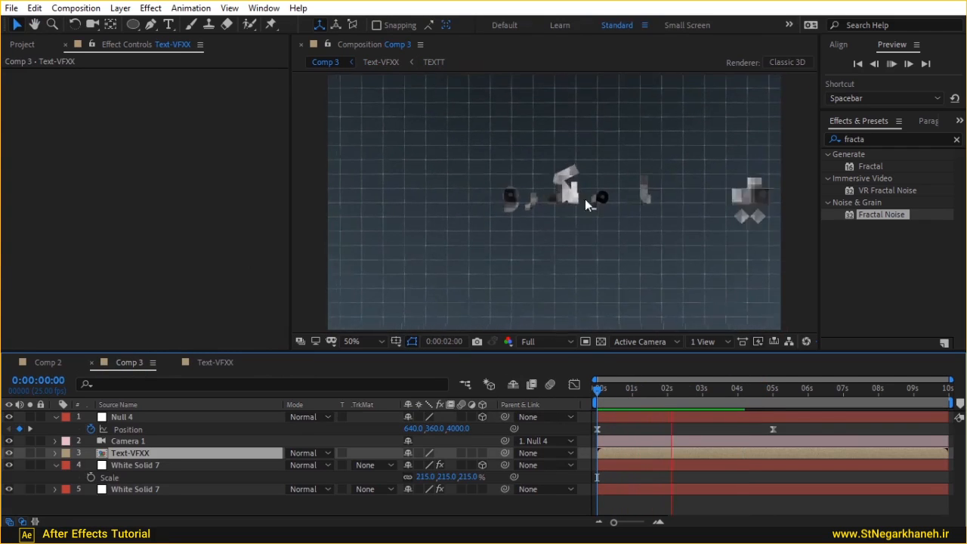
In Text-VFXX, duplicate the TEXTT layer with its Fractal Noise and hide the upper copy.
left_click(215, 362)
scroll(125, 442, "up", 5)
left_click(54, 416)
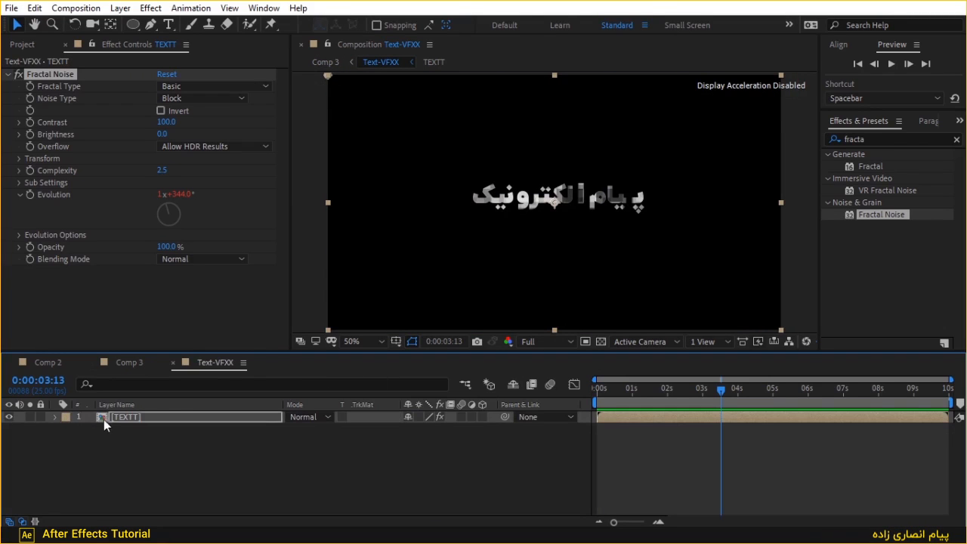
left_click(106, 418)
key("ctrl+d")
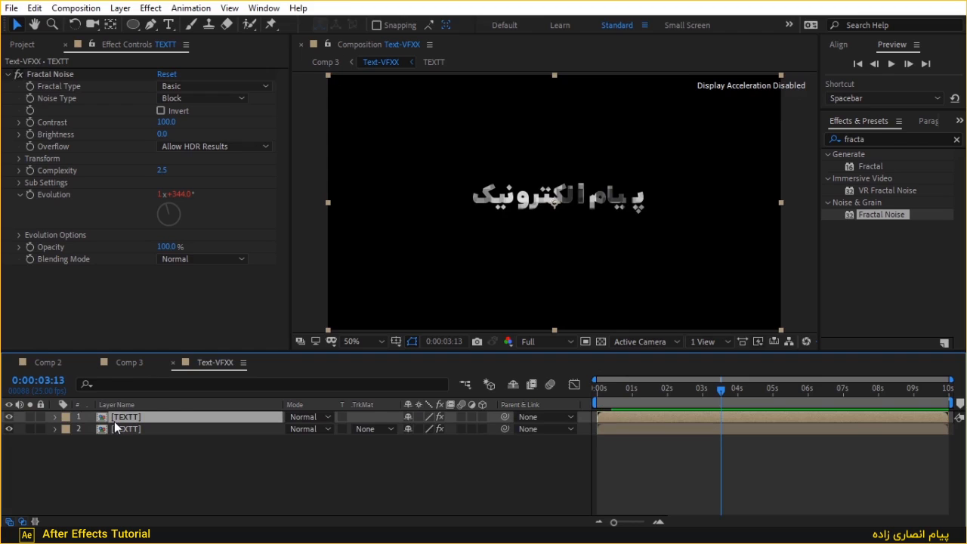
left_click(10, 416)
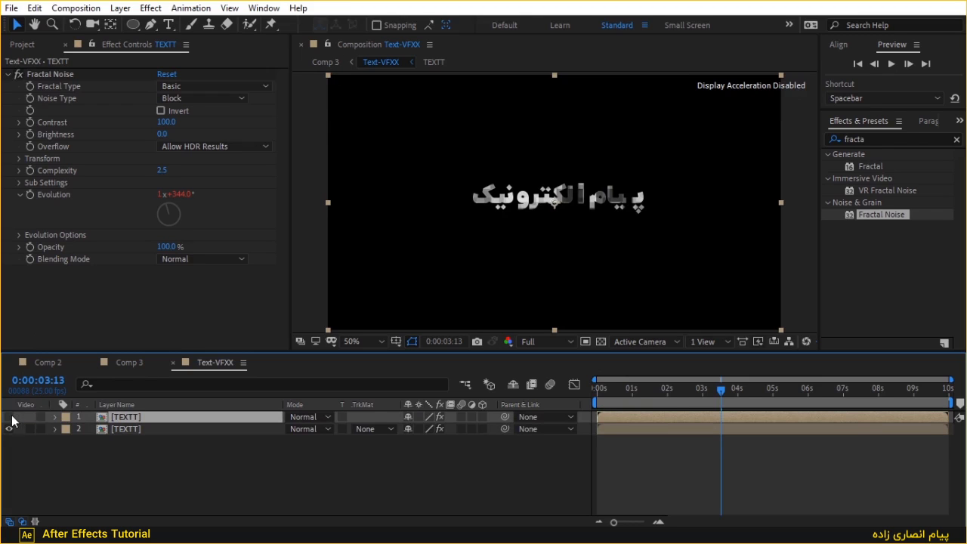
Apply Find Edges to the upper TEXTT layer, enable its Invert option, and view the composition at 100%.
left_click(890, 139)
type("f")
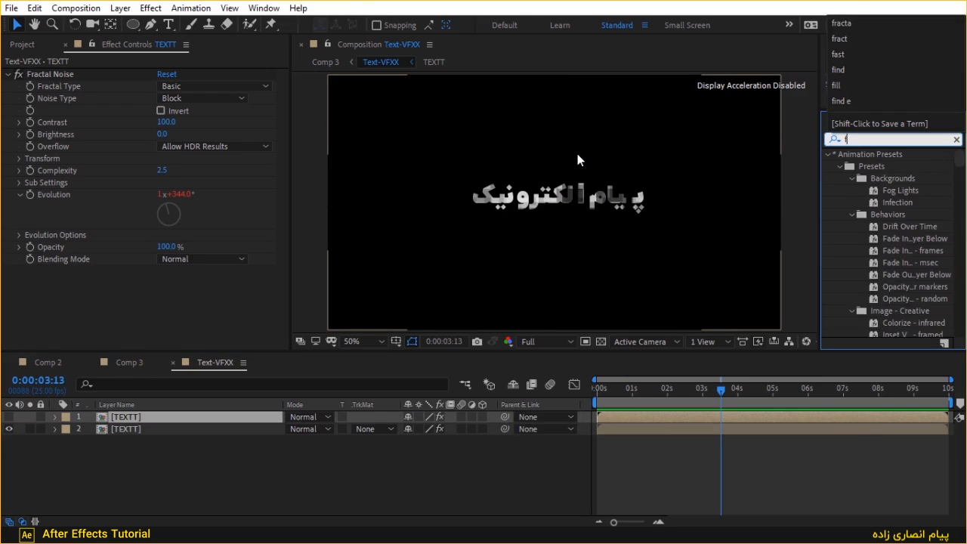
type("ind")
left_click_drag(876, 167, 256, 272)
left_click(160, 284)
key("slash")
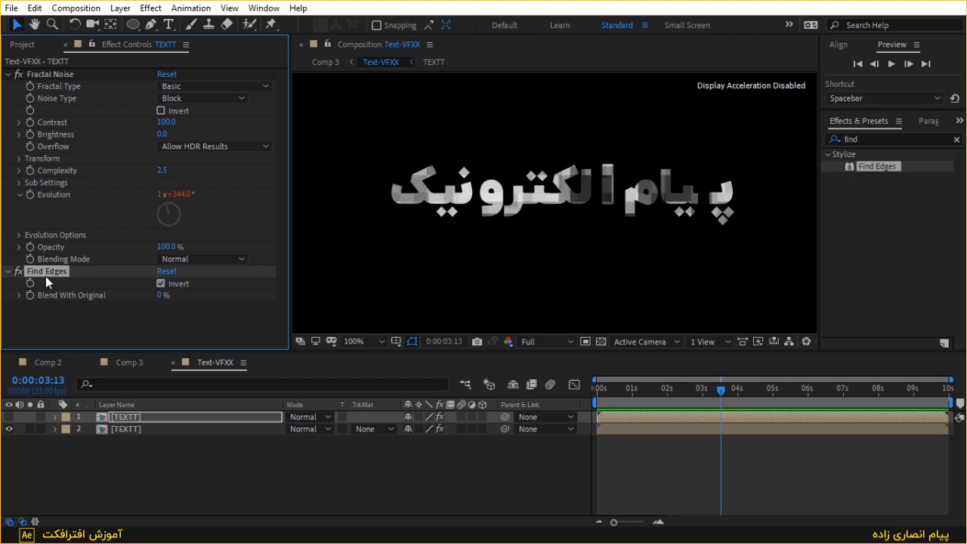
Move the inverted Find Edges effect from the upper TEXTT layer to the lower copy and show the upper copy.
left_click(129, 429)
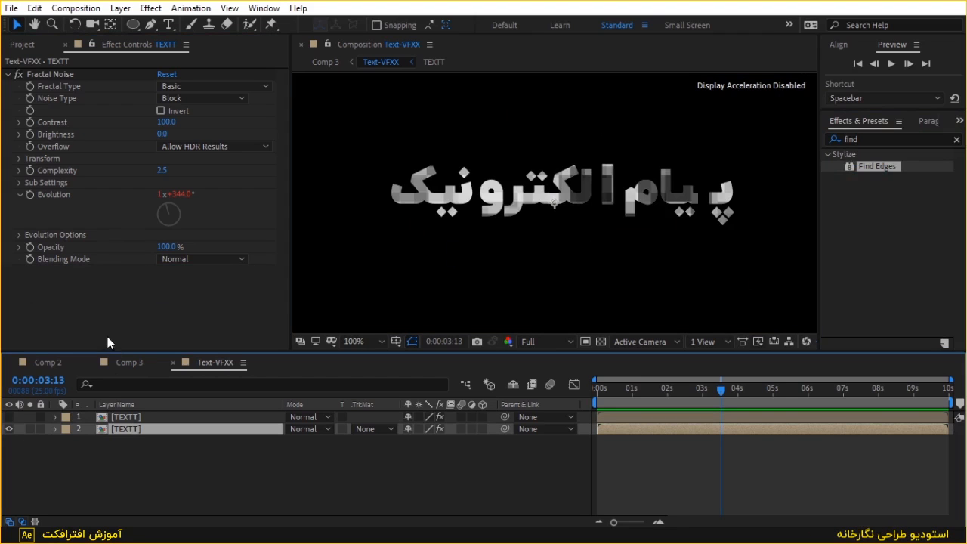
key("ctrl+alt+shift+e")
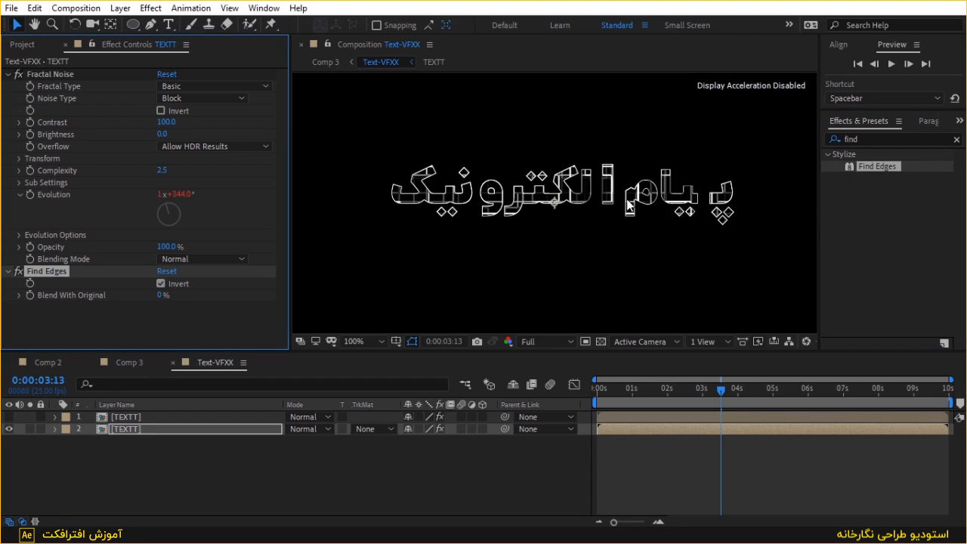
left_click(9, 416)
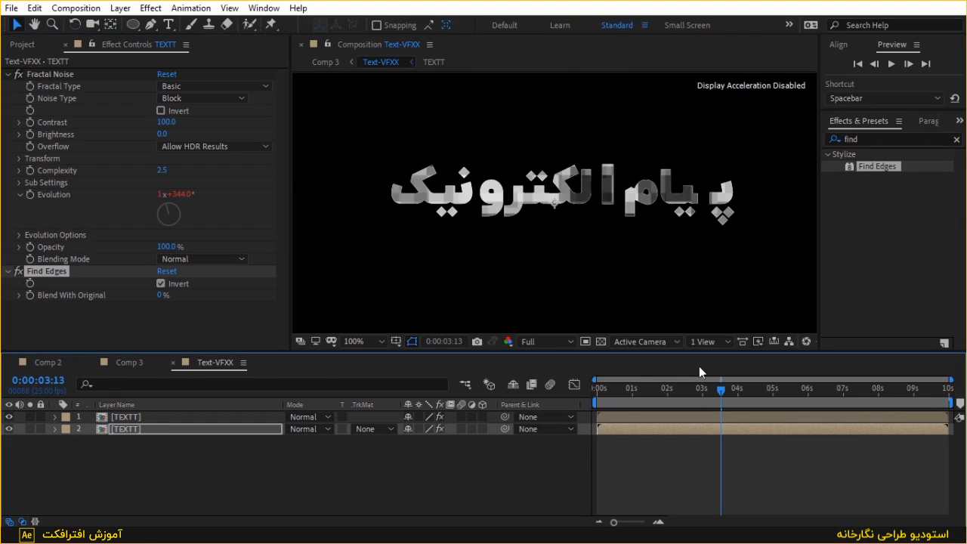
Start Opacity and Fractal Noise Brightness keyframes on the upper TEXTT layer at 0:00:03:13.
left_click(183, 416)
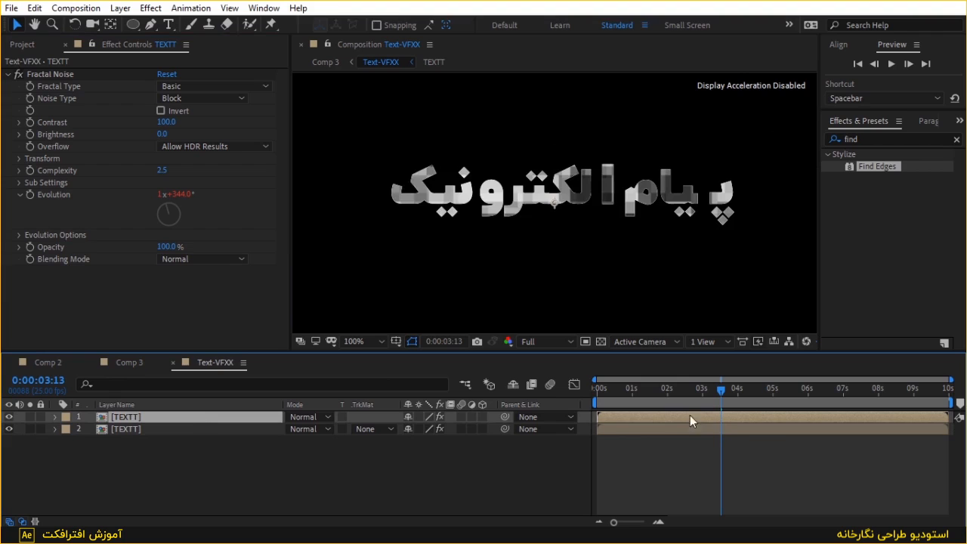
key("t")
left_click(90, 428)
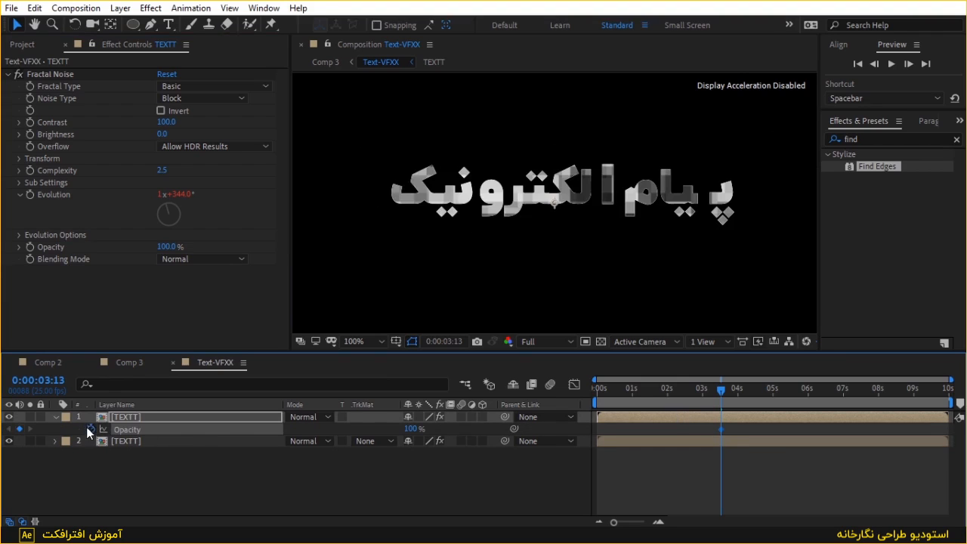
left_click(29, 134)
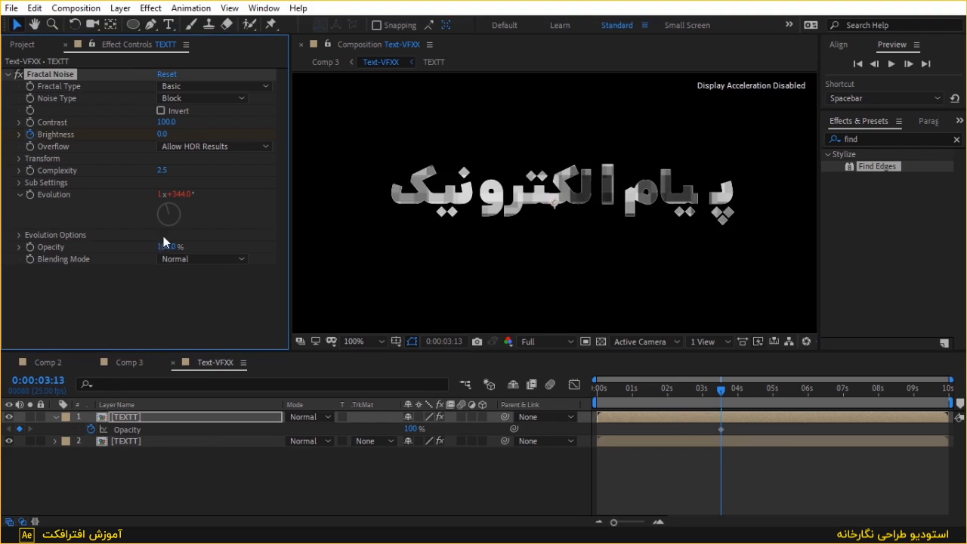
key("u")
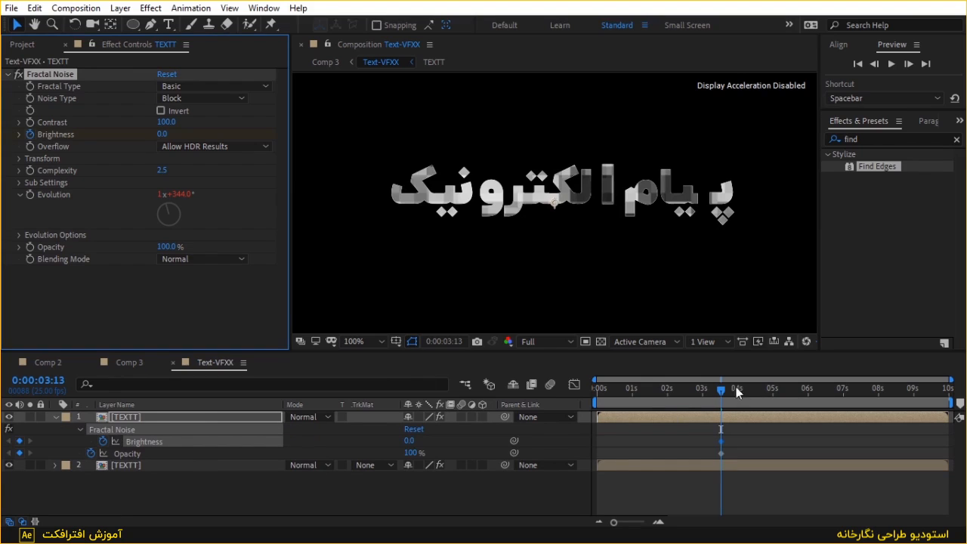
Keyframe the upper TEXTT layer's Opacity to 100% at 0:00:04:24 and 25% at 0:00:03:13.
left_click(771, 397)
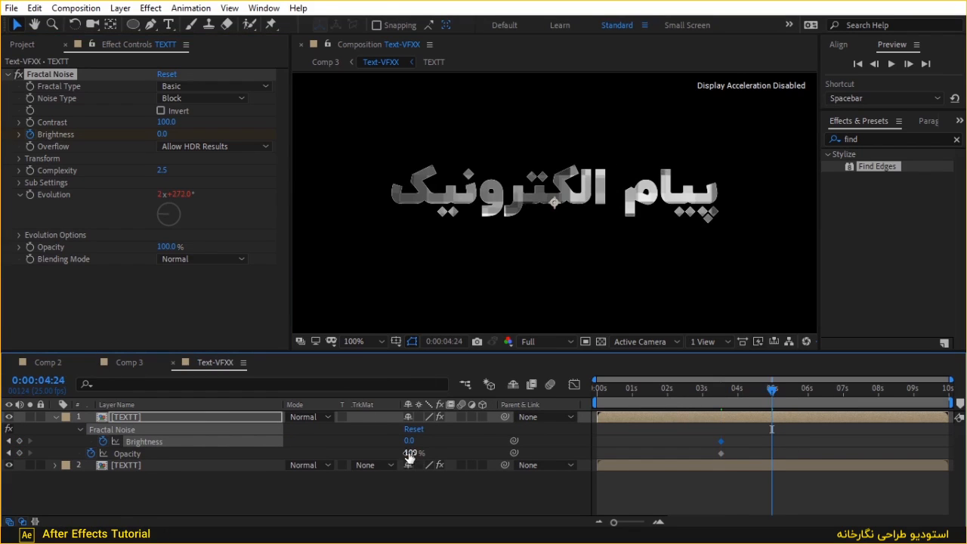
left_click(20, 453)
left_click(9, 453)
left_click(410, 453)
key("Return")
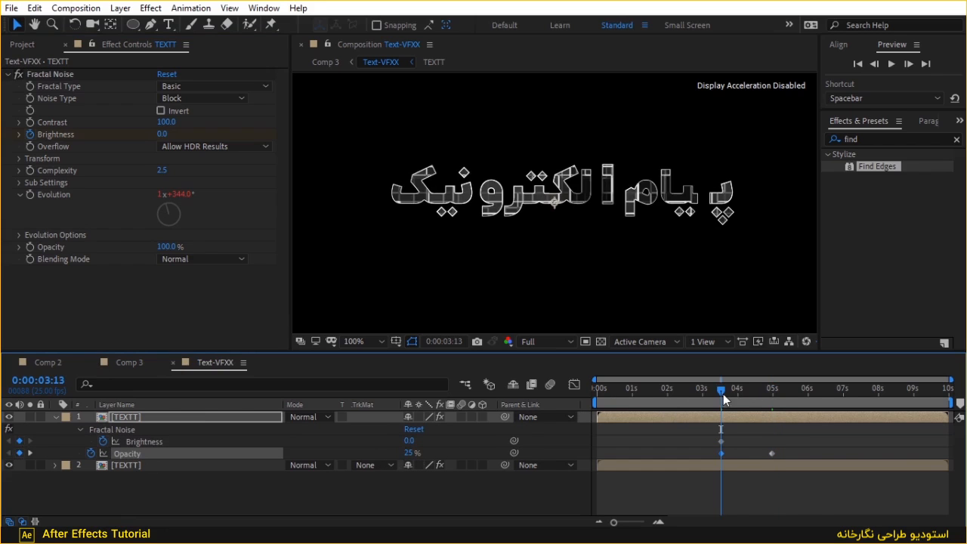
Keyframe the upper TEXTT layer's Fractal Noise Brightness to 25 at 0:00:04:24.
left_click_drag(725, 395, 781, 406)
left_click(409, 441)
type("25")
key("Return")
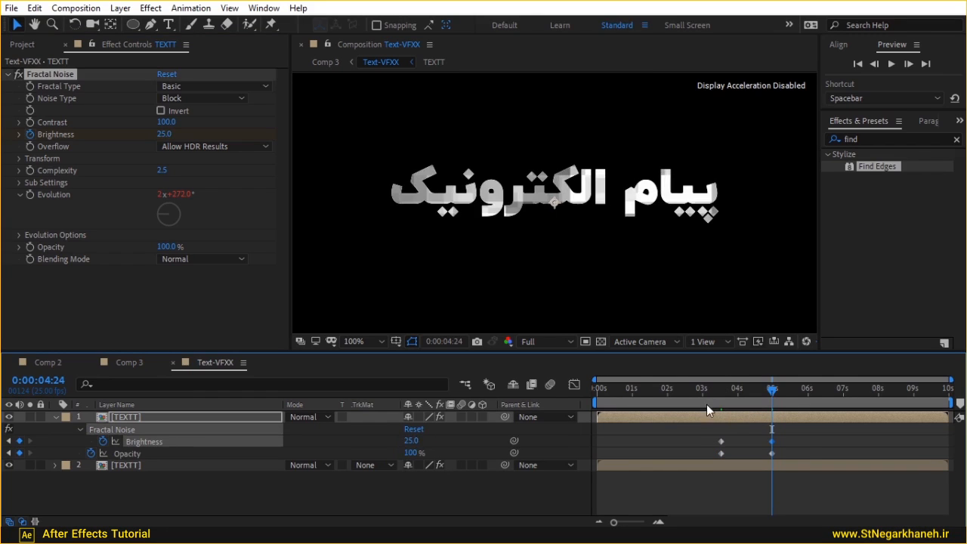
Preview the title's fade from outlines to filled letters in Text-VFXX, starting at about 3 s.
left_click(706, 399)
key("space")
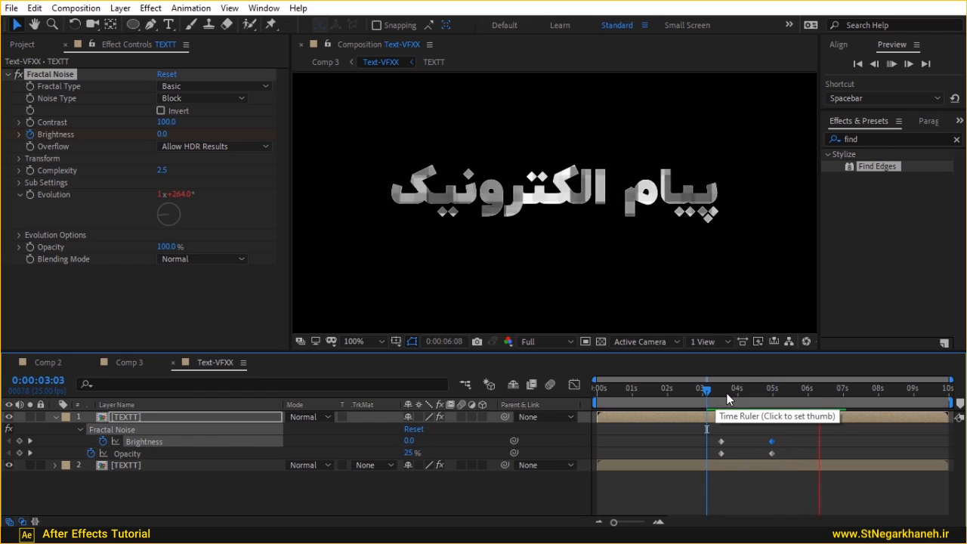
left_click(645, 400)
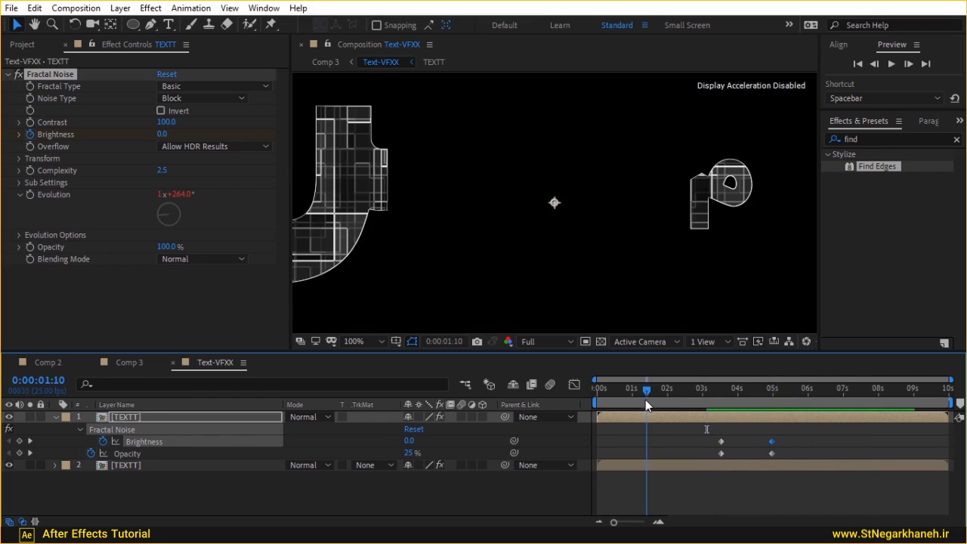
Preview the outlined title over the grid in Comp 3 from 0:00:01:10 and again from 0 s.
left_click(130, 361)
key("h")
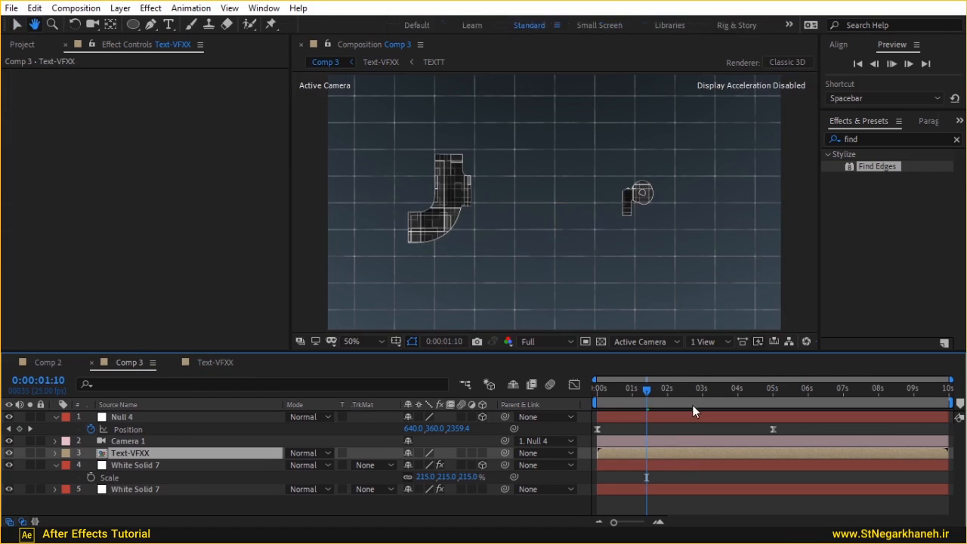
key("space")
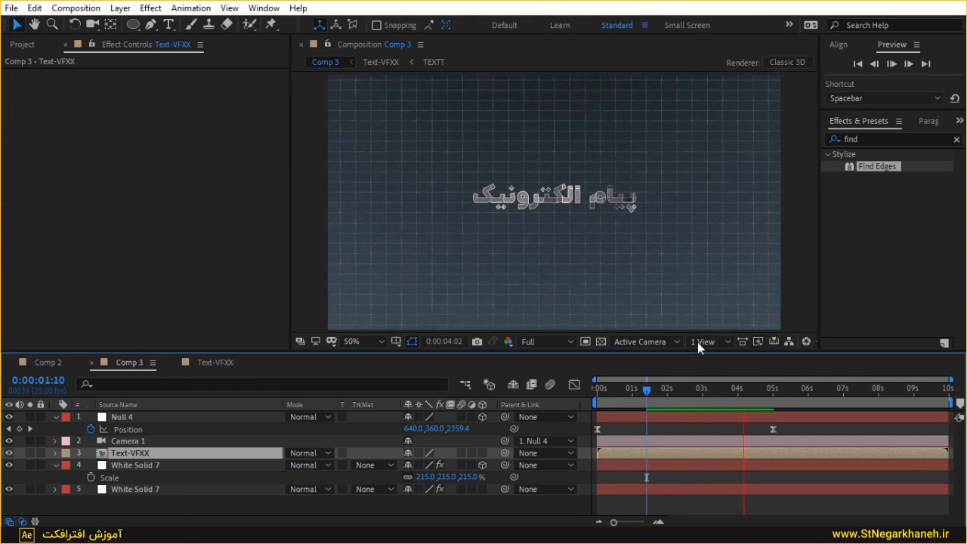
key("space")
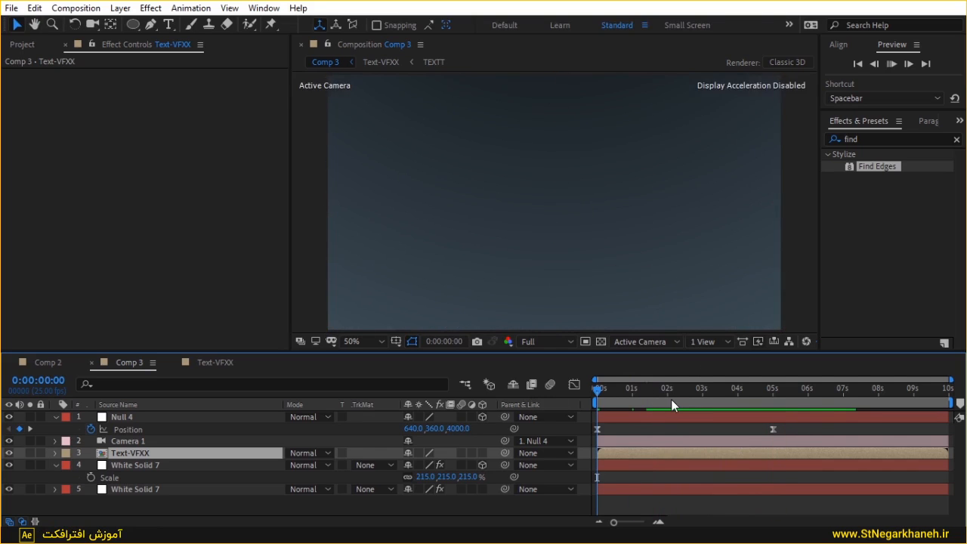
key("space")
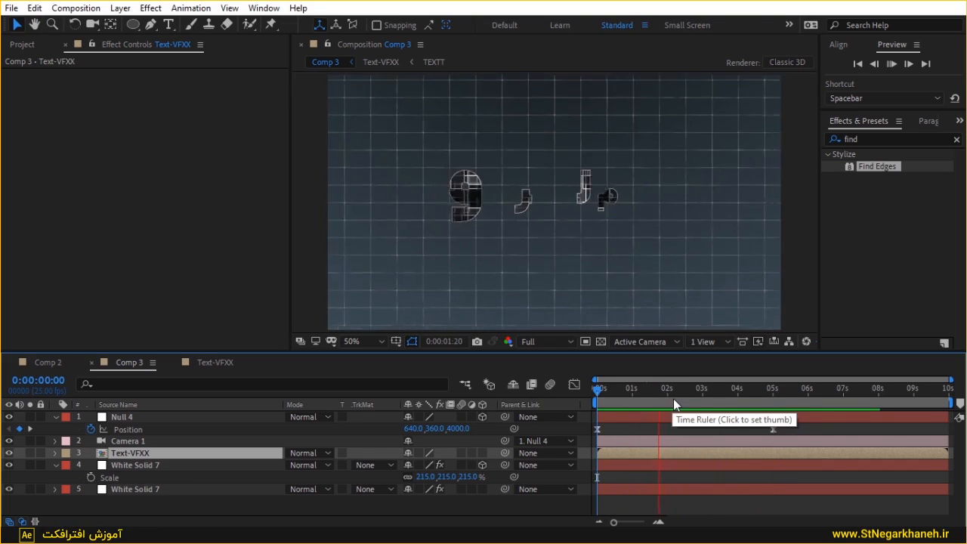
key("space")
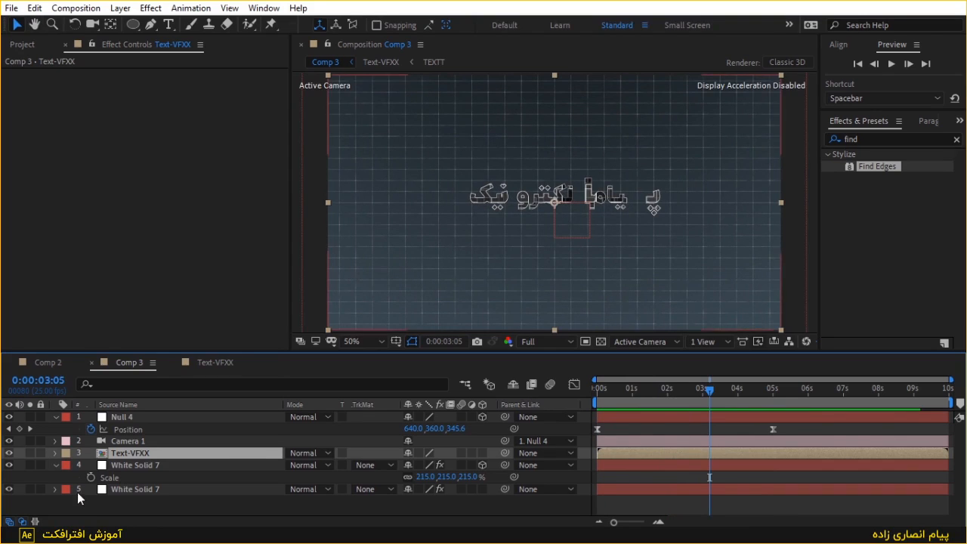
Create a new 1280 × 720 px white solid in Comp 3.
right_click(101, 505)
mouse_move(181, 348)
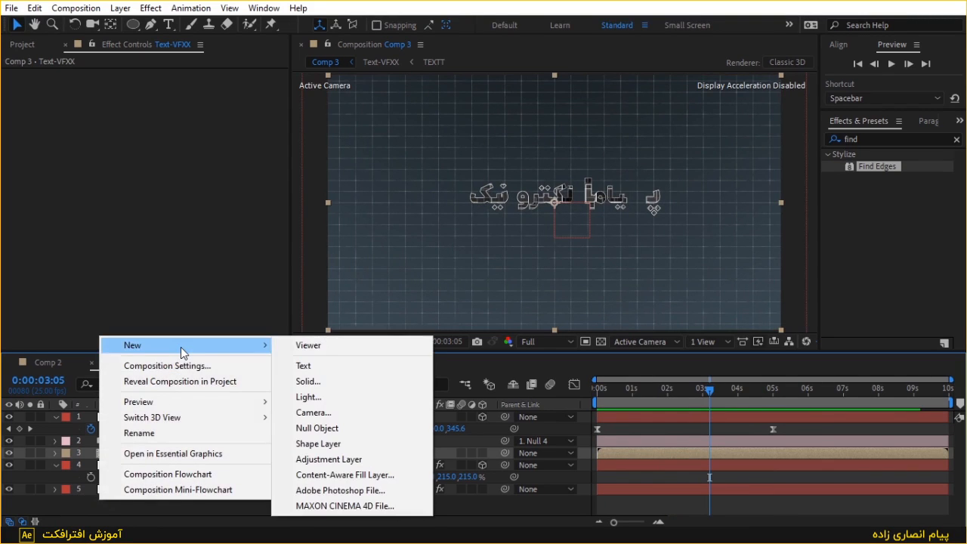
left_click(289, 382)
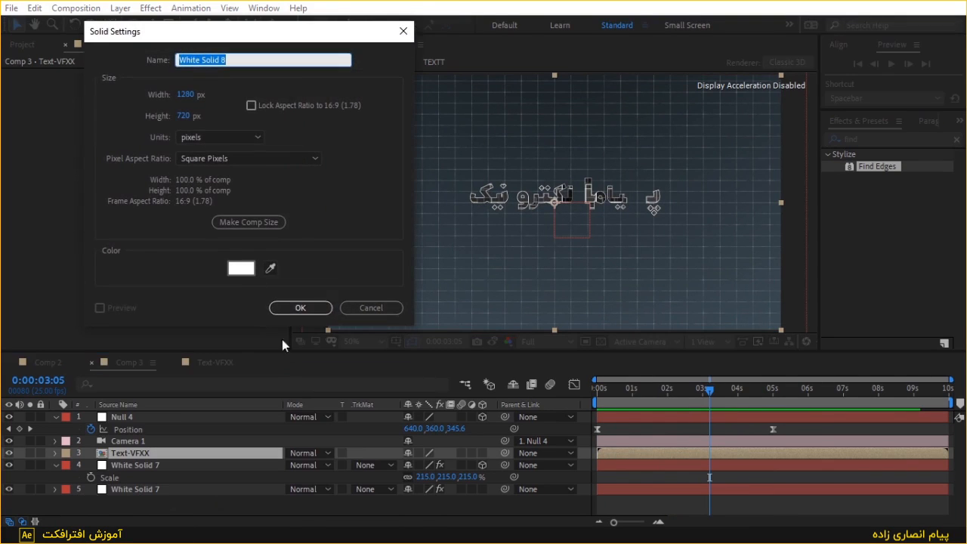
left_click(284, 306)
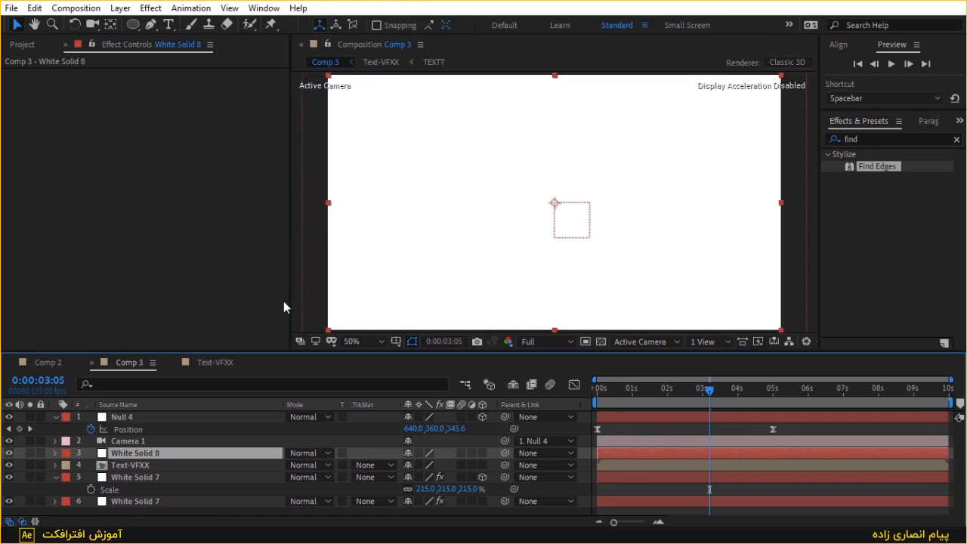
Find CC Particle World among the effects and apply it to the new white solid.
left_click(868, 138)
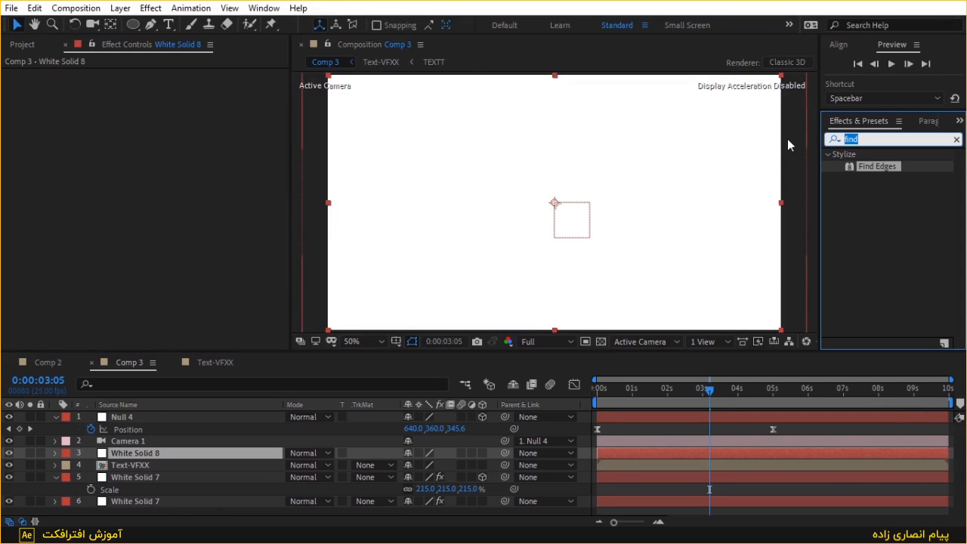
type("par")
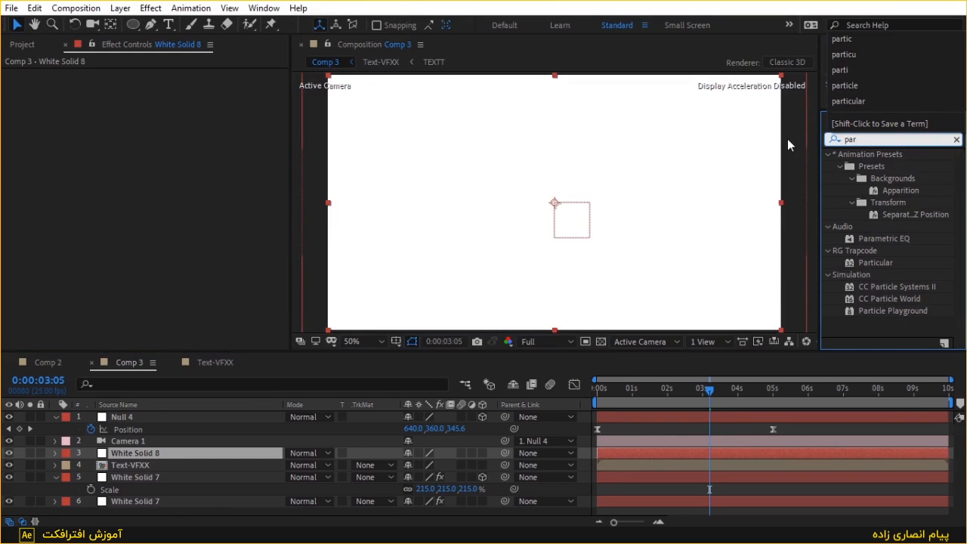
type("ti")
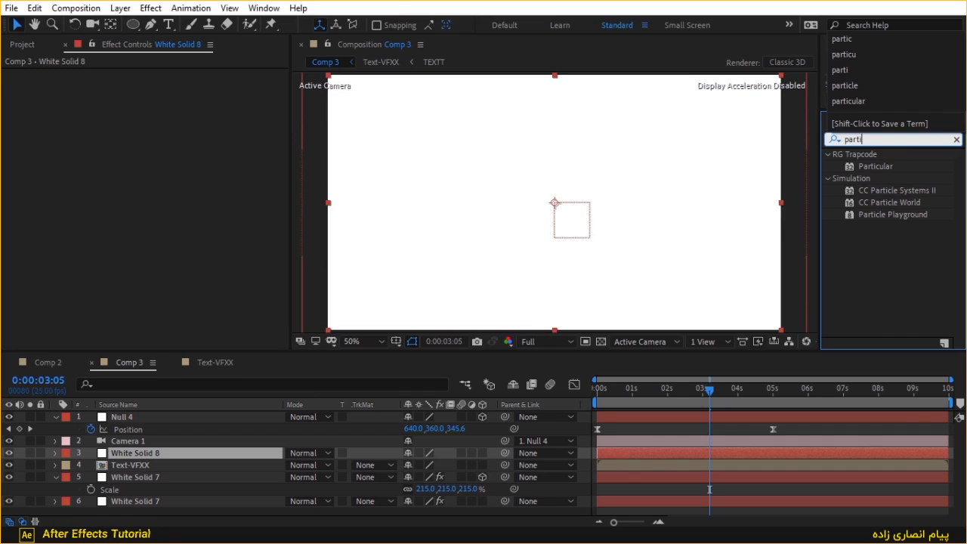
type("c")
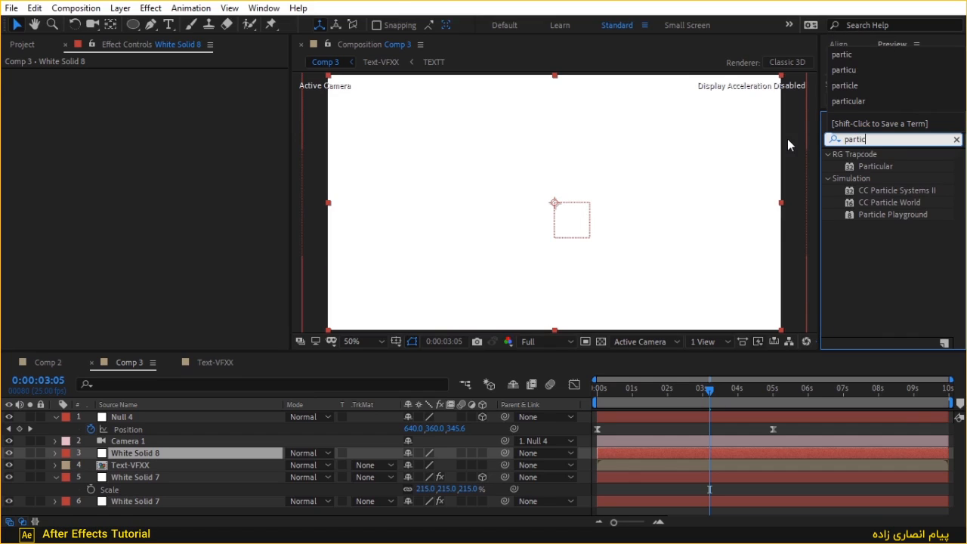
left_click_drag(894, 202, 695, 213)
left_click(161, 419)
left_click(168, 450)
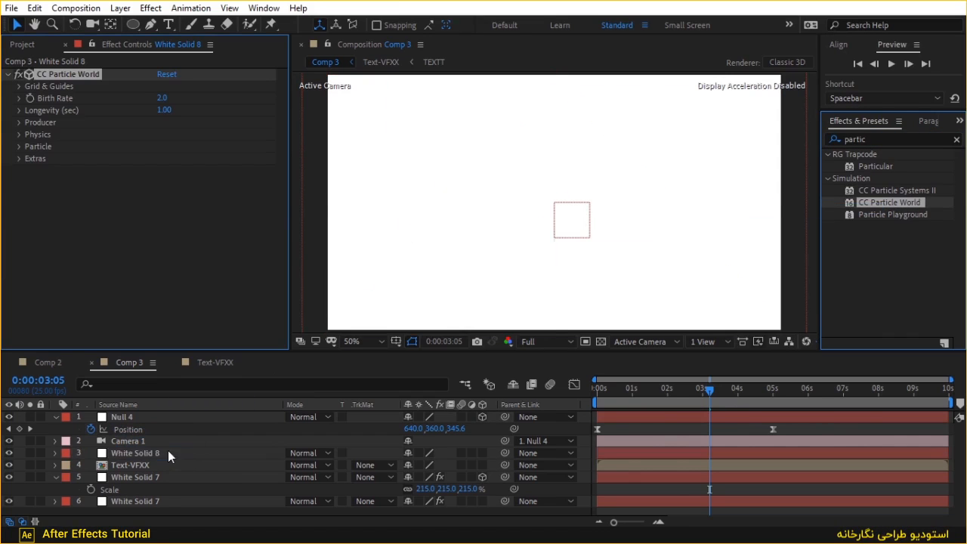
Preview the default particles in Comp 3 from 0 s and check the effect's Grid & Guides options.
key("Home")
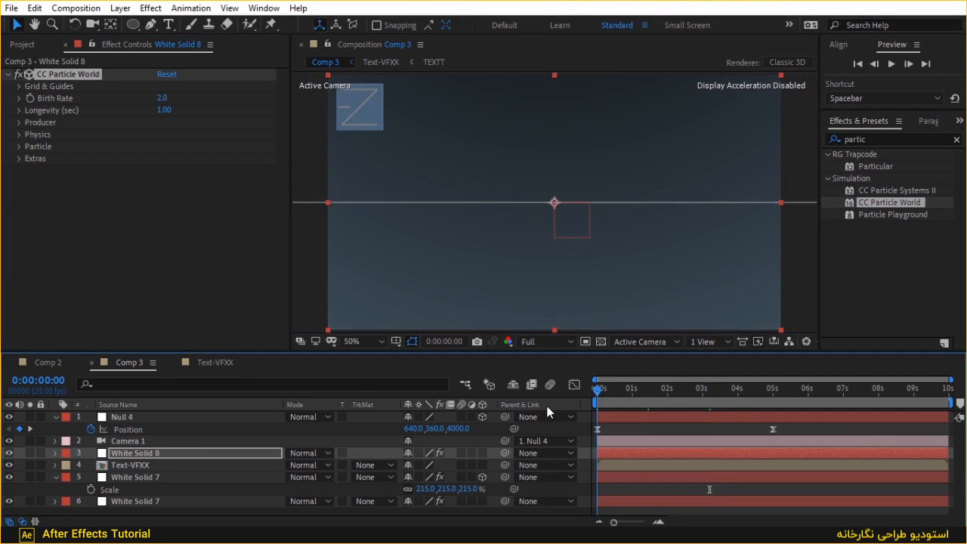
key("space")
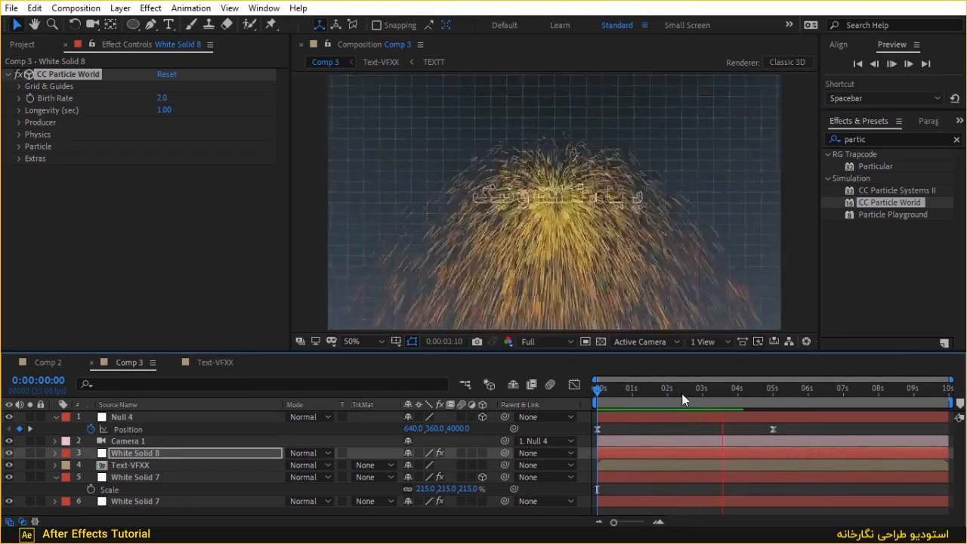
key("space")
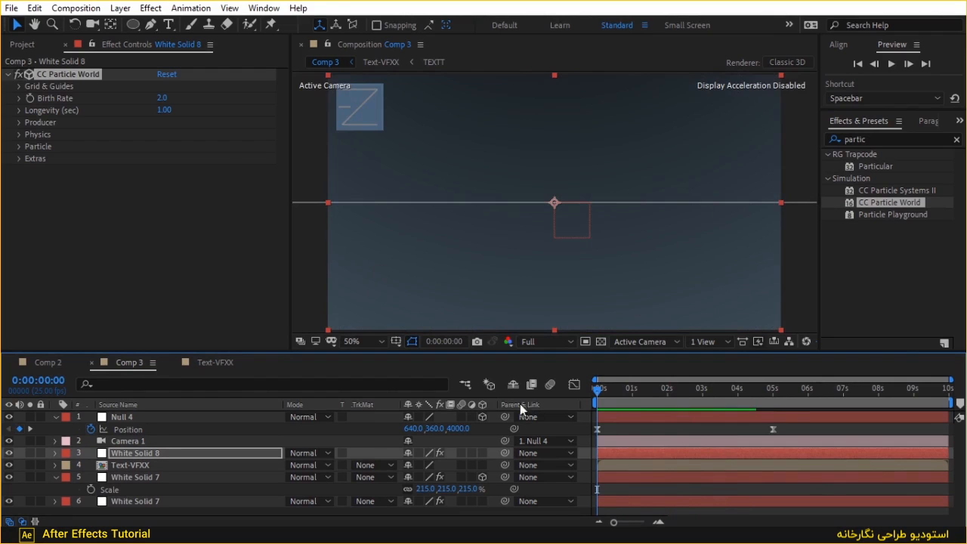
left_click(18, 86)
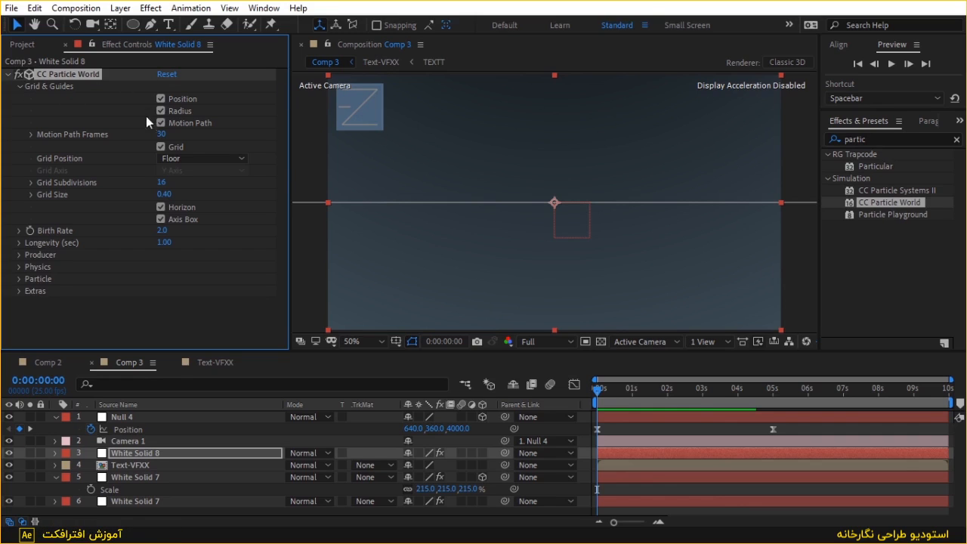
left_click(20, 85)
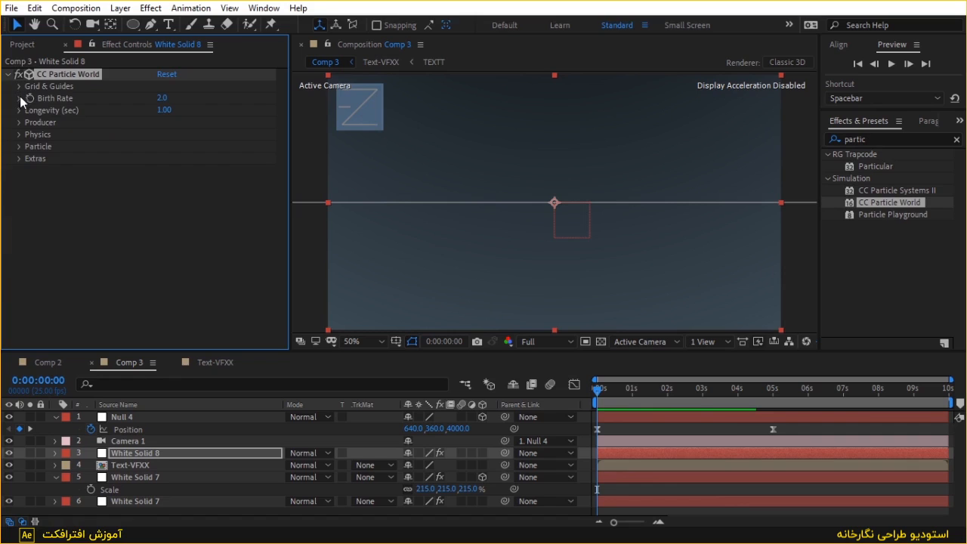
Keyframe CC Particle World's Birth Rate to 10 at the first frame and 0 at the second frame.
left_click(162, 97)
type("10")
key("Return")
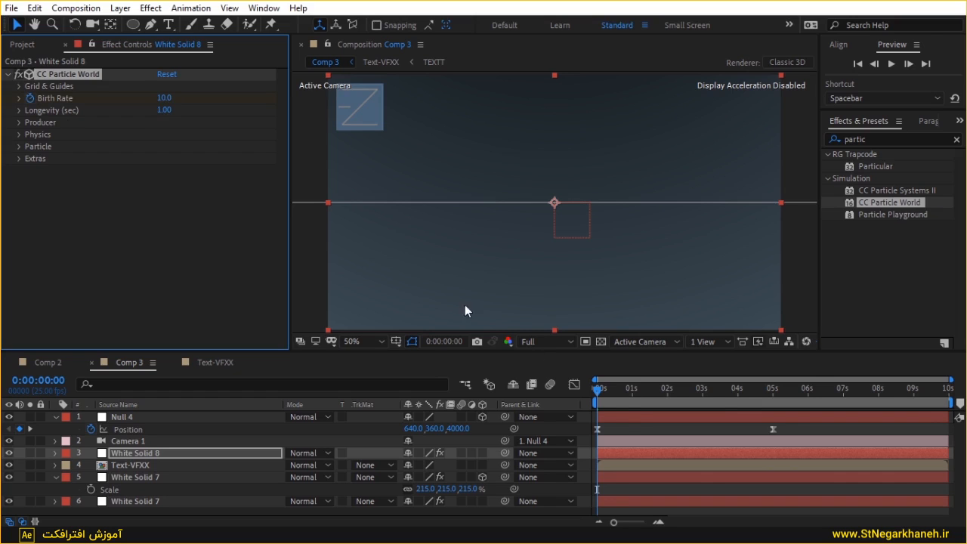
key("Page_Down")
left_click(164, 97)
type("0")
key("Return")
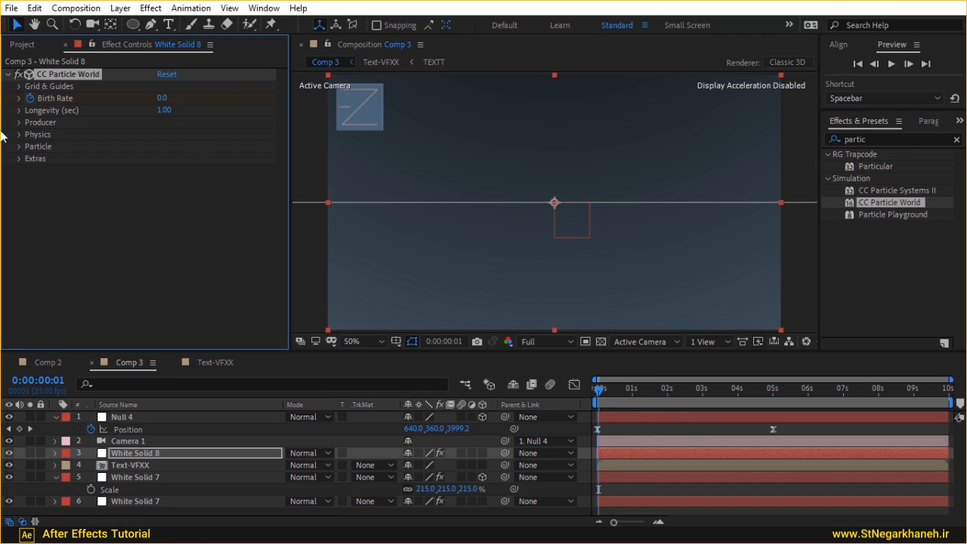
Set the particles' Longevity to 4.5 seconds and go to 0:00:03:22 in Comp 3.
left_click(164, 111)
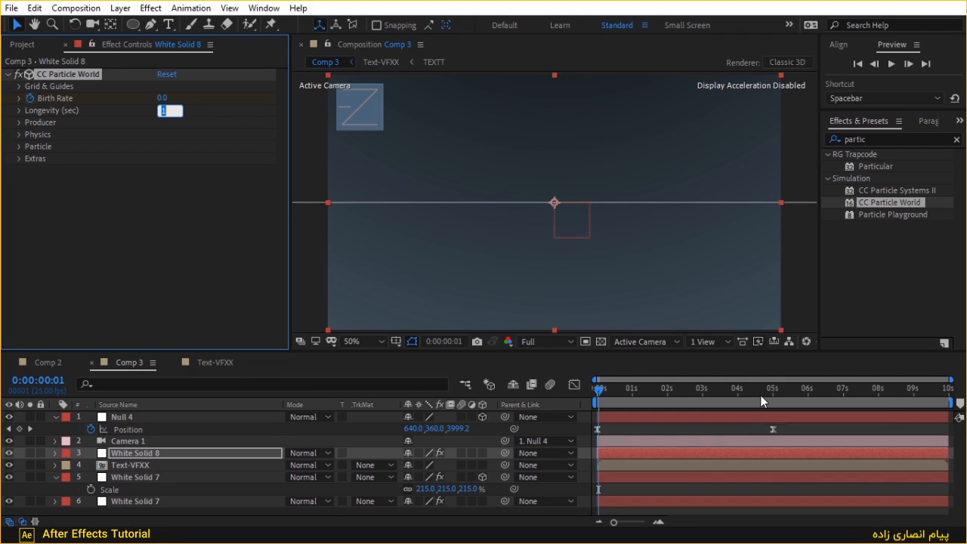
type("4.5")
key("Return")
left_click_drag(648, 399, 735, 401)
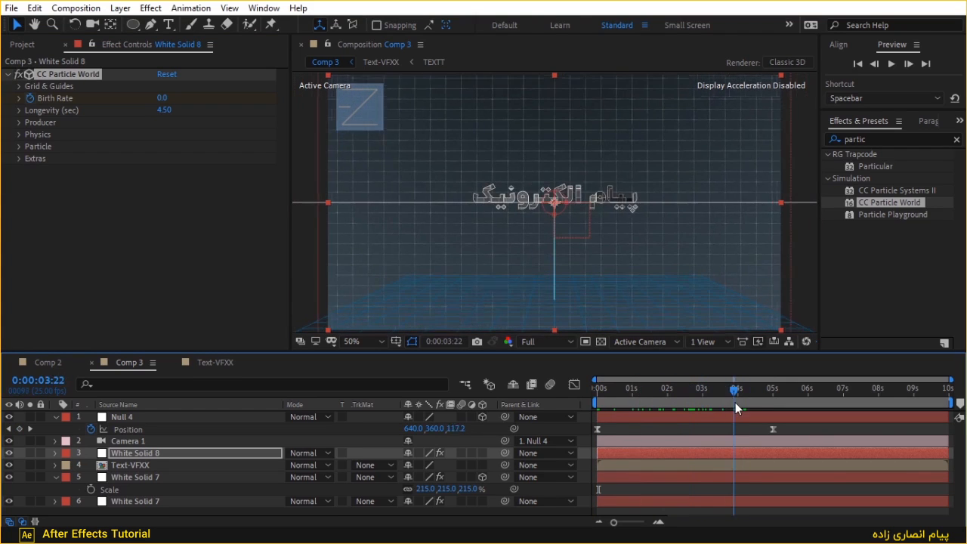
Set both Velocity and Gravity to 0 in CC Particle World's Physics settings.
left_click(19, 135)
left_click(163, 158)
type("0")
key("Return")
left_click(166, 182)
type("0")
key("Return")
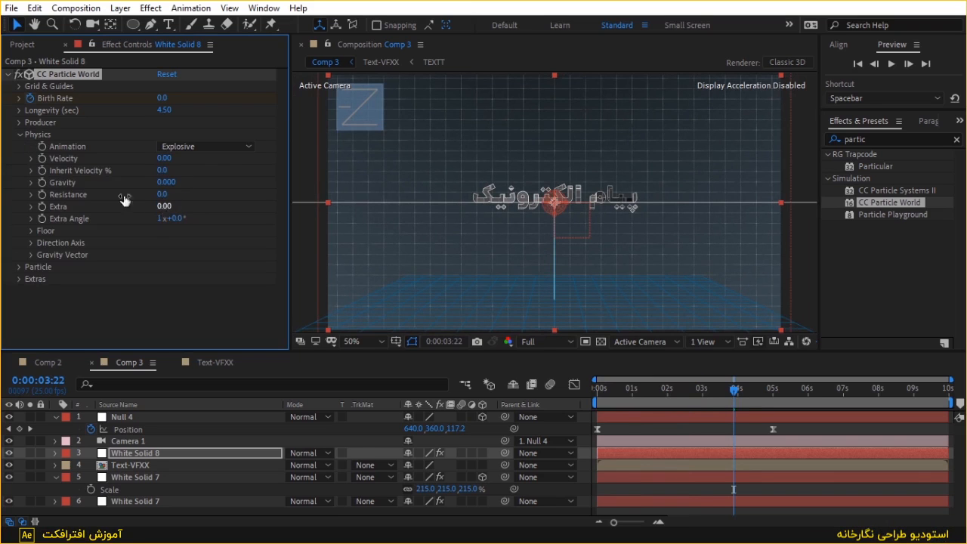
Collapse the Physics settings and preview the particle animation in Comp 3 from 0:00:01:15.
left_click(19, 134)
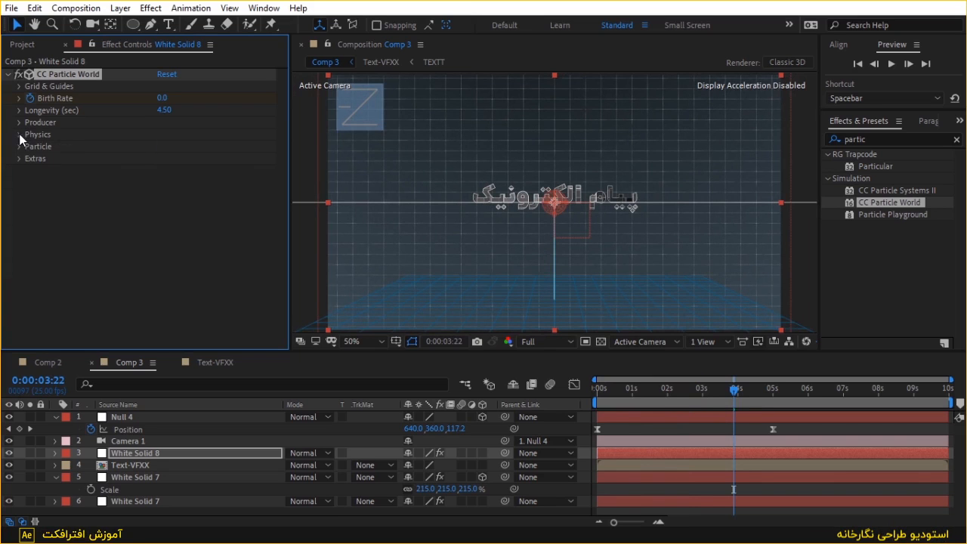
left_click(652, 390)
key("space")
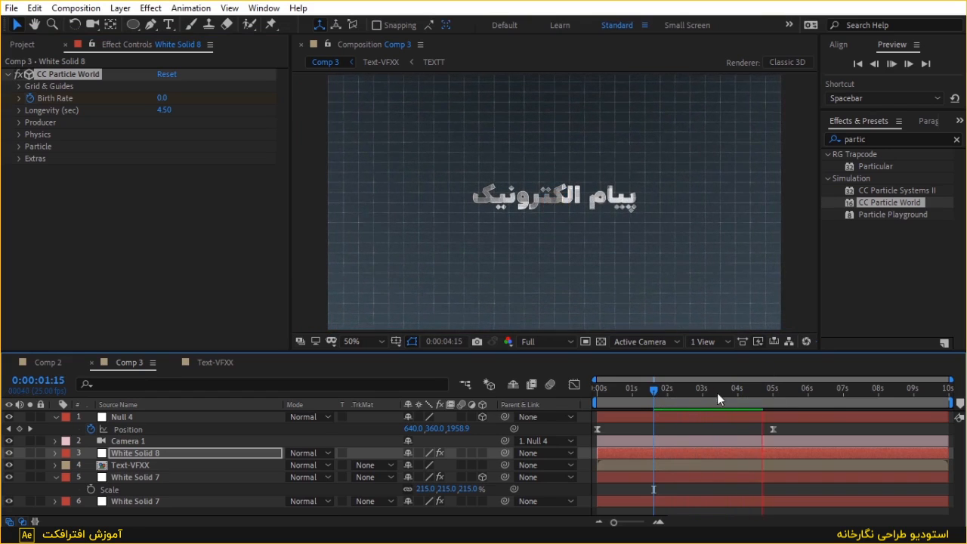
At 0:00:02:14, set the particle Producer's Radius X to 0.515, Radius Y to 0.315 and Radius Z to 2.075.
left_click(688, 393)
left_click(20, 122)
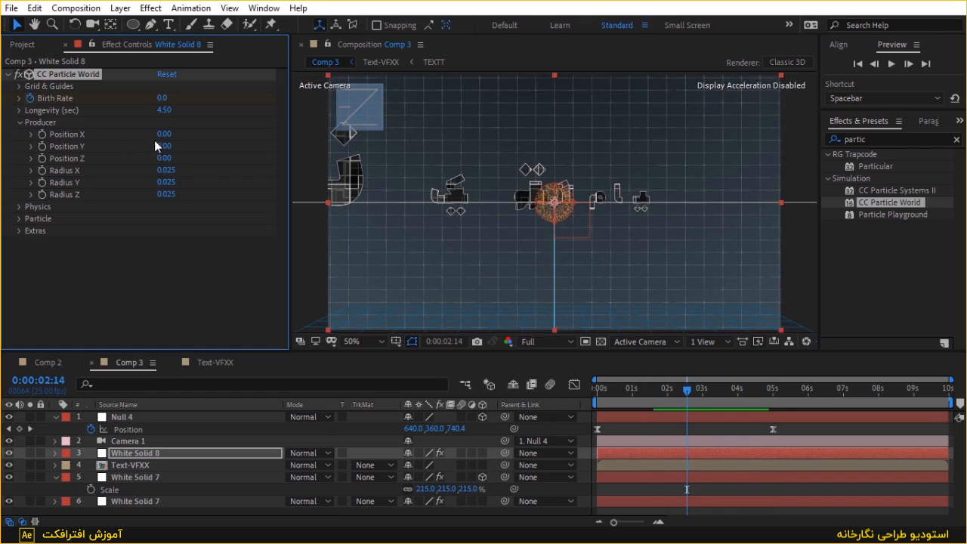
left_click_drag(166, 170, 185, 172)
key("comma")
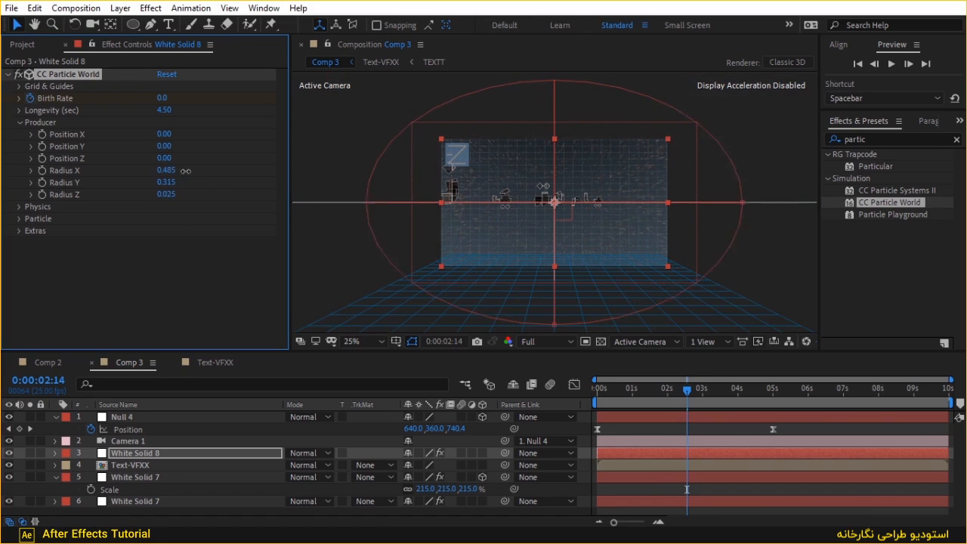
left_click_drag(229, 201, 330, 208)
key("period")
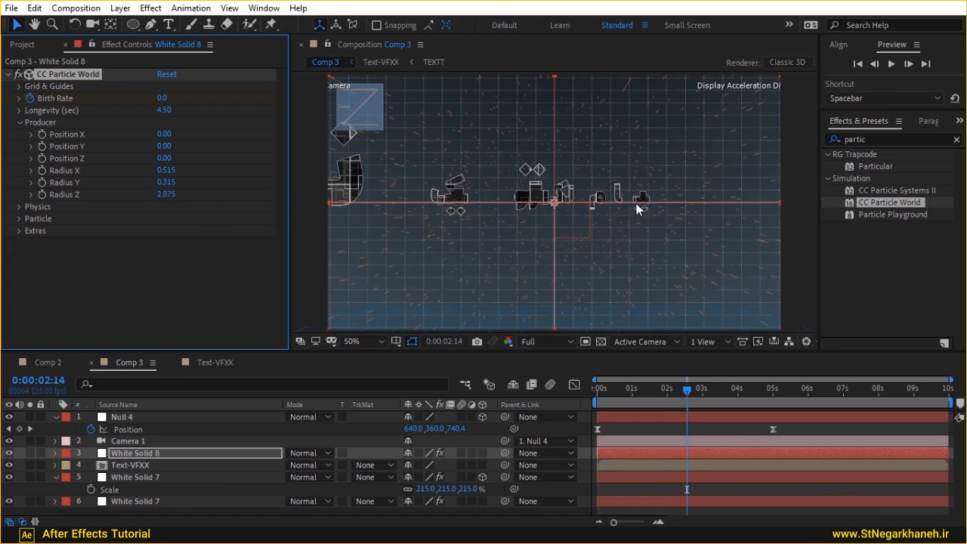
Fit the composition in the viewer, preview the spread particles from the start, and park the playhead at 0:00:01:22.
left_click(370, 342)
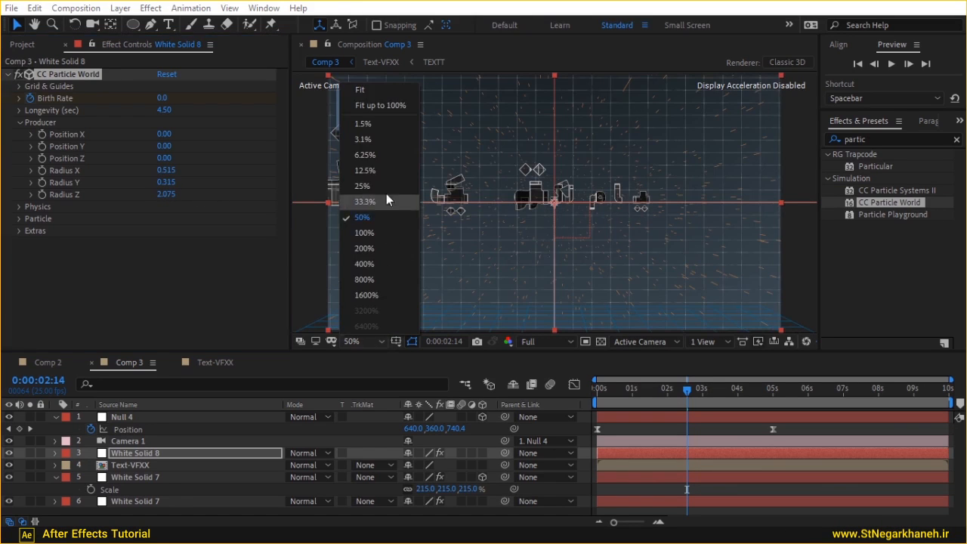
left_click(374, 104)
key("Home")
key("space")
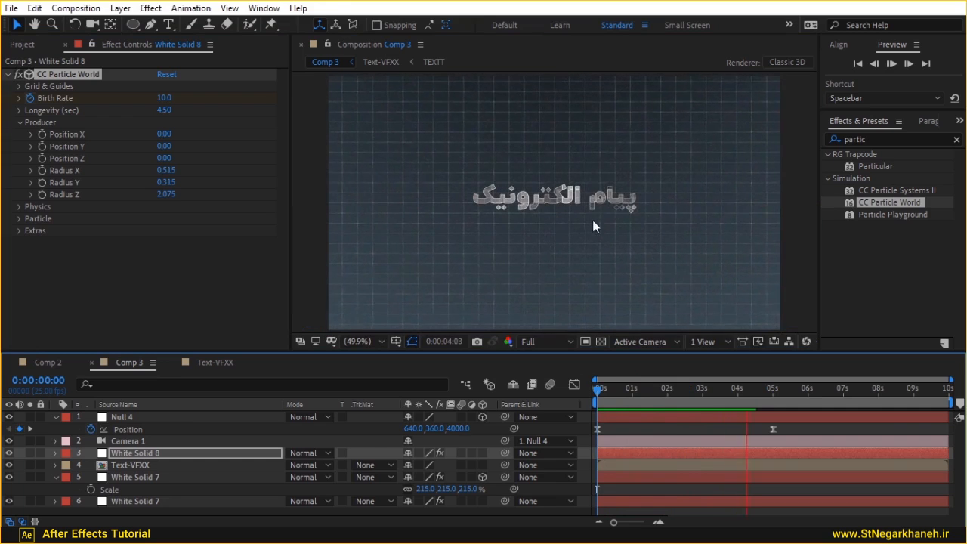
left_click(621, 388)
left_click_drag(653, 392, 663, 392)
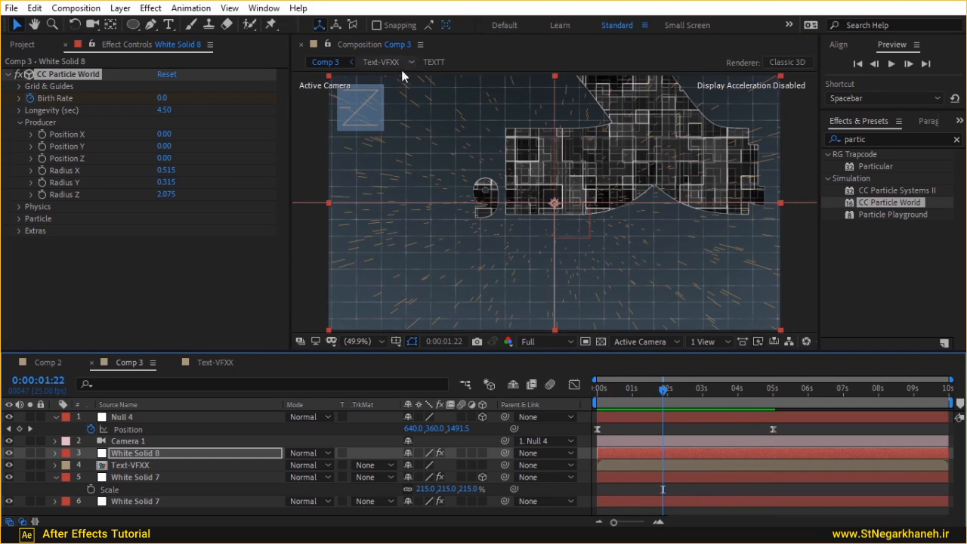
left_click(19, 122)
right_click(55, 431)
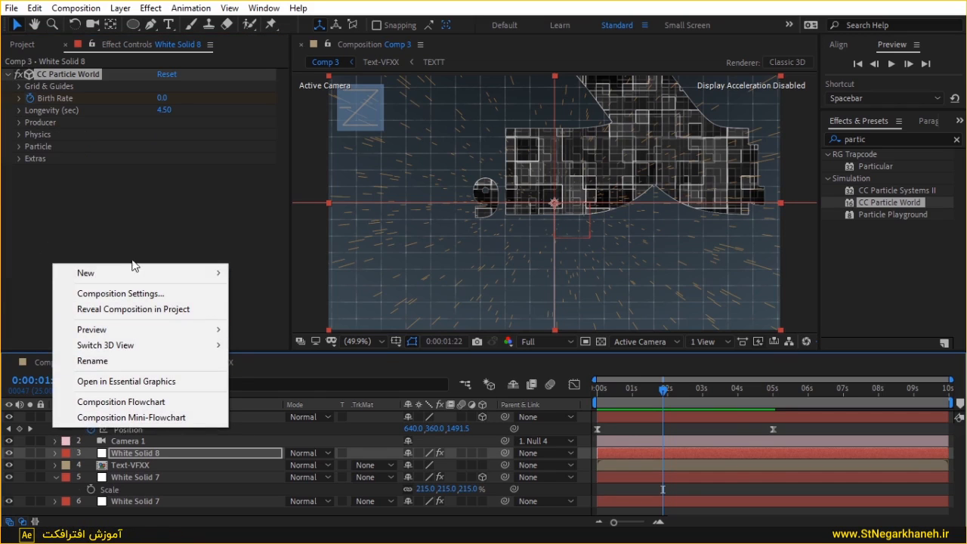
mouse_move(138, 274)
left_click(102, 207)
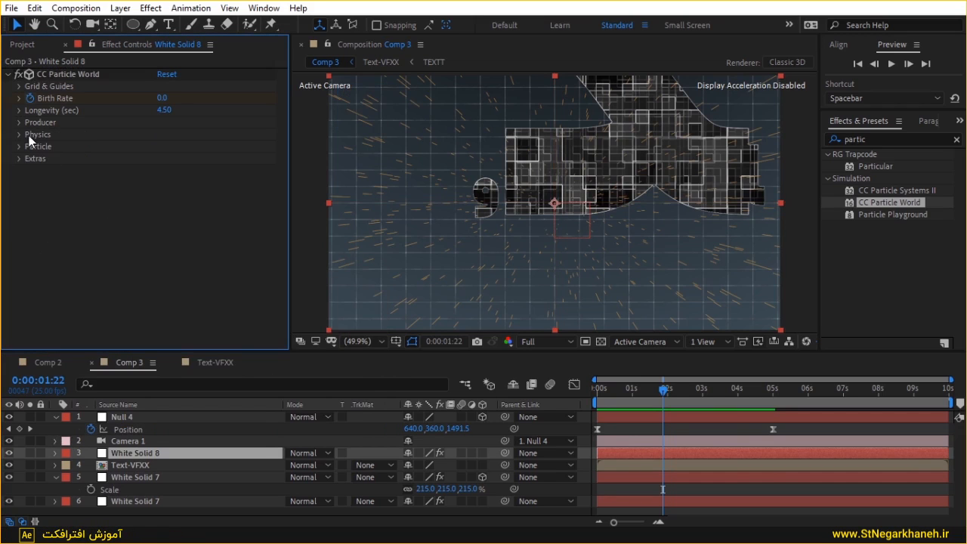
Set CC Particle World's Particle Type to Textured Square and its Color Map to Origin Constant.
left_click(19, 146)
left_click(215, 160)
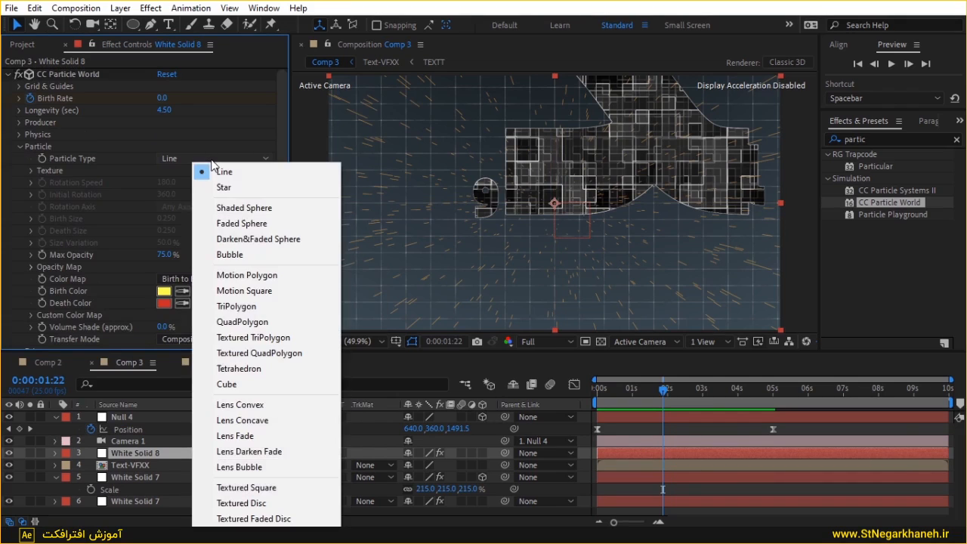
left_click(249, 488)
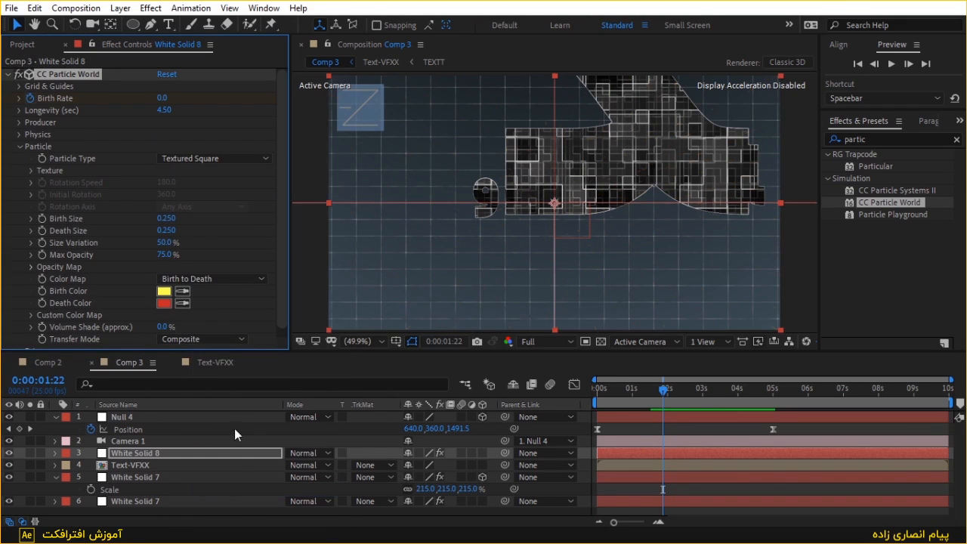
left_click(196, 280)
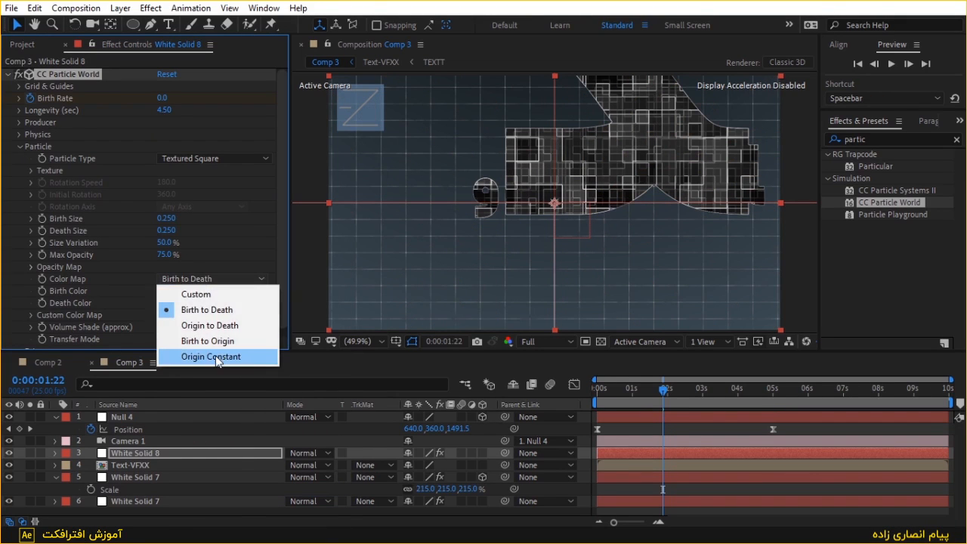
left_click(235, 358)
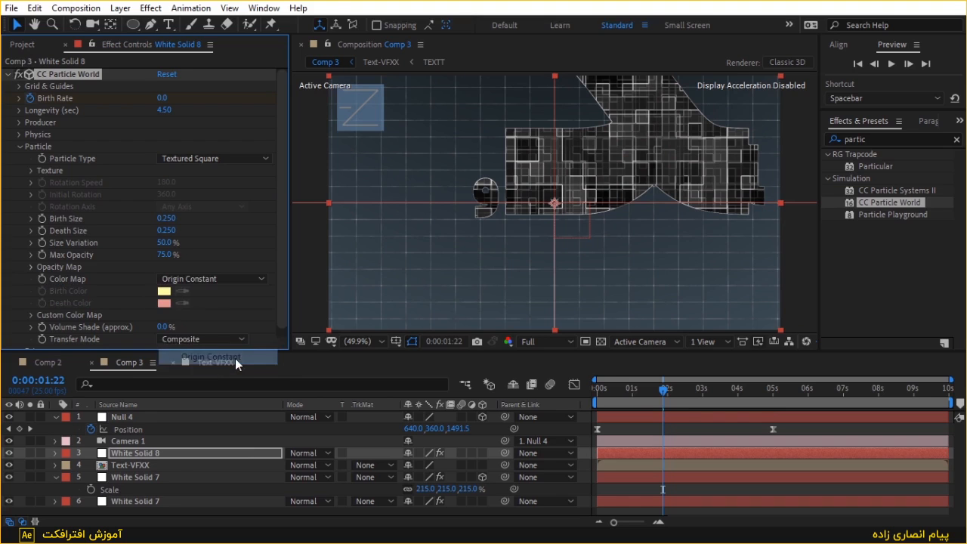
Review the Solid Settings of White Solid 8 without changing its size or colour.
left_click(165, 453)
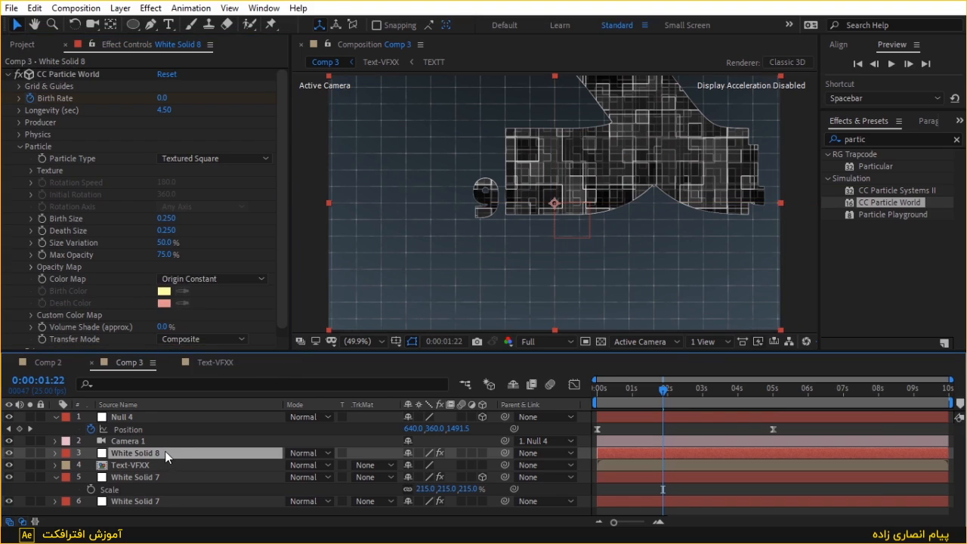
key("ctrl+shift+y")
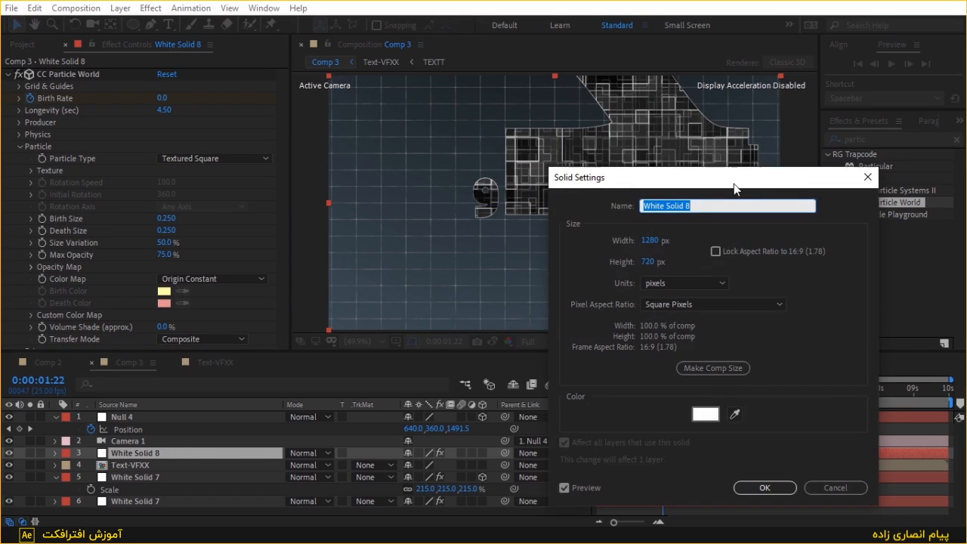
left_click_drag(733, 184, 613, 114)
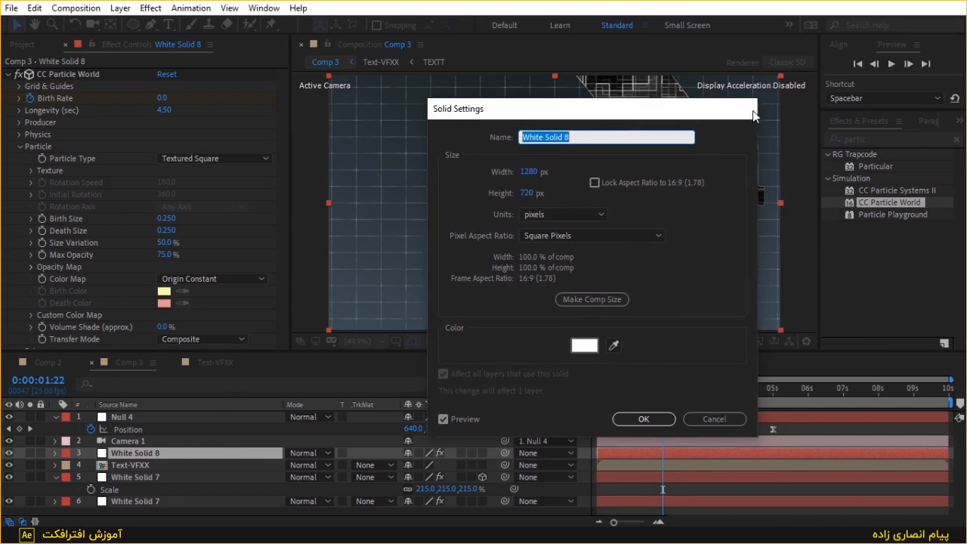
key("Return")
key("ctrl+shift+y")
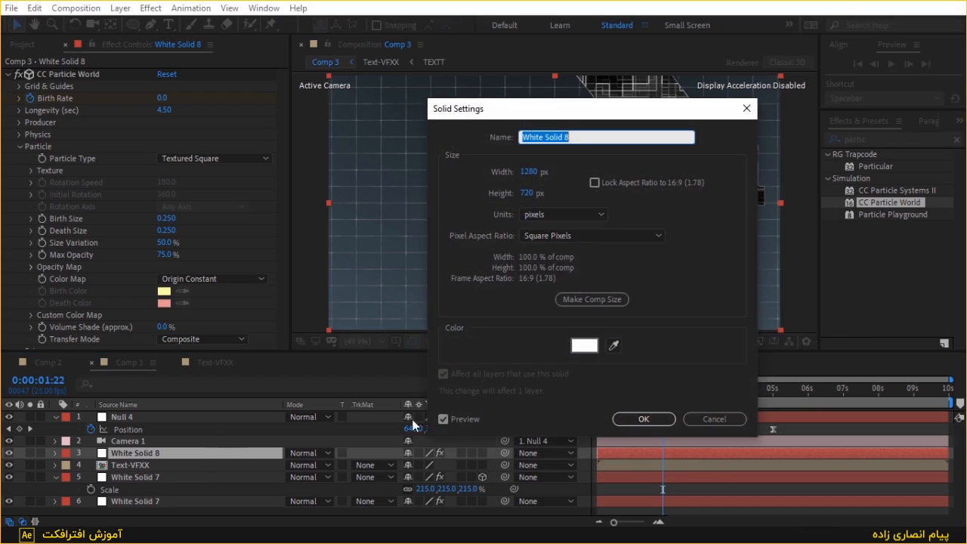
left_click(746, 108)
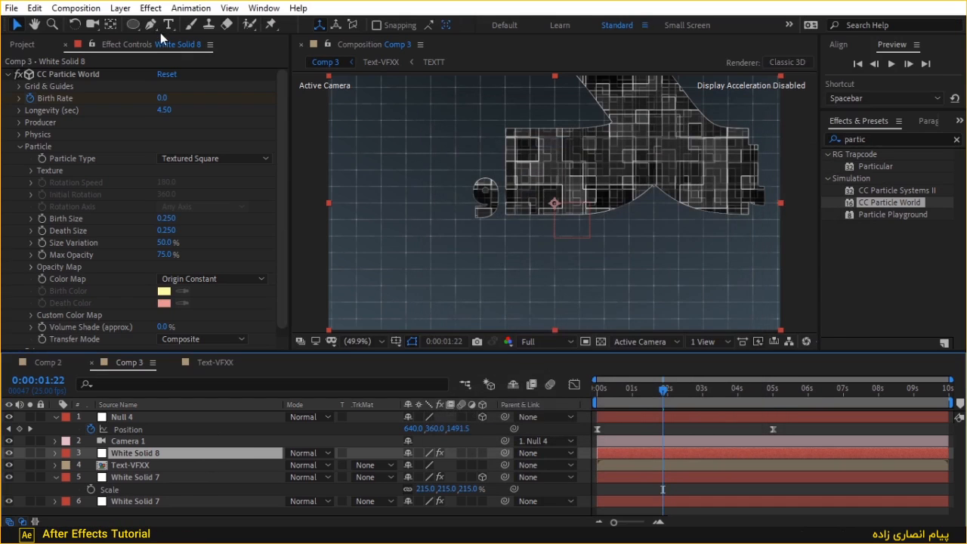
left_click(121, 8)
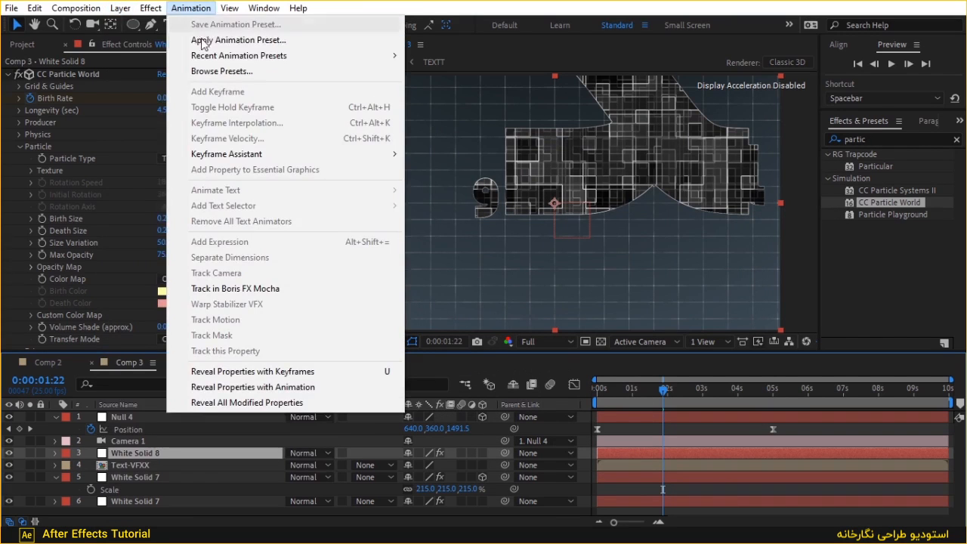
left_click(144, 40)
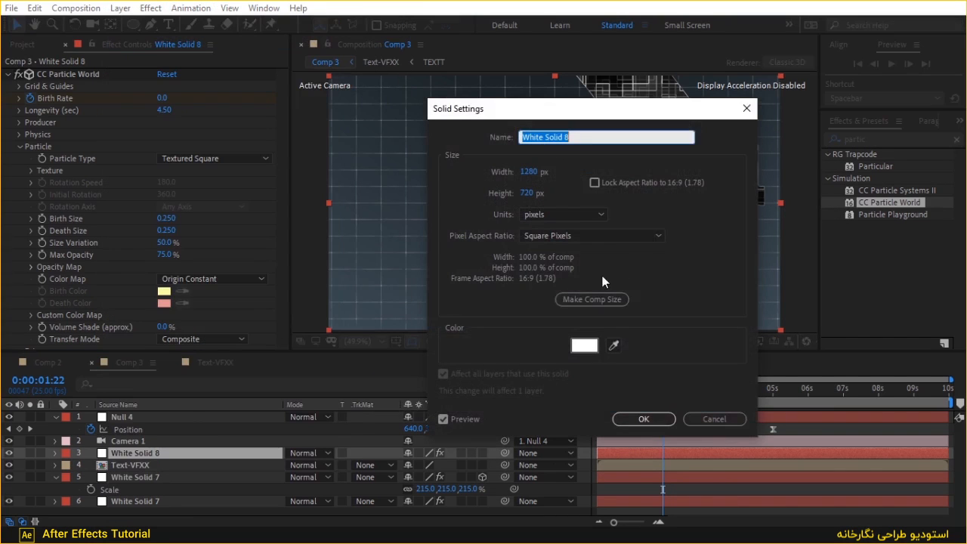
left_click(733, 419)
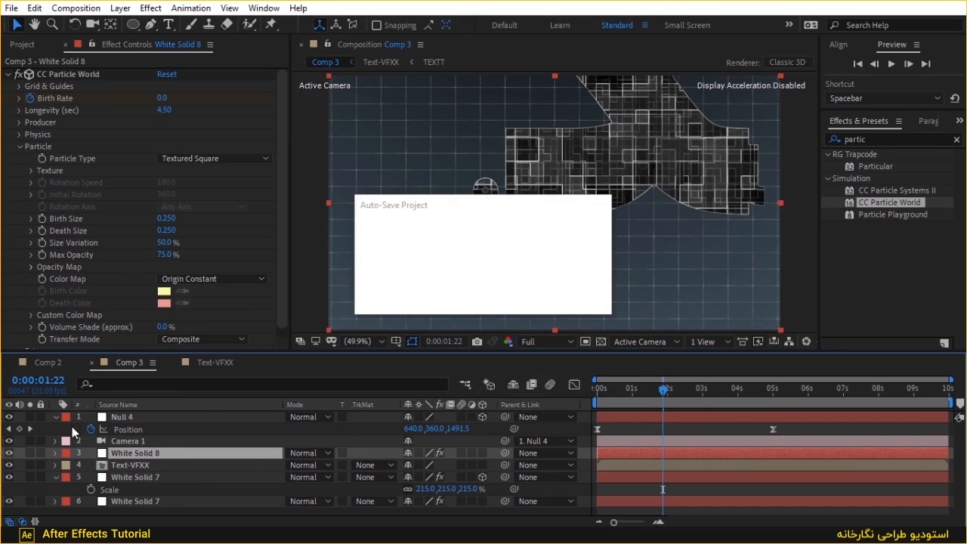
Create a new composition named texture with a size of 100 x 100 px.
left_click(23, 45)
right_click(107, 301)
left_click(170, 316)
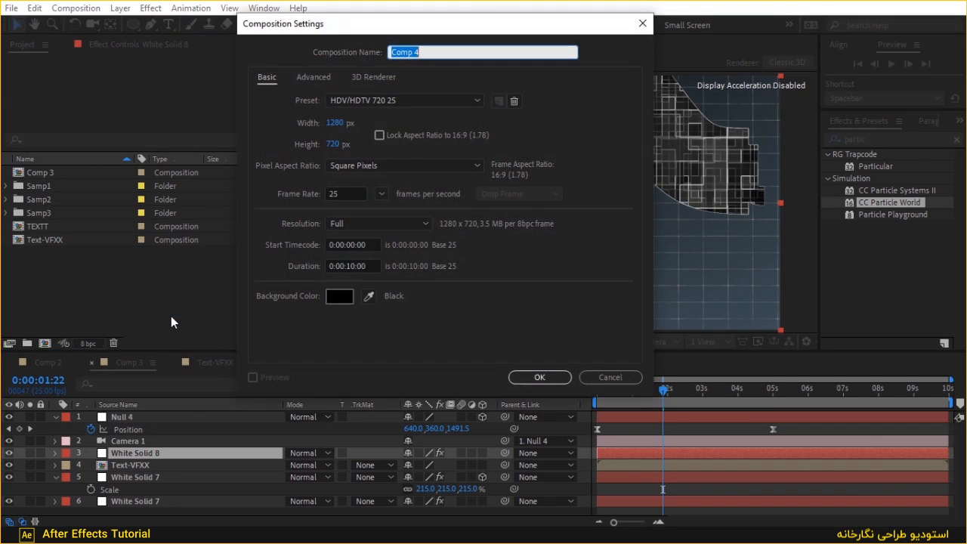
type("textuer")
key("BackSpace")
key("BackSpace")
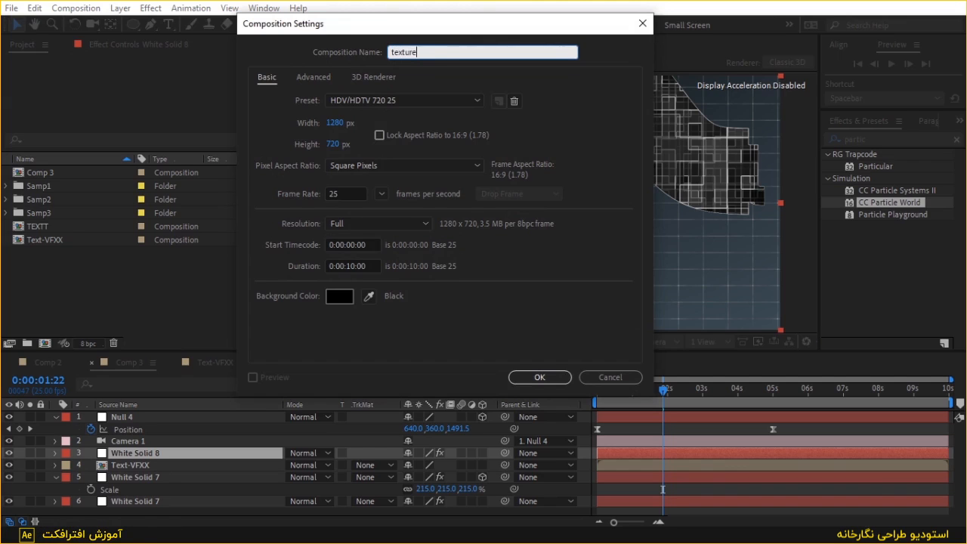
left_click(333, 123)
type("100")
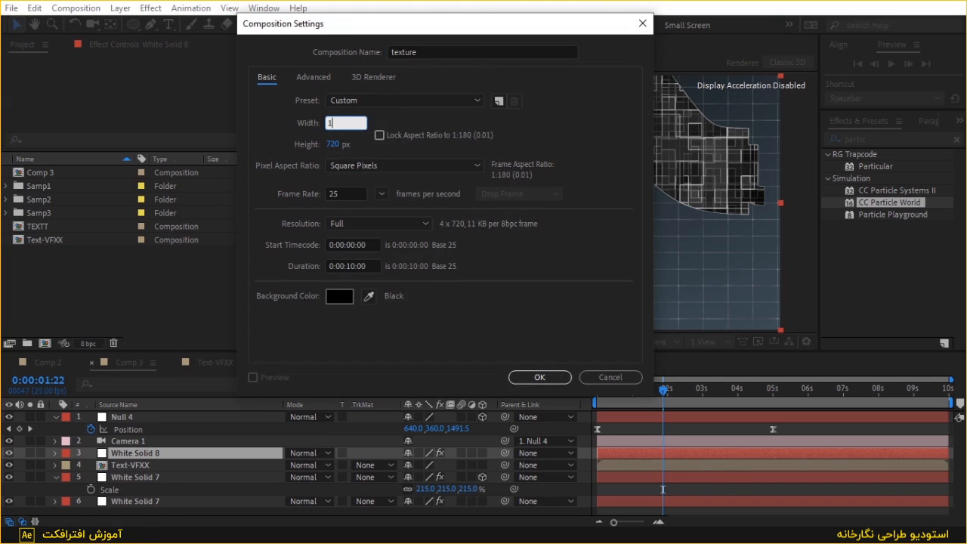
key("Tab")
type("100")
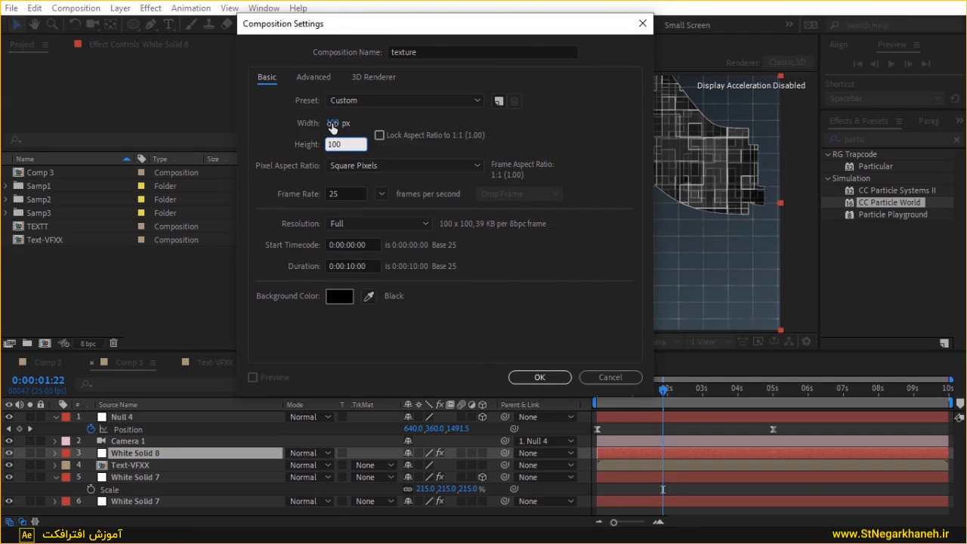
key("Return")
Add a shape layer to the texture composition and give it a rectangle path, a fill and a stroke.
right_click(179, 469)
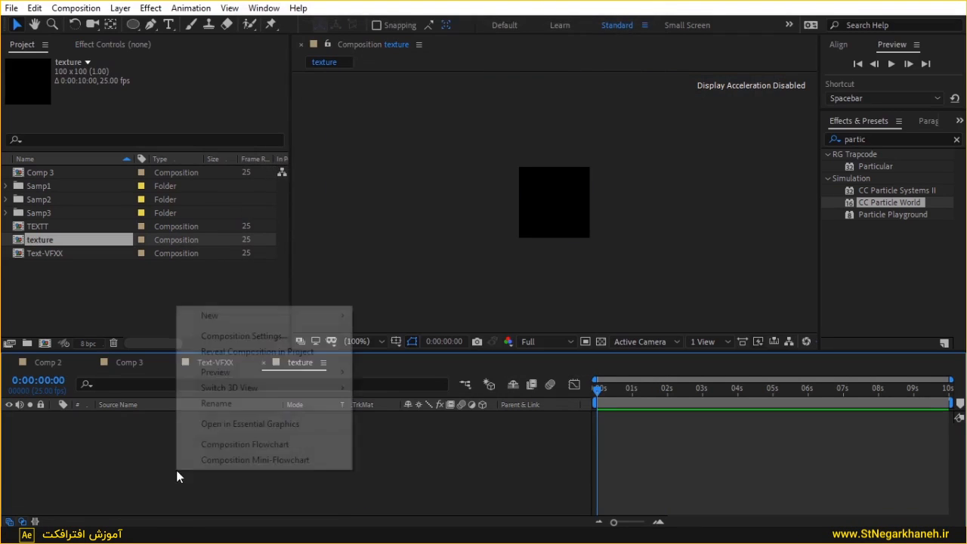
mouse_move(268, 318)
left_click(434, 414)
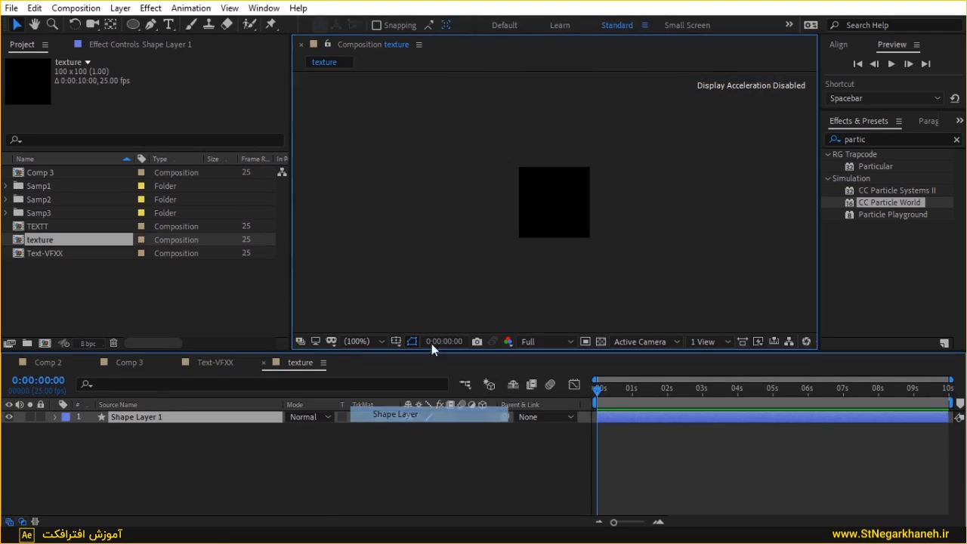
left_click(506, 25)
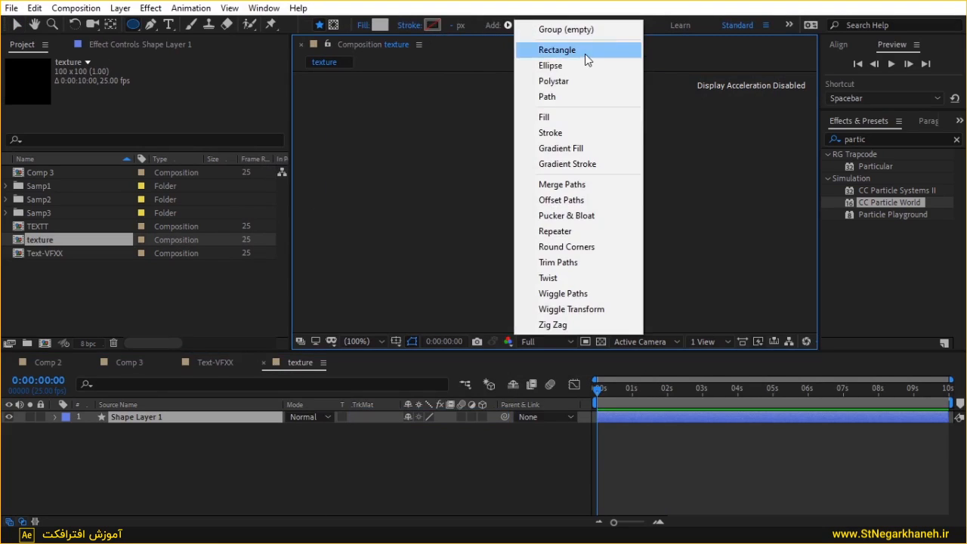
left_click(583, 49)
left_click(507, 25)
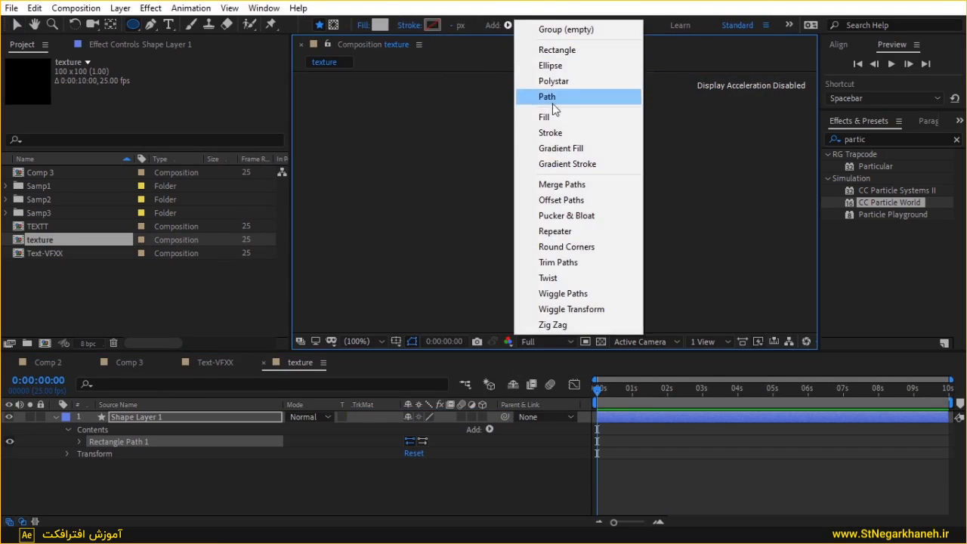
left_click(544, 117)
left_click(509, 25)
left_click(550, 132)
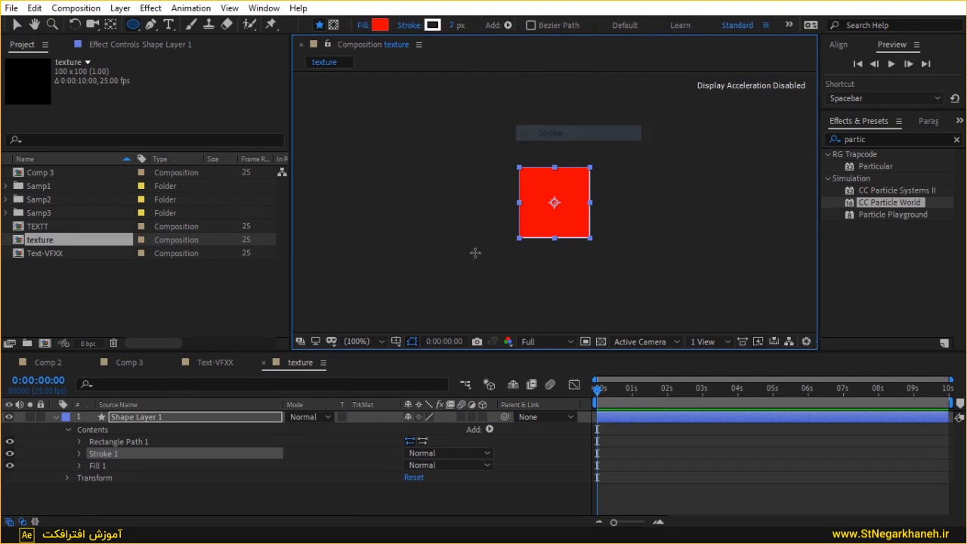
Change the square's fill colour to grey A1A1A1.
left_click(380, 25)
left_click_drag(256, 346, 62, 332)
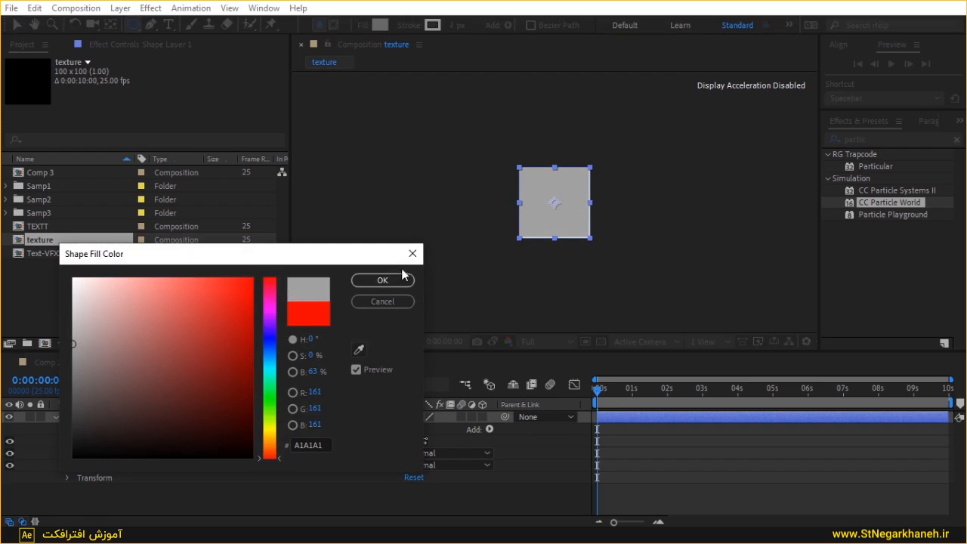
left_click(382, 281)
Check the square's stroke properties and set the rectangle path's Roundness to 10.
left_click(79, 453)
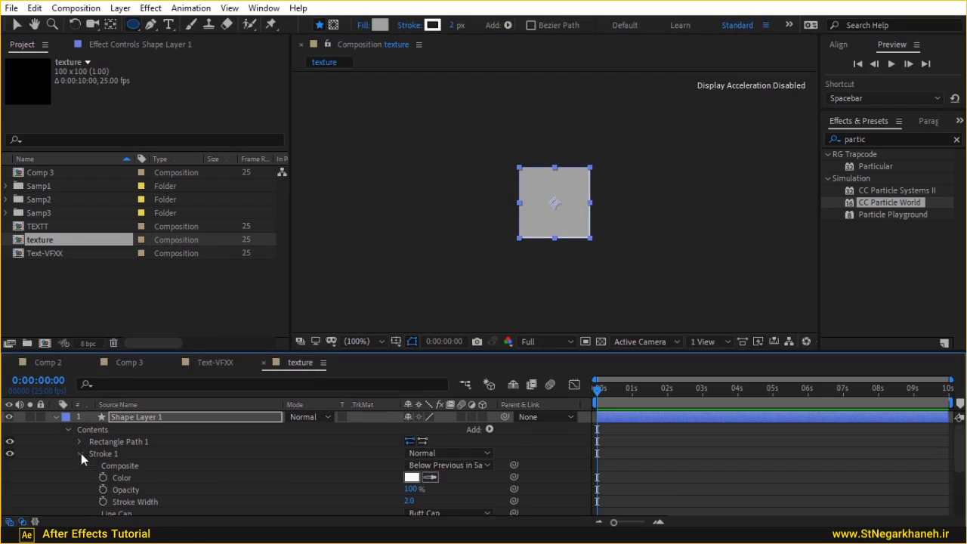
scroll(81, 453, "down", 2)
scroll(75, 435, "up", 2)
left_click(80, 440)
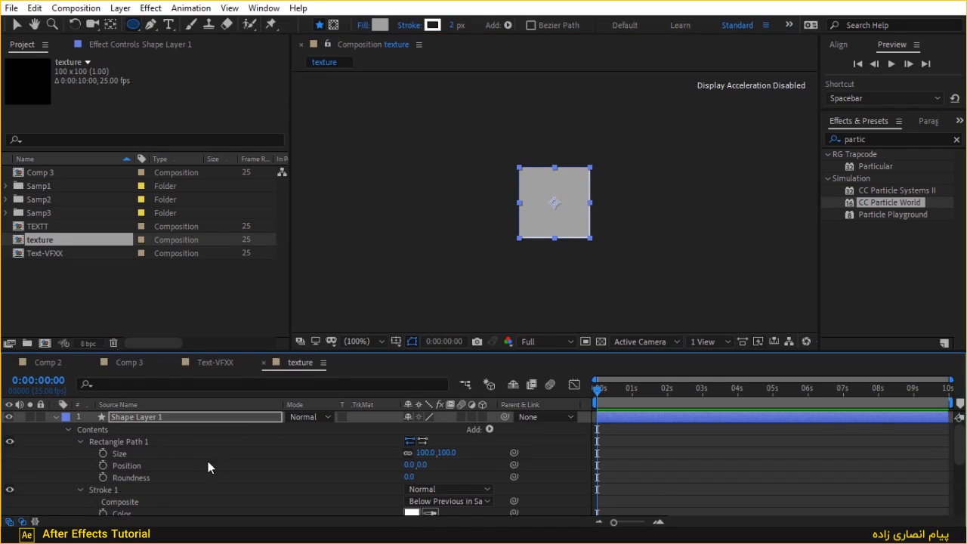
left_click(407, 479)
type("10")
key("Return")
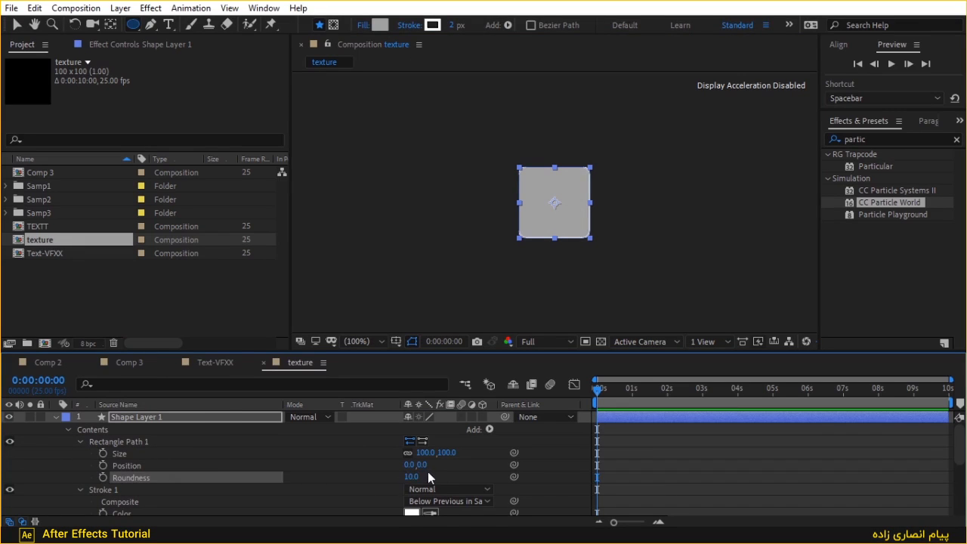
Duplicate the square's rectangle path in the texture composition and set the copy's size to 56 x 56.
left_click(104, 453)
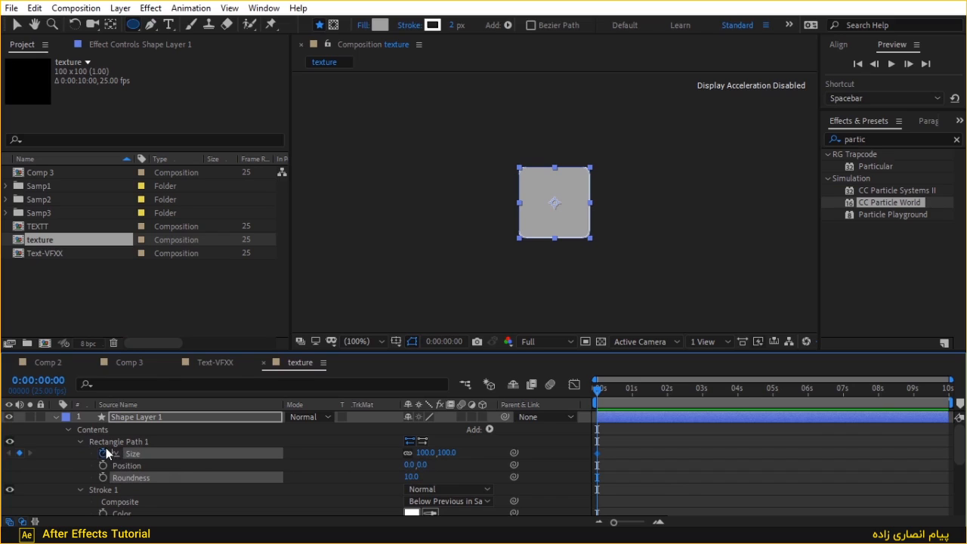
key("ctrl+z")
left_click(106, 444)
key("ctrl+d")
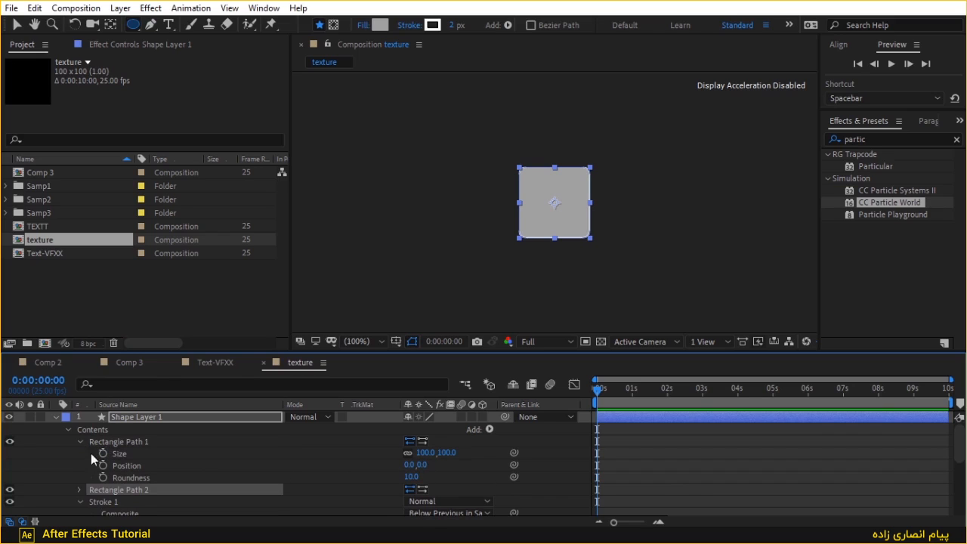
left_click(80, 492)
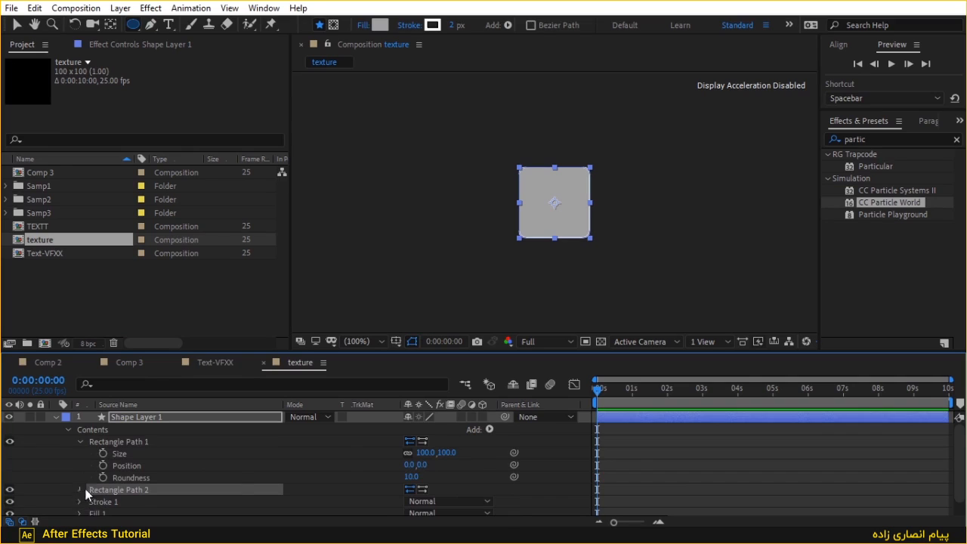
scroll(381, 451, "down", 1)
left_click_drag(423, 484, 392, 489)
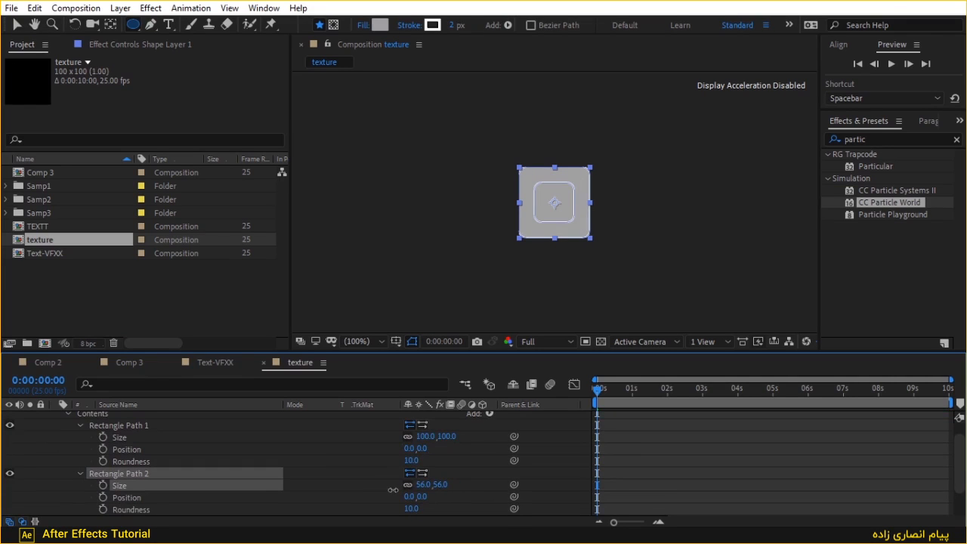
scroll(53, 445, "up", 1)
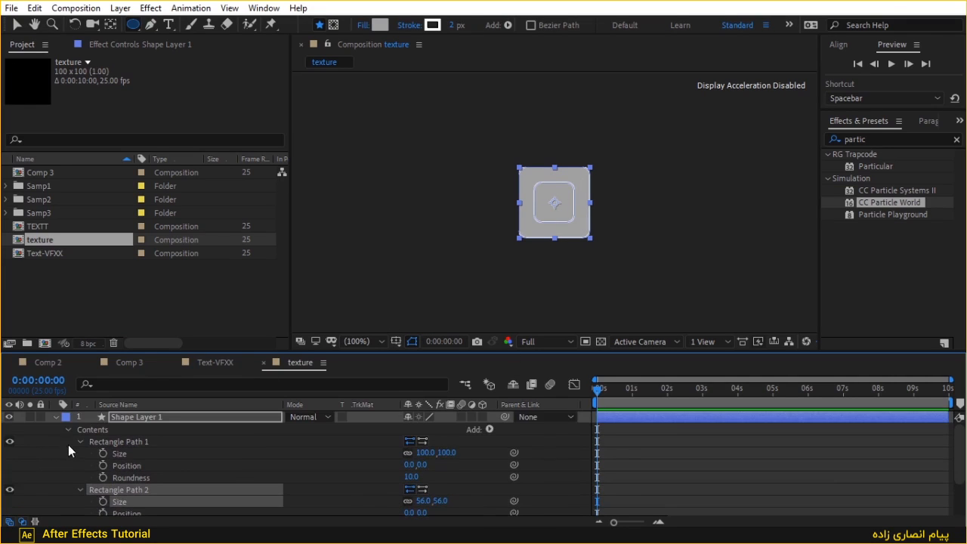
Add Merge Paths to the shape layer and set its mode to Subtract to cut out the inner square.
left_click(78, 442)
left_click(79, 453)
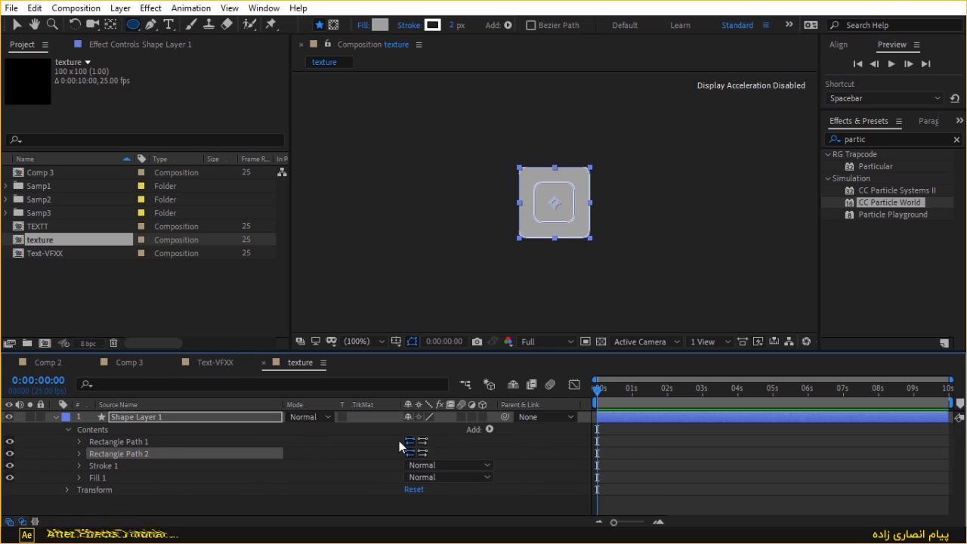
left_click(489, 428)
left_click(528, 275)
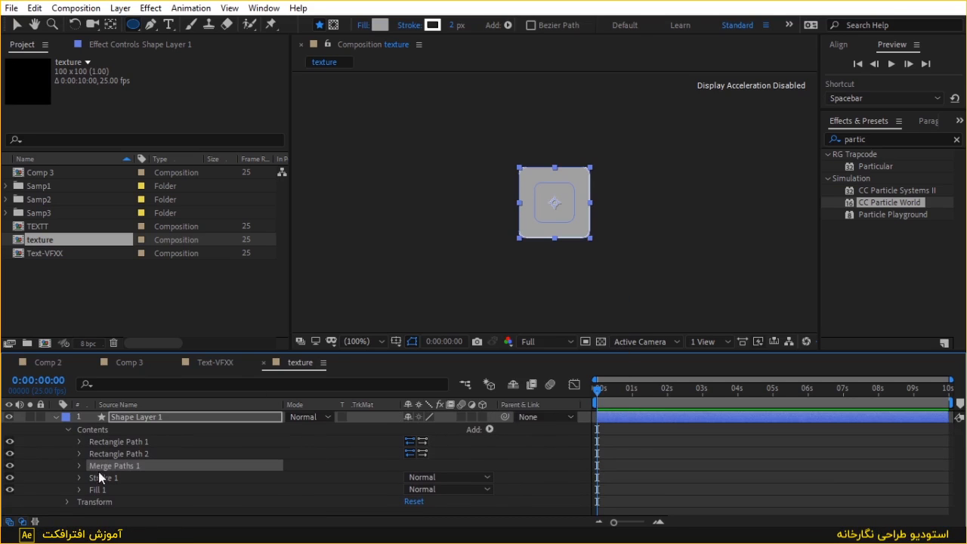
left_click(104, 456)
left_click(75, 468)
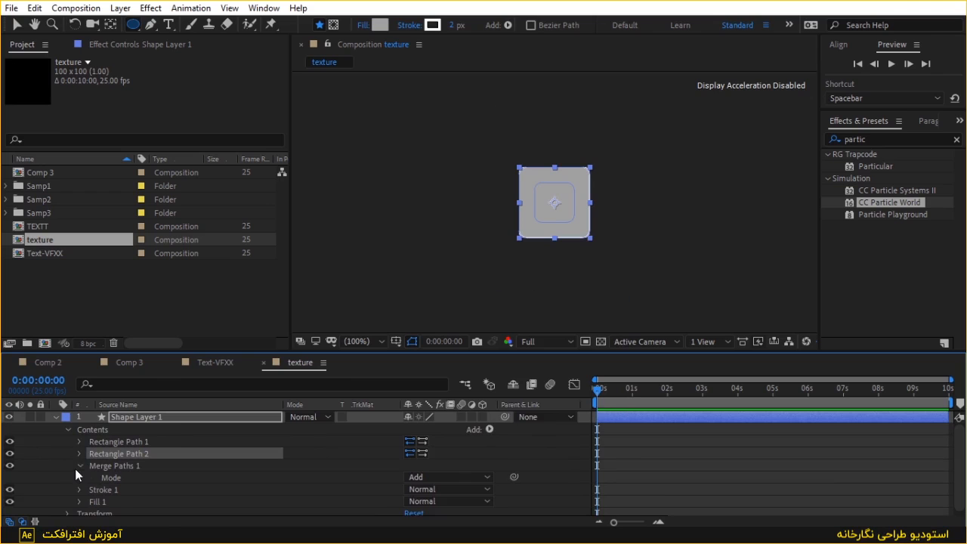
left_click(452, 476)
left_click(453, 432)
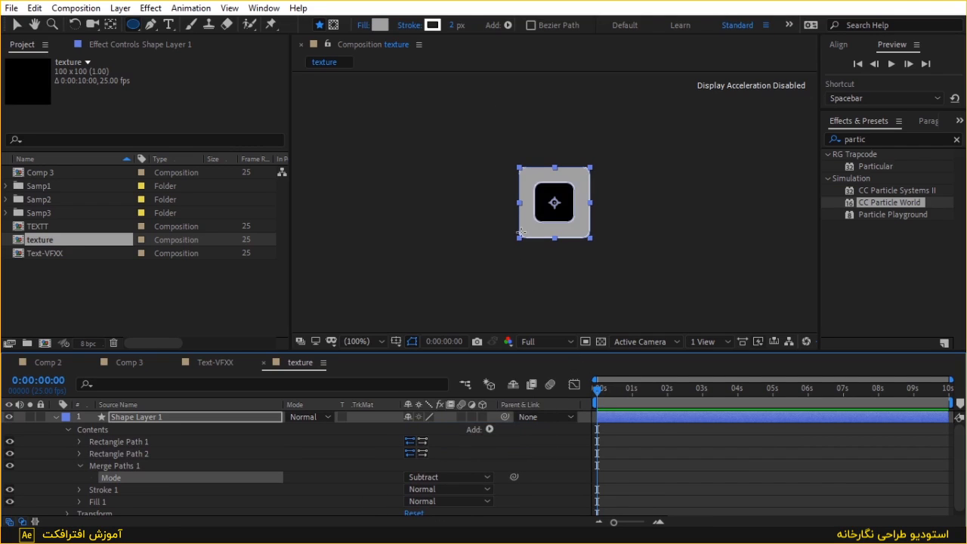
left_click(216, 363)
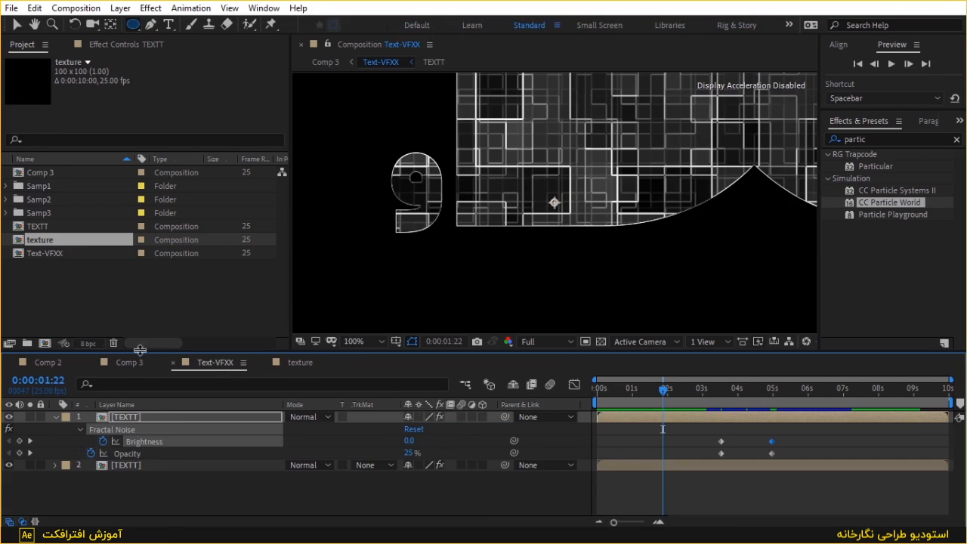
left_click(129, 362)
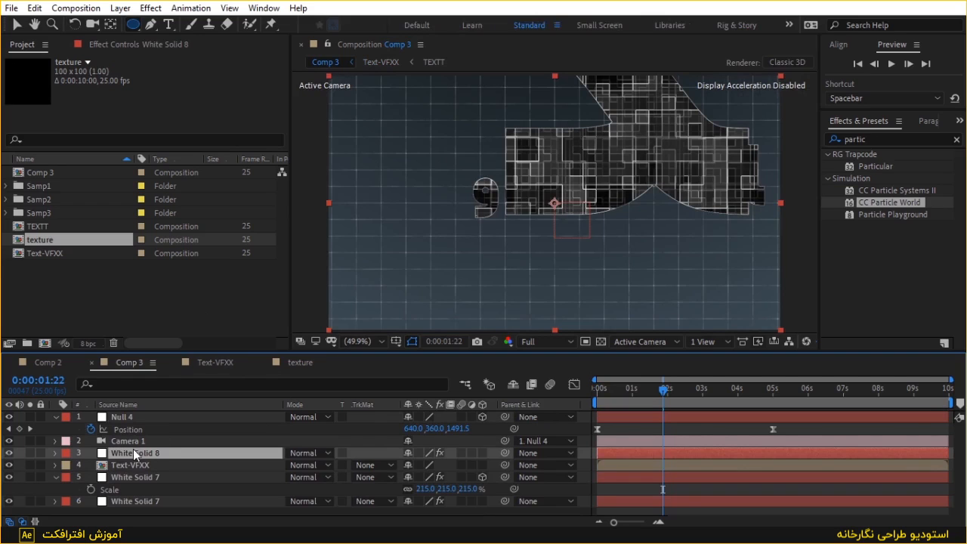
left_click(108, 46)
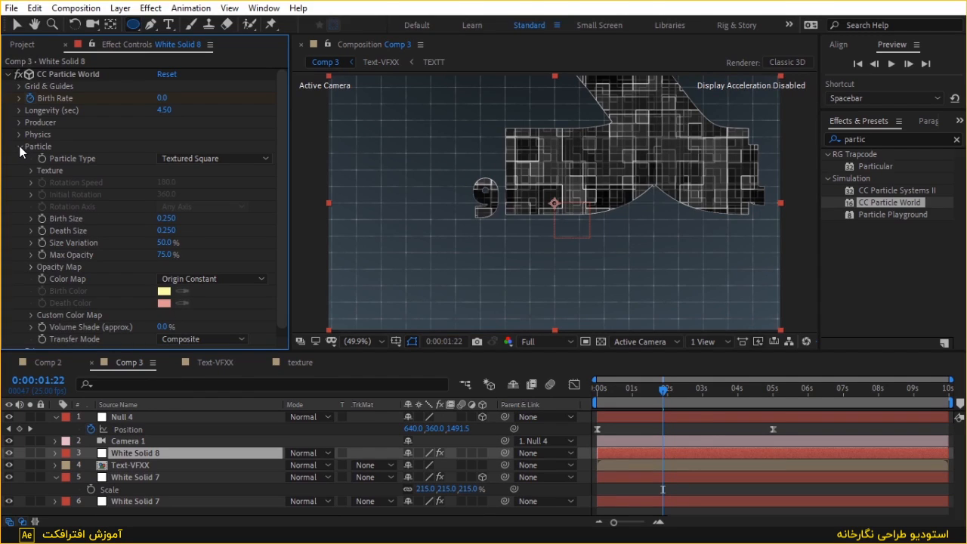
left_click(31, 171)
left_click(181, 183)
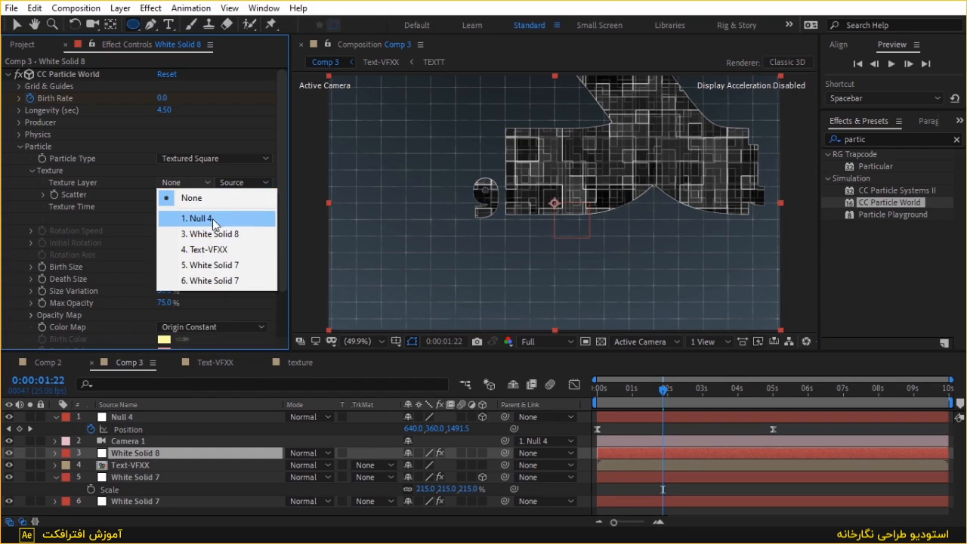
left_click(148, 466)
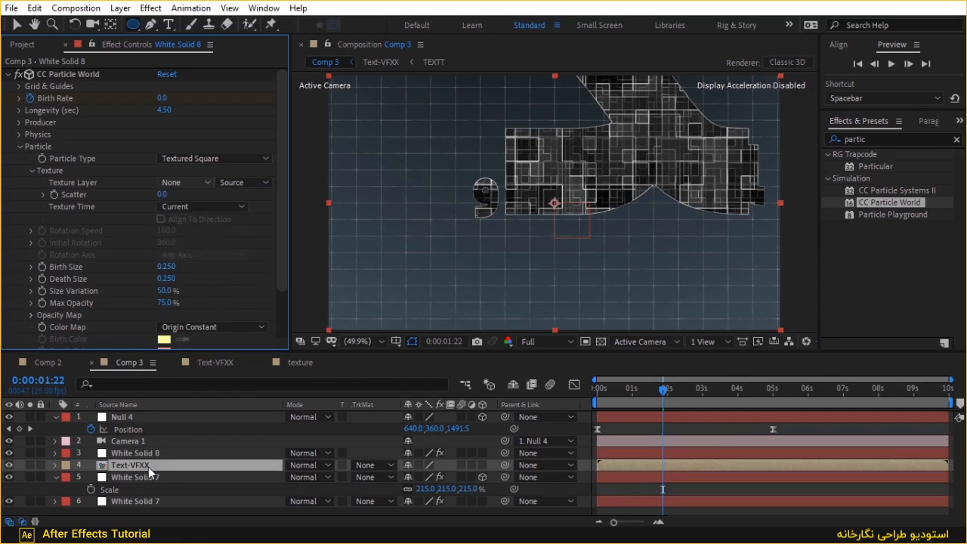
Add the texture composition to Comp 3 as a layer directly below Null 4.
left_click(298, 362)
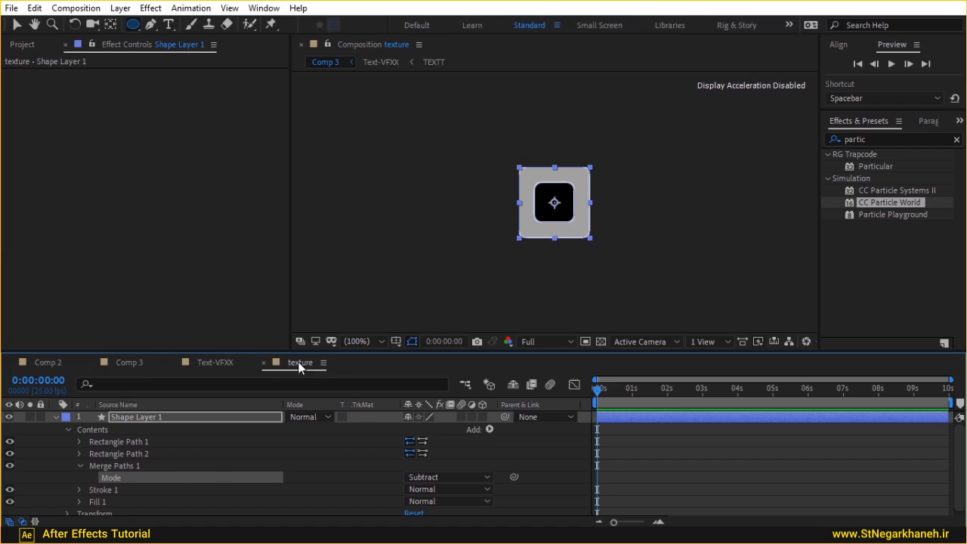
left_click(23, 44)
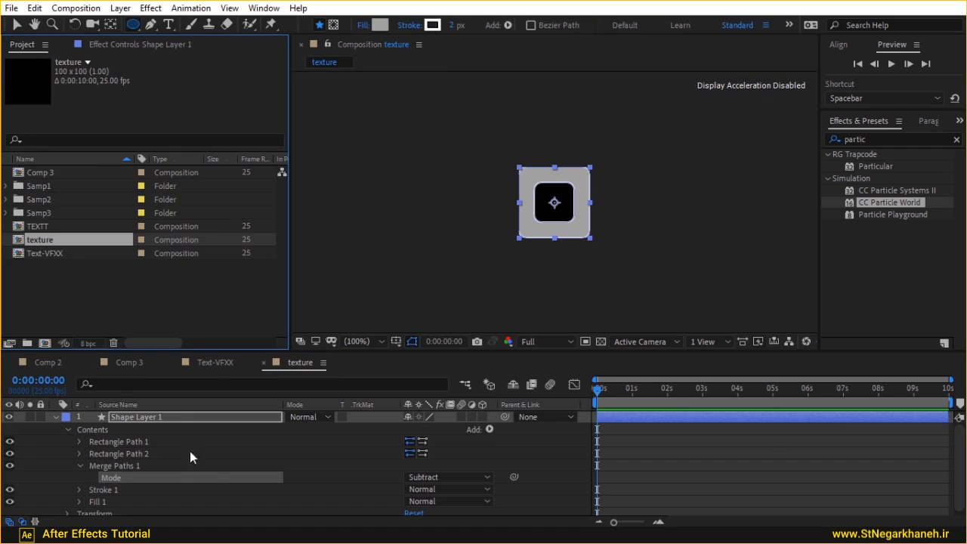
left_click(216, 363)
left_click(134, 362)
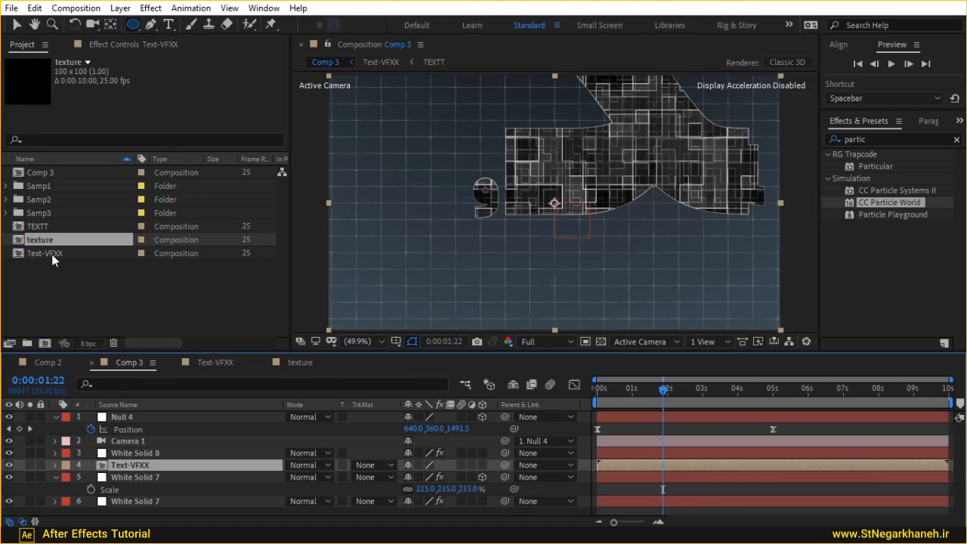
left_click_drag(48, 253, 120, 429)
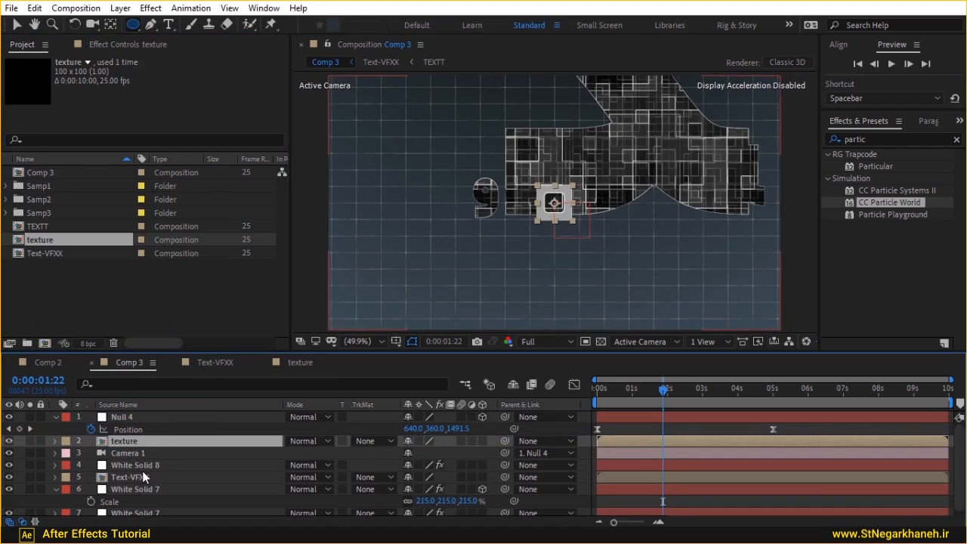
Set the CC Particle World Texture Layer on White Solid 8 to texture, and hide the texture layer in Comp 3.
left_click(142, 466)
left_click(165, 47)
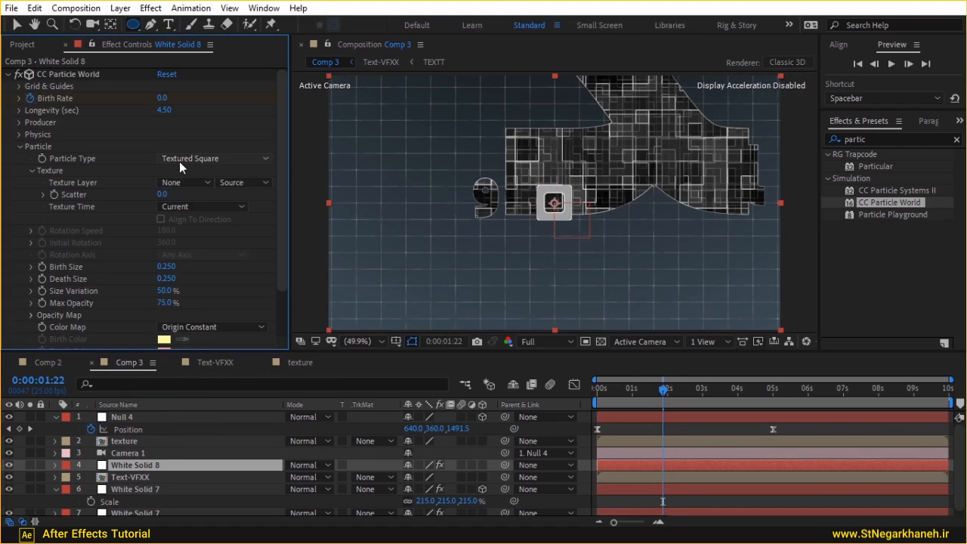
left_click(185, 182)
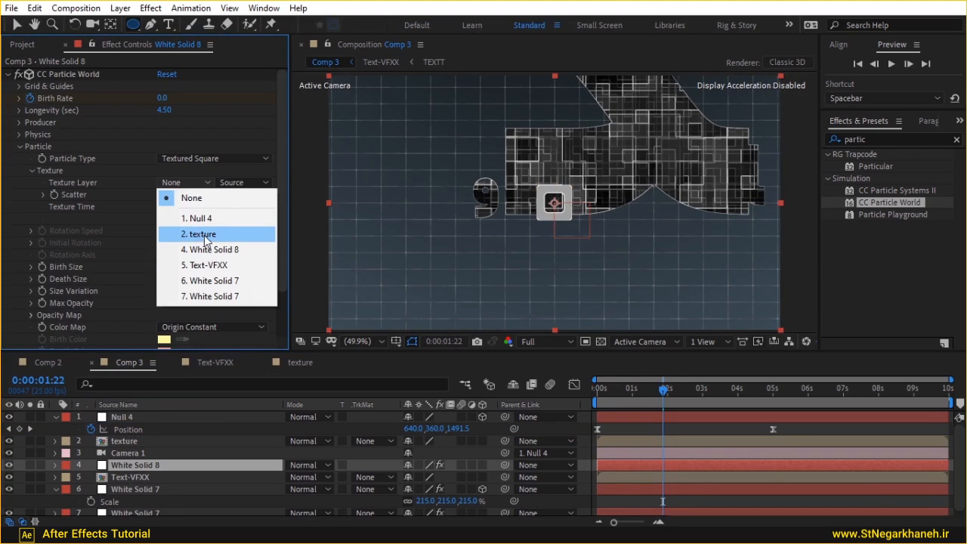
left_click(205, 235)
left_click(9, 440)
key("space")
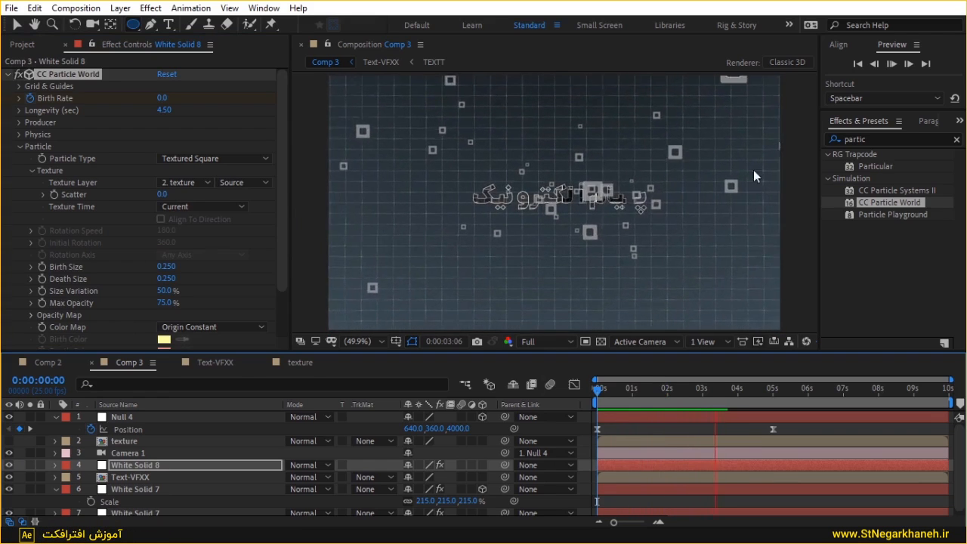
key("space")
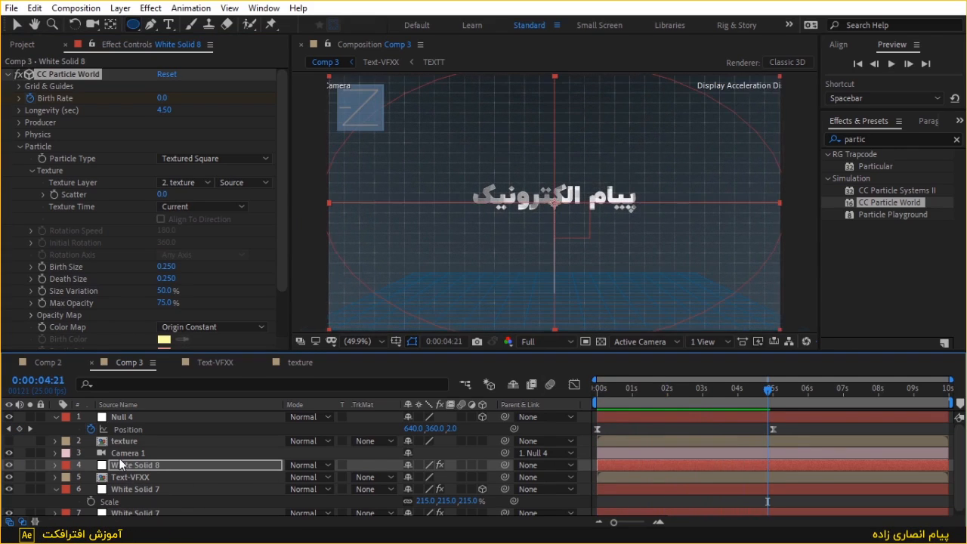
Duplicate the White Solid 8 particle layer and set the copy's opacity to 75%.
left_click(126, 467)
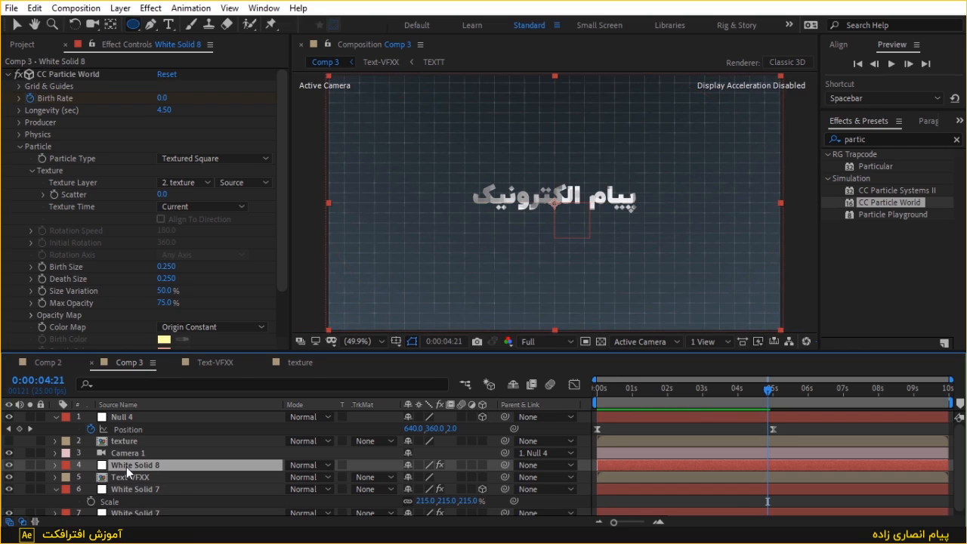
key("ctrl+d")
key("t")
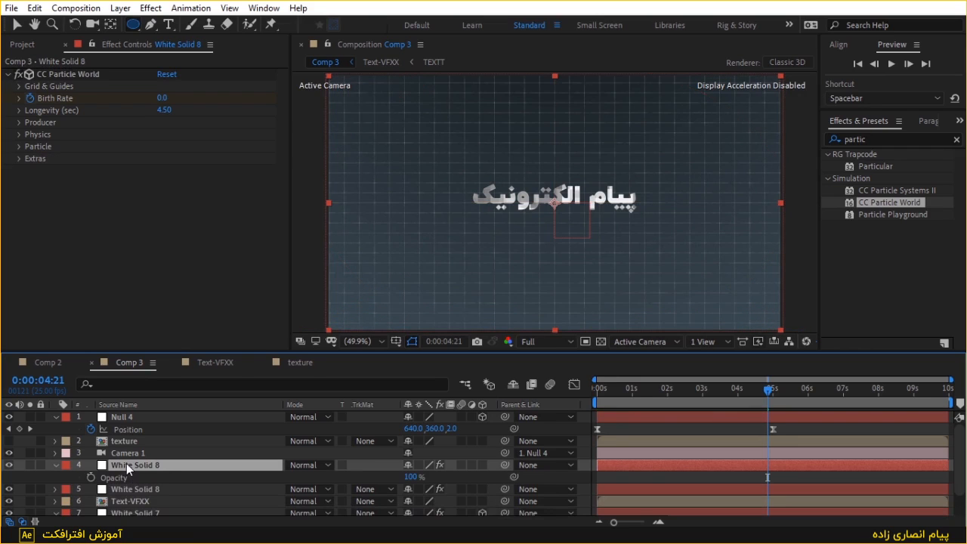
left_click(414, 477)
type("75")
key("Return")
Apply Fast Box Blur to the upper White Solid 8 layer with a Blur Radius of 5.
left_click(908, 140)
type("f")
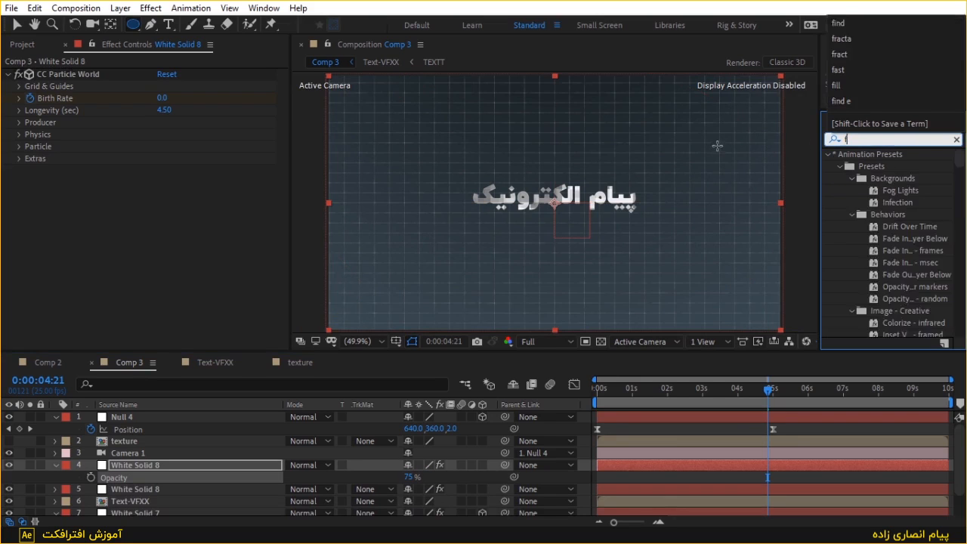
type("ast b")
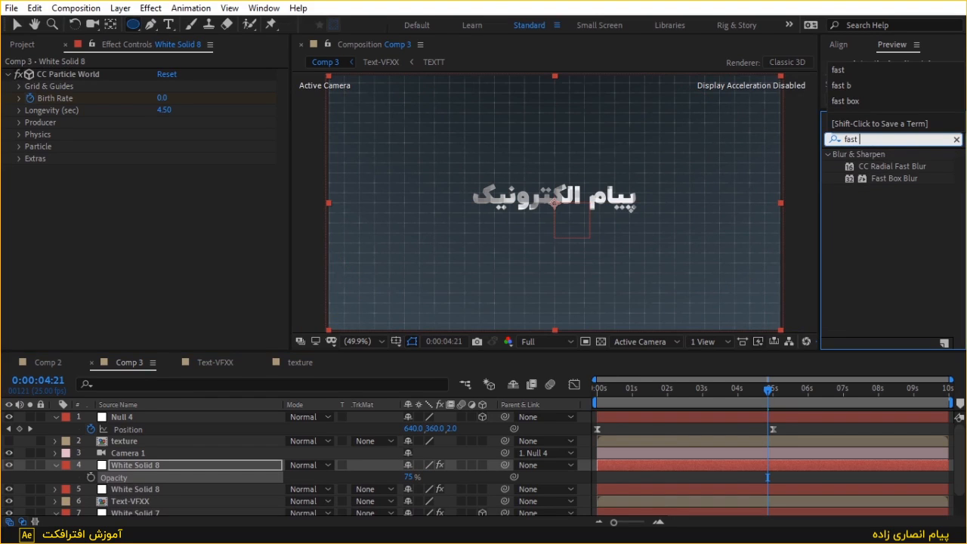
left_click_drag(897, 185, 159, 180)
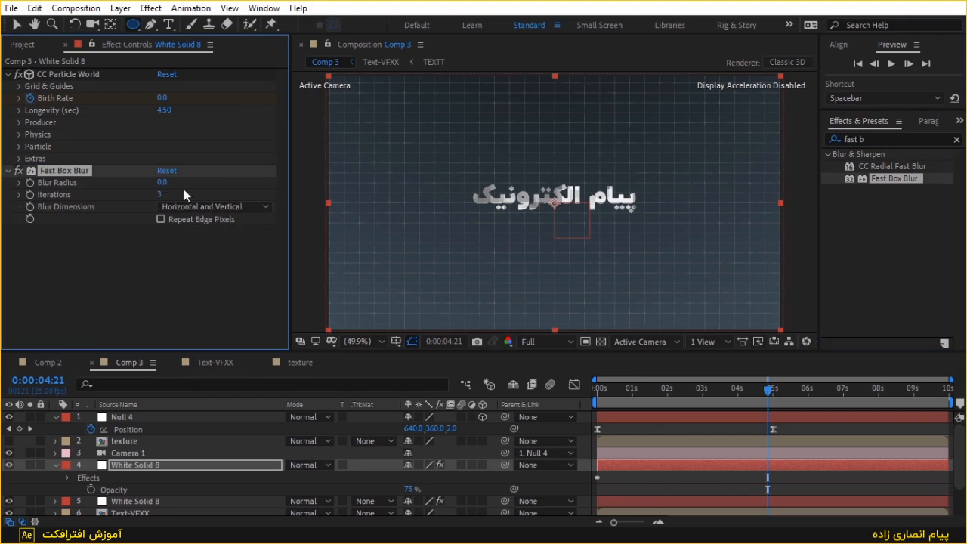
left_click(161, 183)
key("Return")
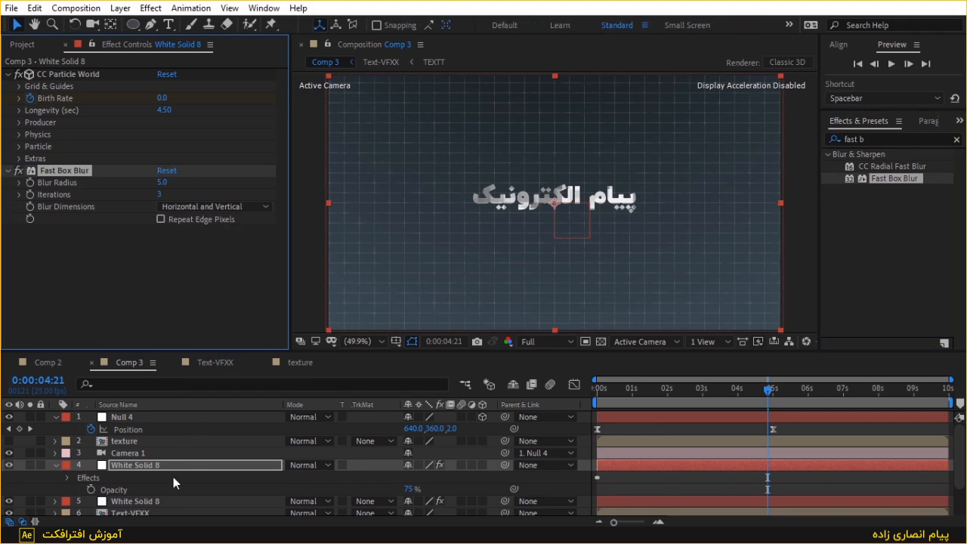
Set the blurred particle layer's CC Particle World Random Seed to 1 and preview the composition.
left_click(19, 159)
left_click(161, 229)
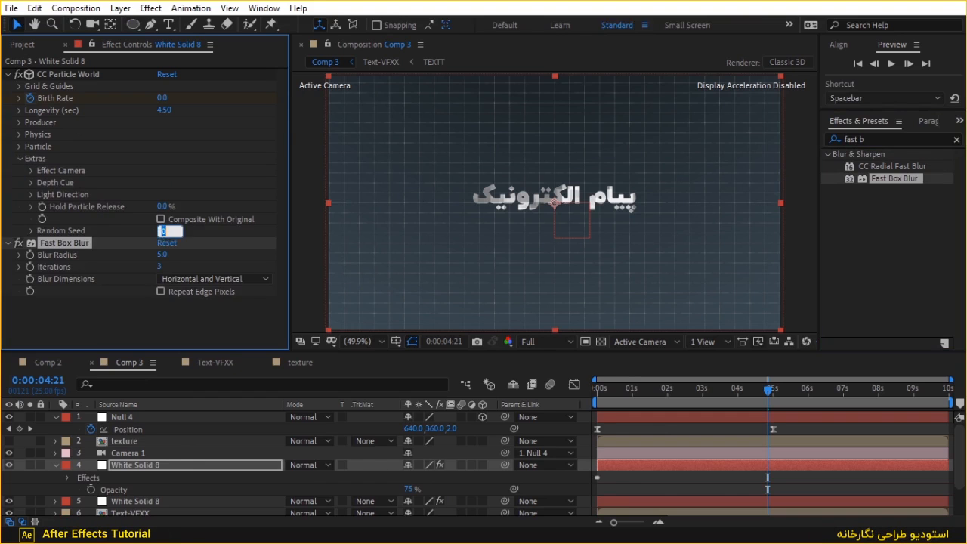
type("1")
key("Return")
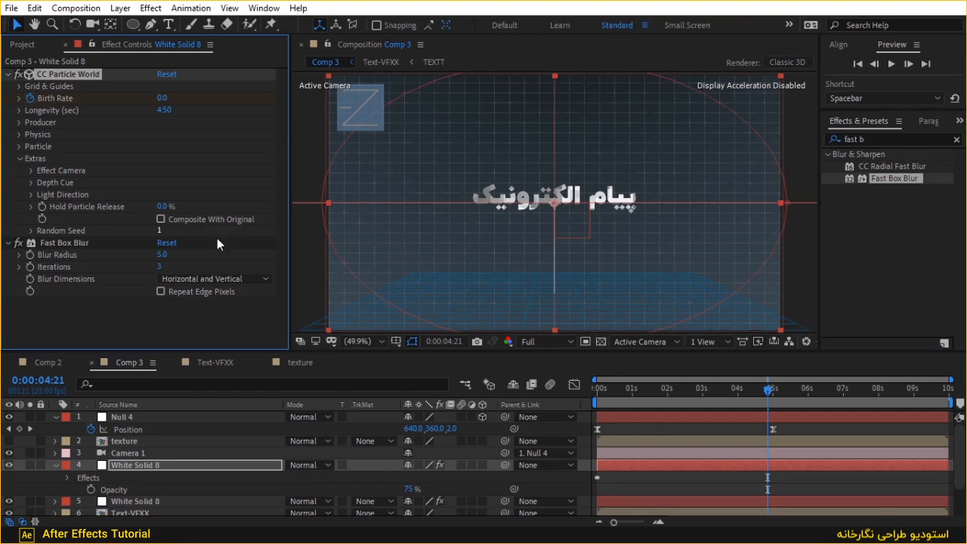
left_click(619, 389)
key("space")
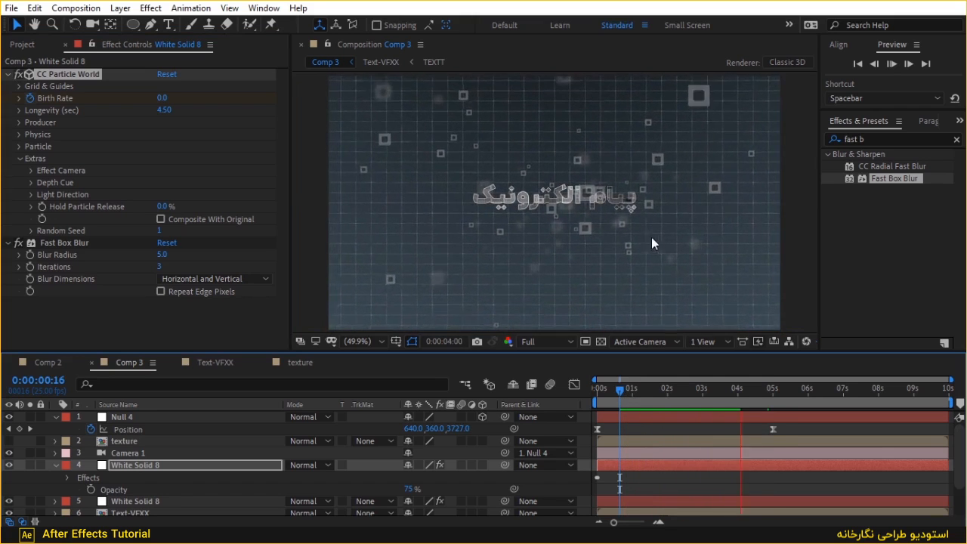
Create an adjustment layer in Comp 3 and place it at the top of the layer stack.
right_click(66, 436)
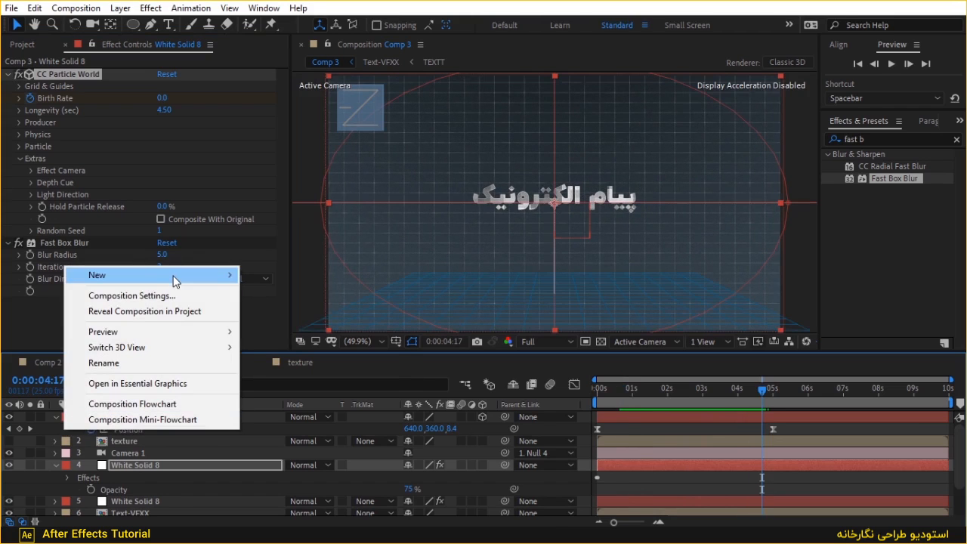
mouse_move(174, 277)
left_click(323, 392)
left_click_drag(144, 470, 152, 414)
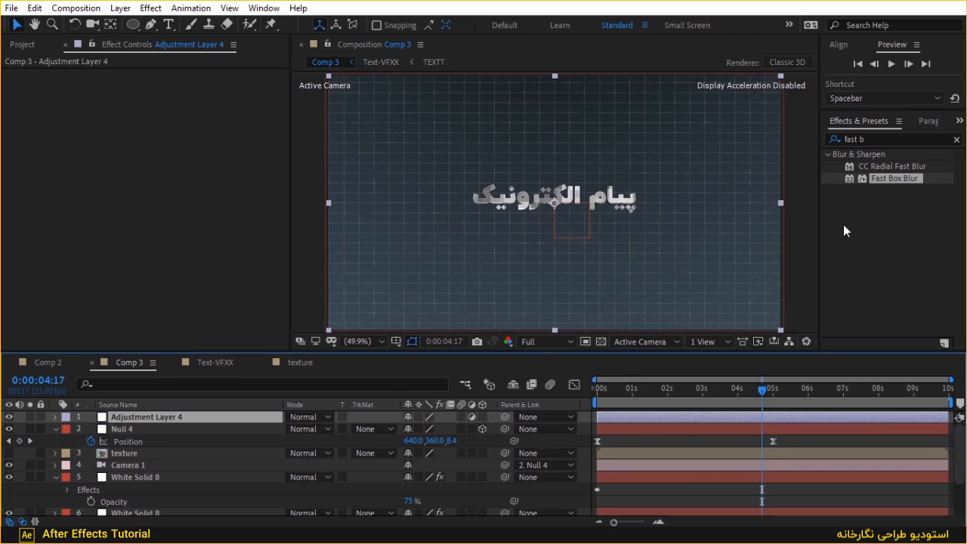
Find the Tint effect and apply it to the adjustment layer.
left_click(868, 139)
type("tint")
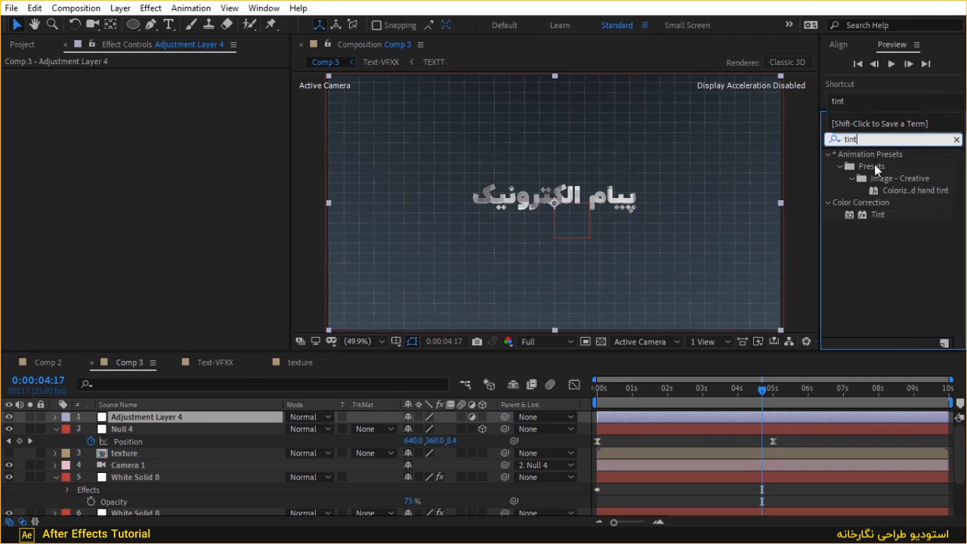
left_click_drag(869, 218, 130, 418)
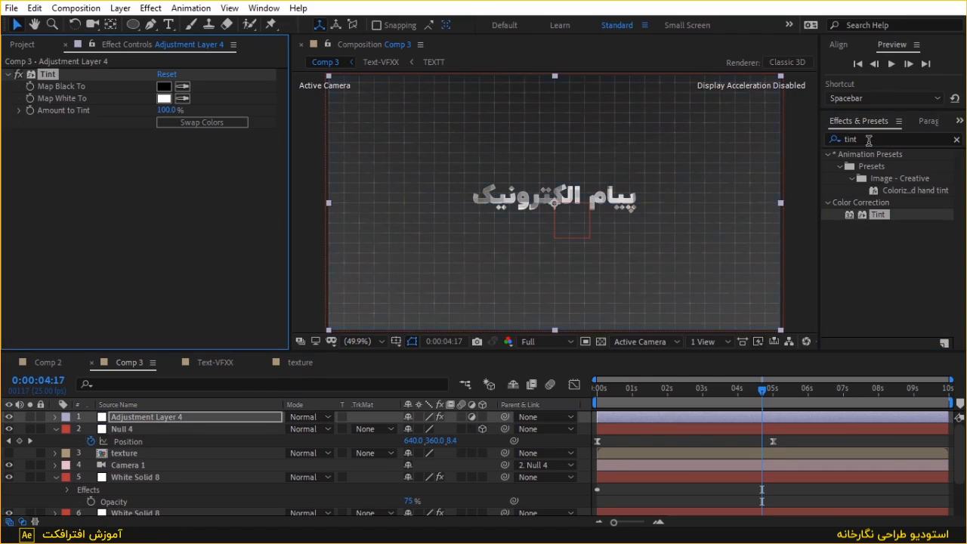
Add the Curves and Glow effects to the adjustment layer, below Tint.
type("curv")
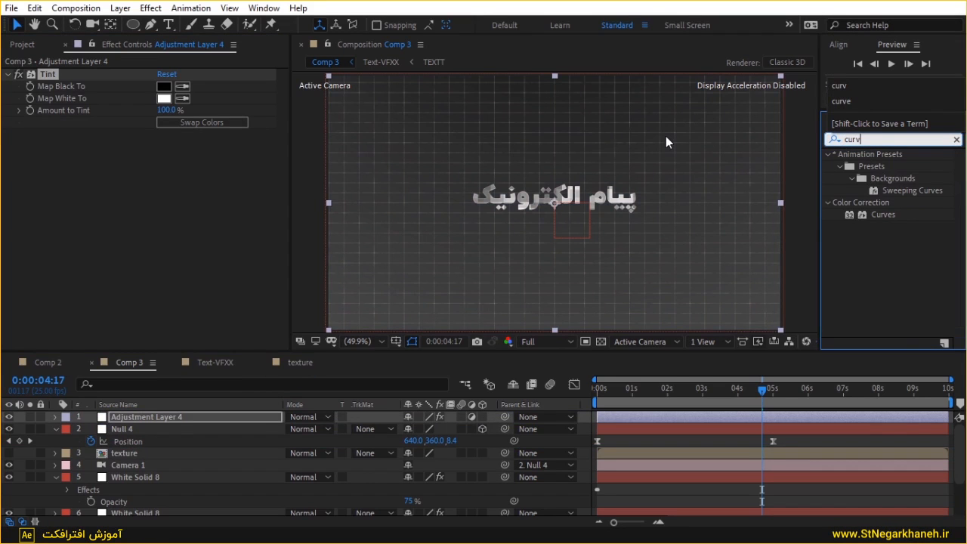
left_click_drag(883, 214, 95, 194)
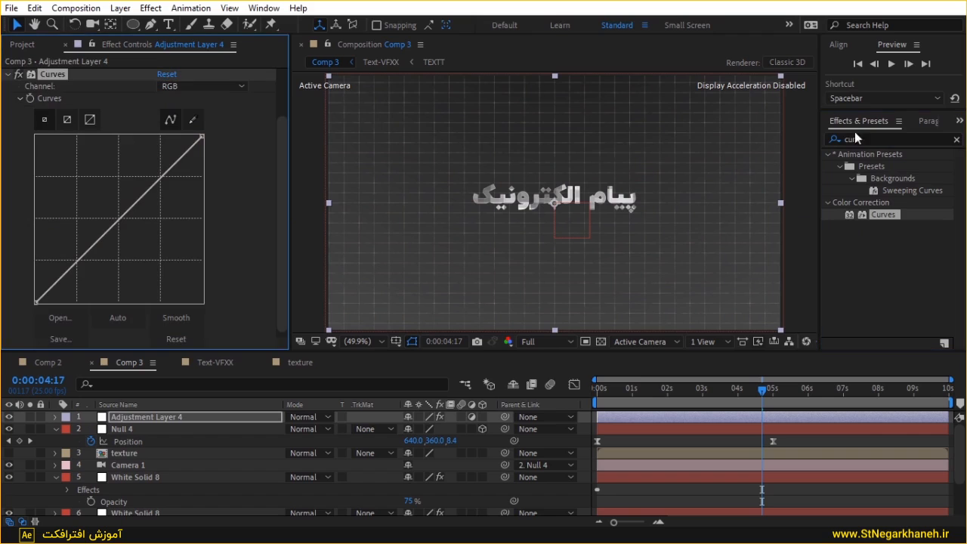
type("glow")
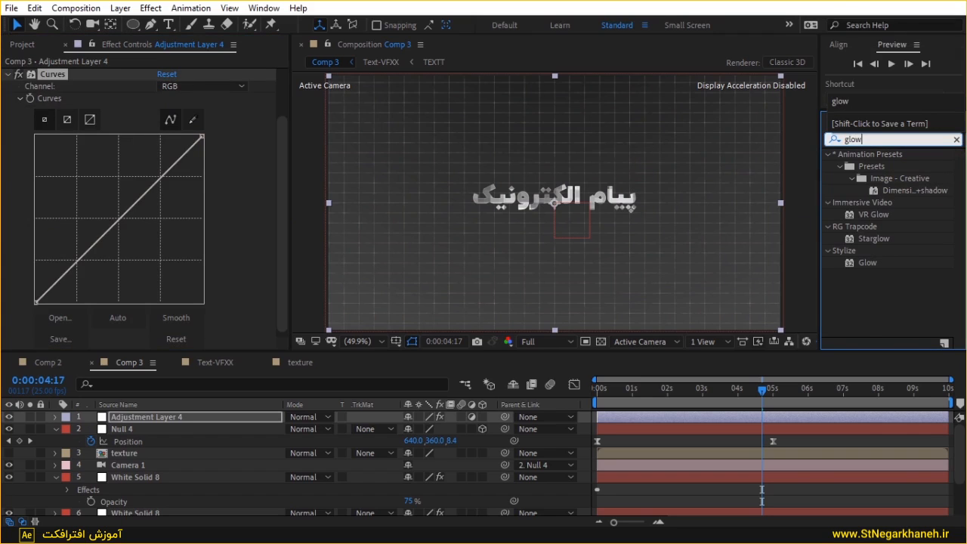
left_click_drag(870, 264, 97, 329)
Set the adjustment layer's Glow Intensity to 0.5 and Glow Radius to 50.
left_click(164, 194)
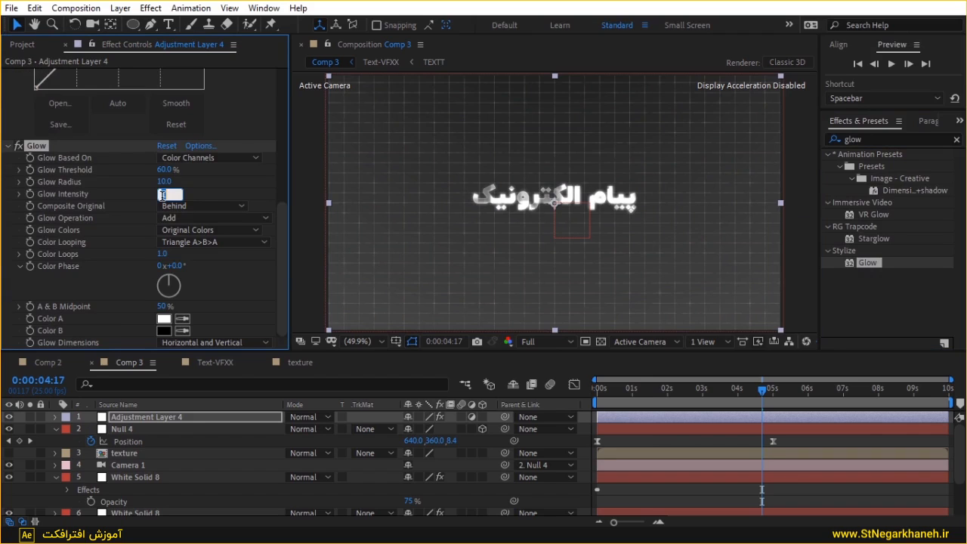
type("0.5")
key("Return")
left_click(164, 182)
type("50")
key("Return")
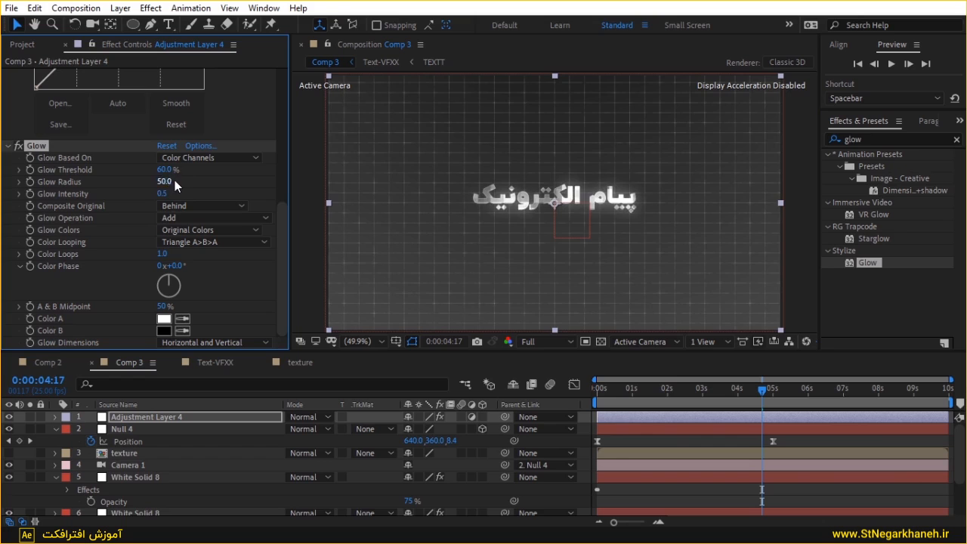
Flatten the Red channel curve of the adjustment layer's Curves effect by lowering its highlight end to zero.
scroll(283, 196, "down", 5)
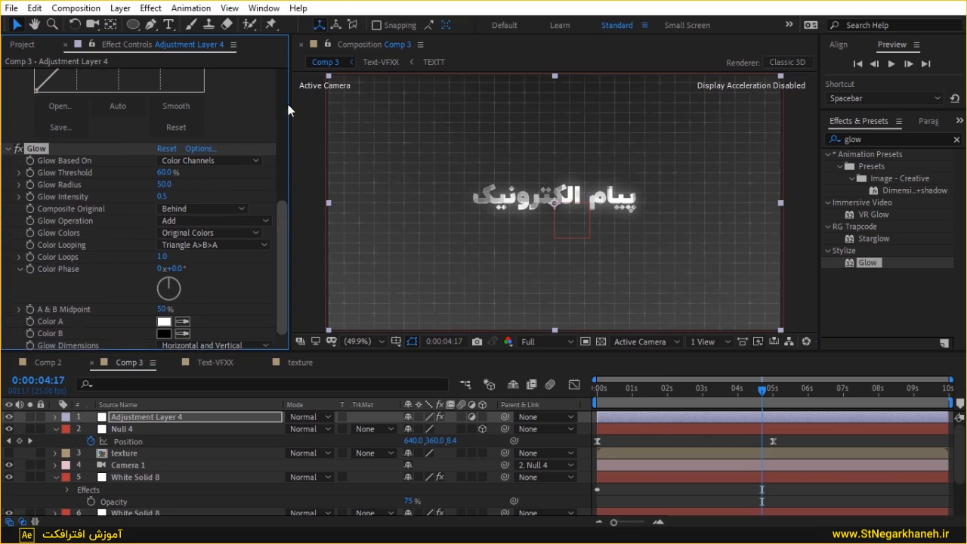
left_click(216, 148)
left_click(217, 178)
left_click_drag(202, 196, 202, 370)
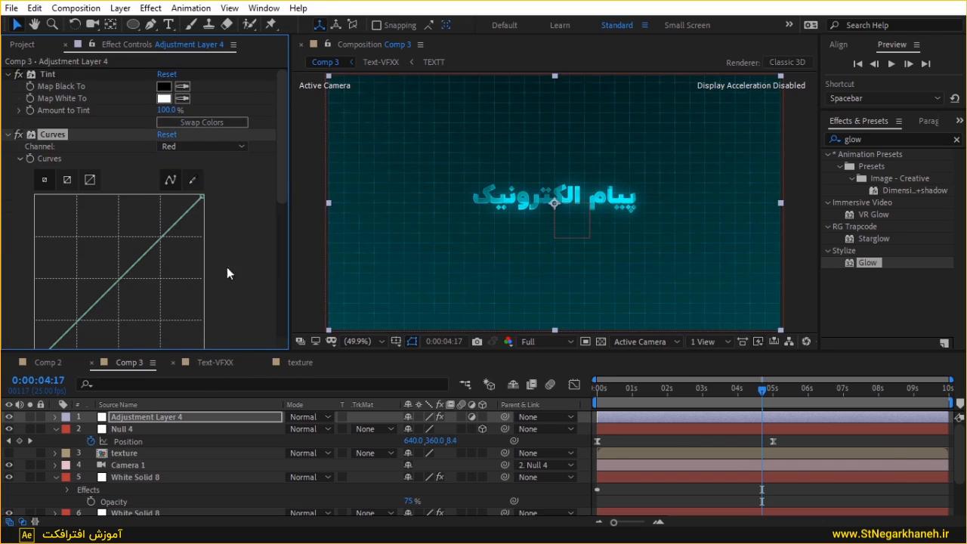
Raise the shadow end of the Blue channel in the adjustment layer's Curves effect to tint the dark areas blue.
left_click_drag(275, 173, 276, 215)
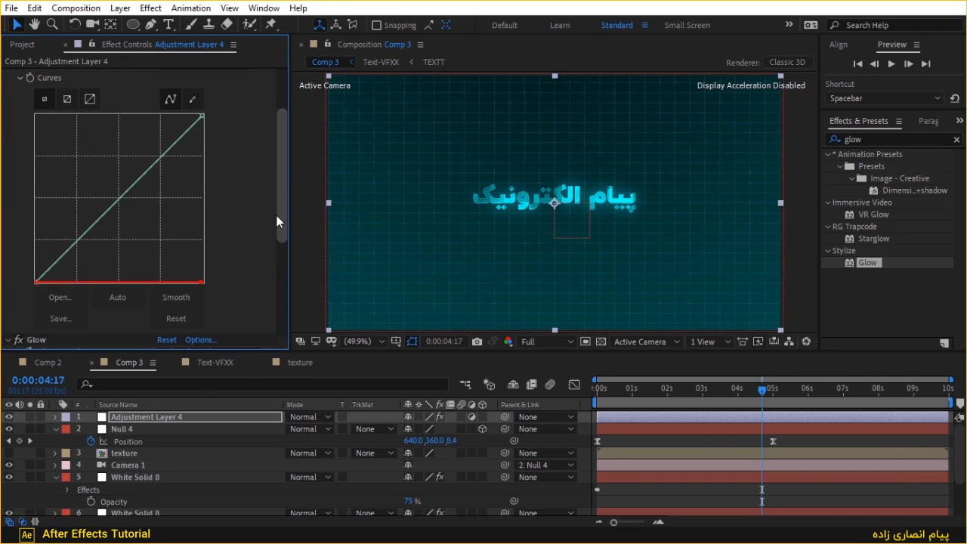
left_click_drag(284, 140, 285, 107)
left_click(205, 131)
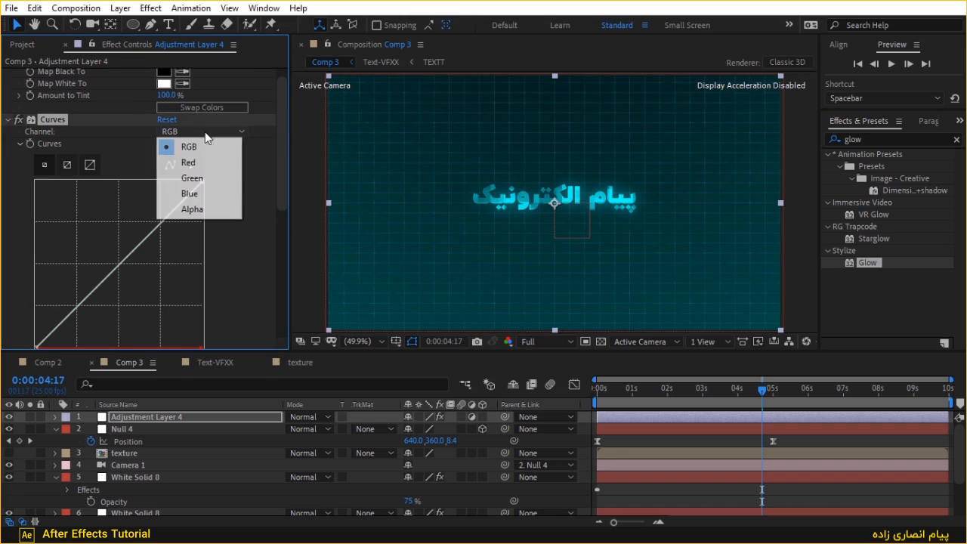
left_click(202, 193)
left_click_drag(278, 153, 289, 126)
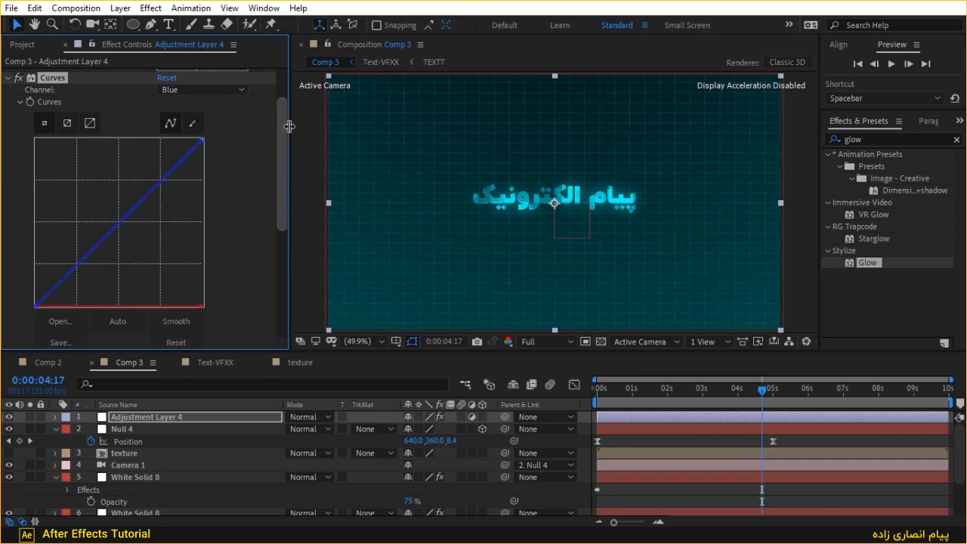
left_click_drag(200, 141, 226, 130)
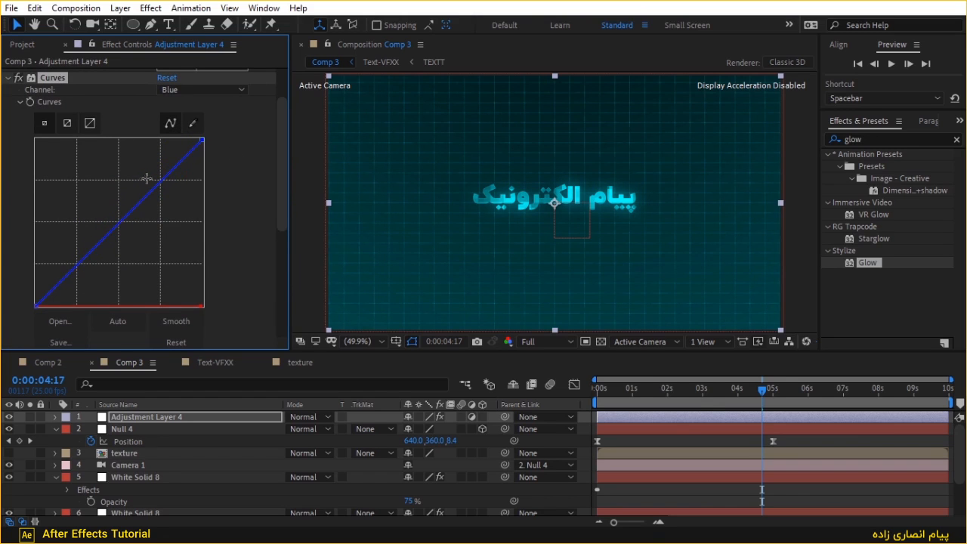
left_click_drag(38, 305, 26, 296)
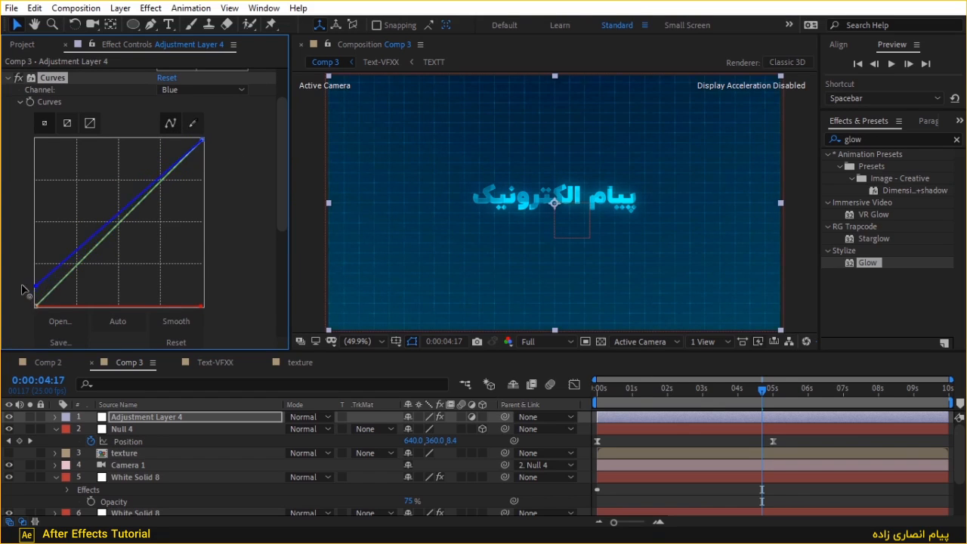
Preview the colour-graded composition from its first frame.
left_click_drag(666, 406, 536, 403)
key("space")
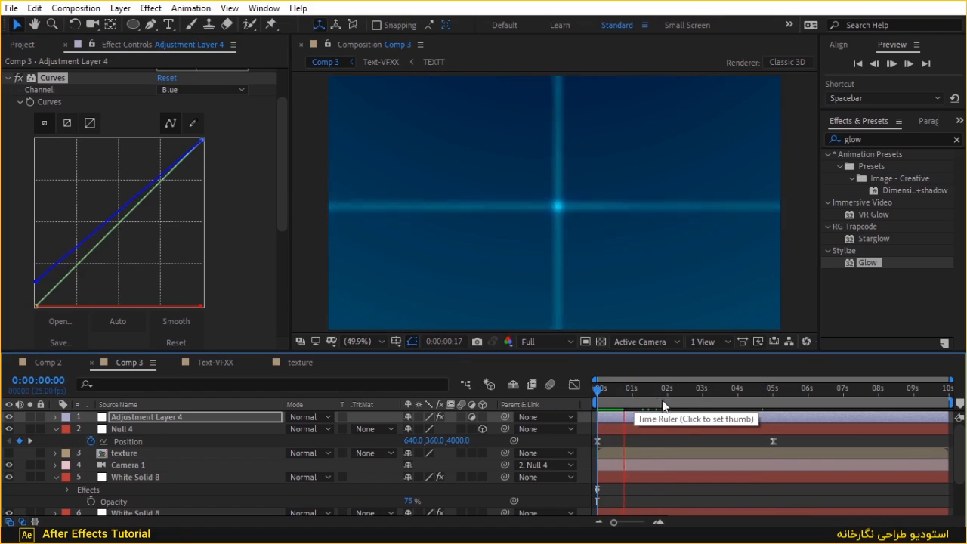
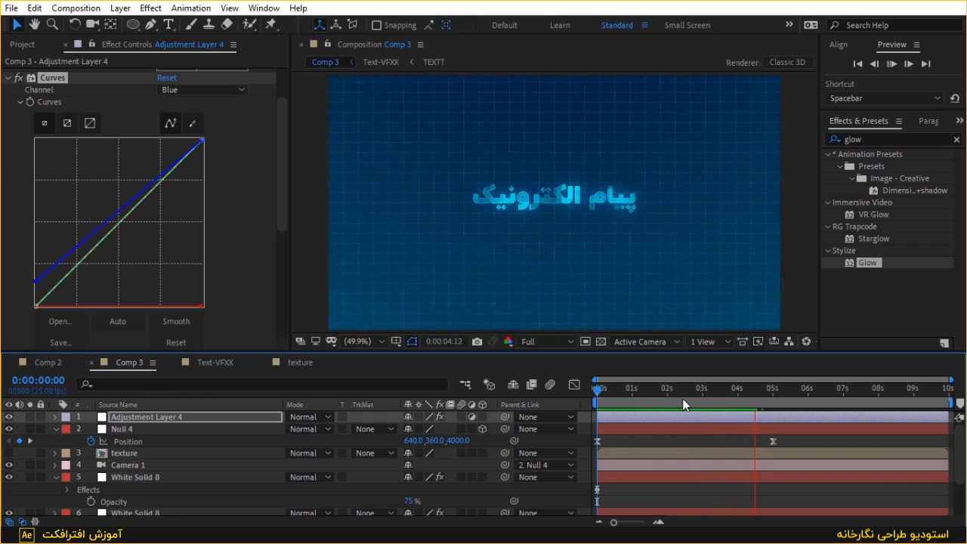
key("space")
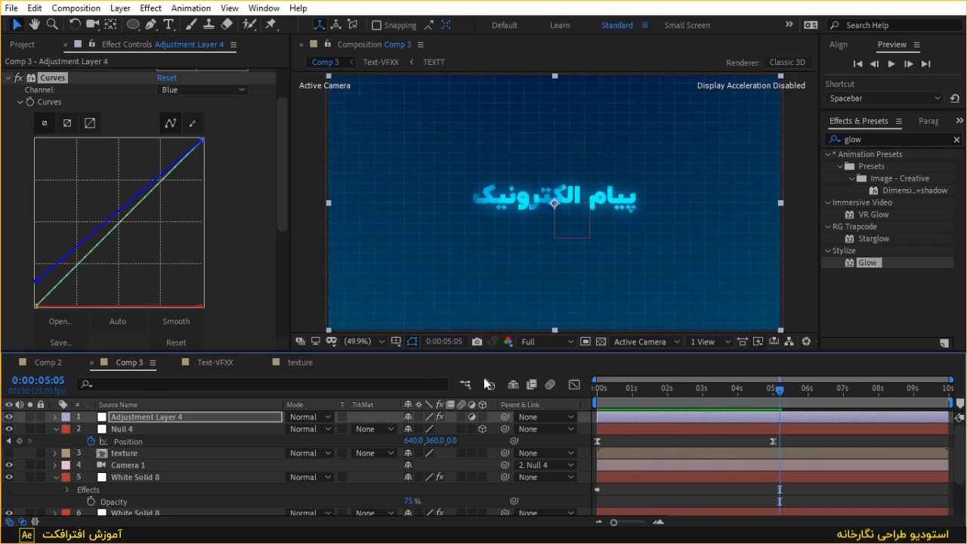
Move the start point of the bottommost White Solid 7's Gradient Ramp closer to the frame, to about 672, -376.
scroll(74, 441, "down", 2)
left_click(144, 508)
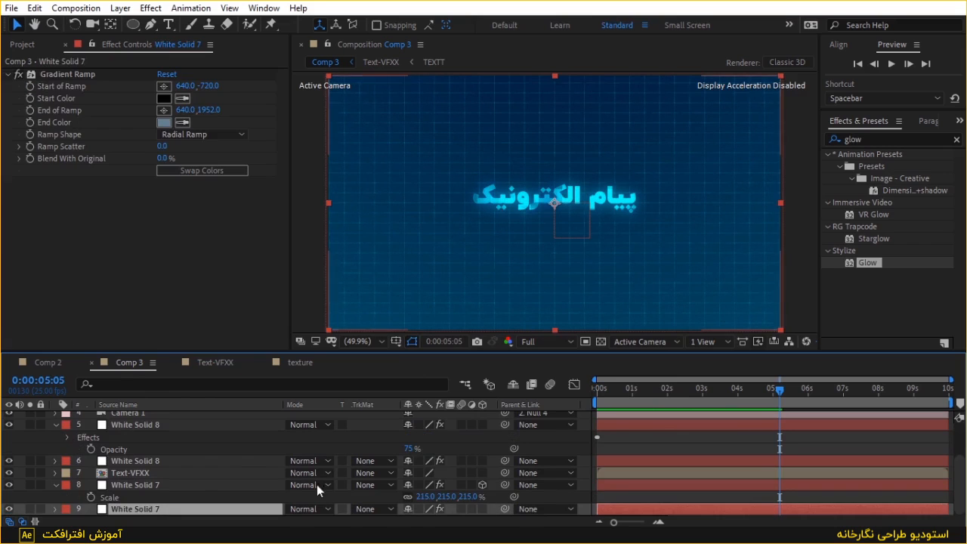
key("comma")
key("comma")
key("comma")
key("comma")
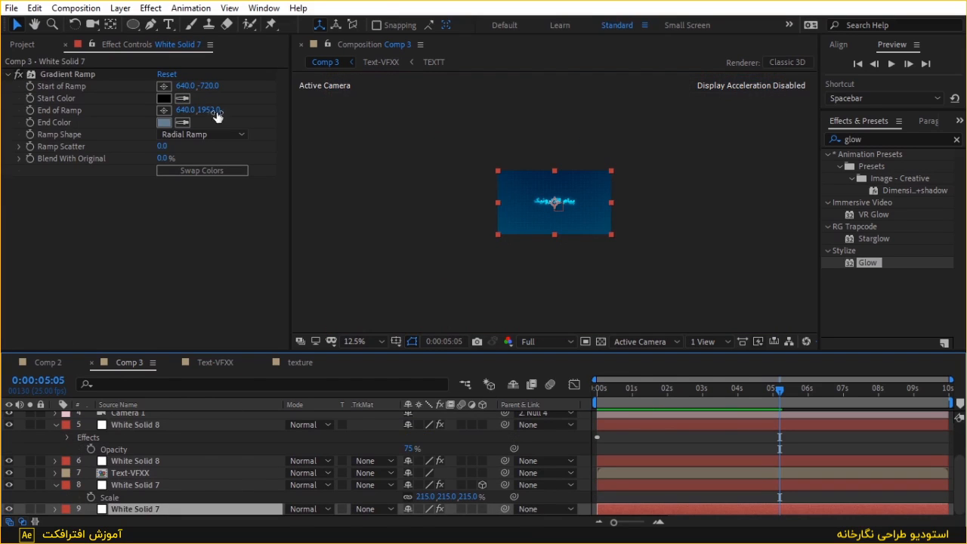
left_click(61, 74)
left_click_drag(557, 105, 560, 132)
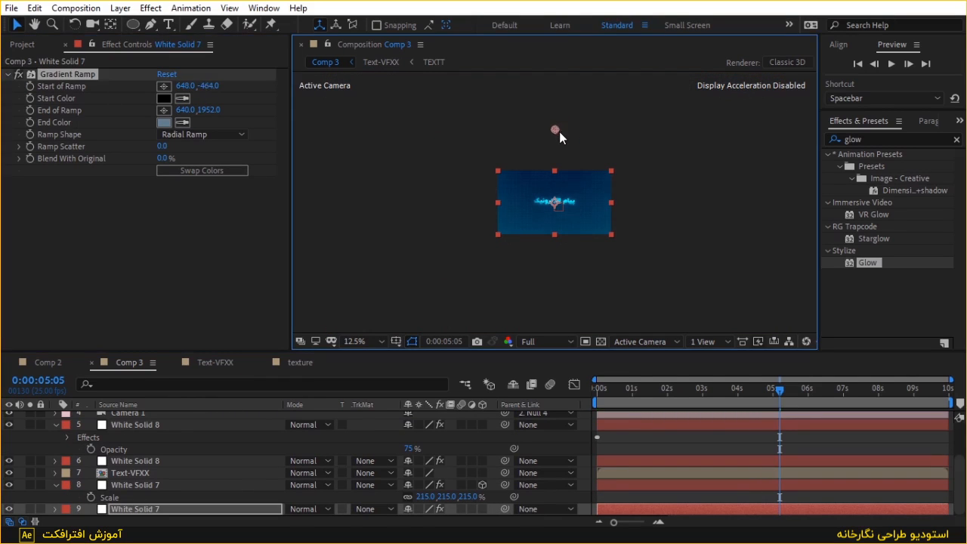
key("comma")
key("comma")
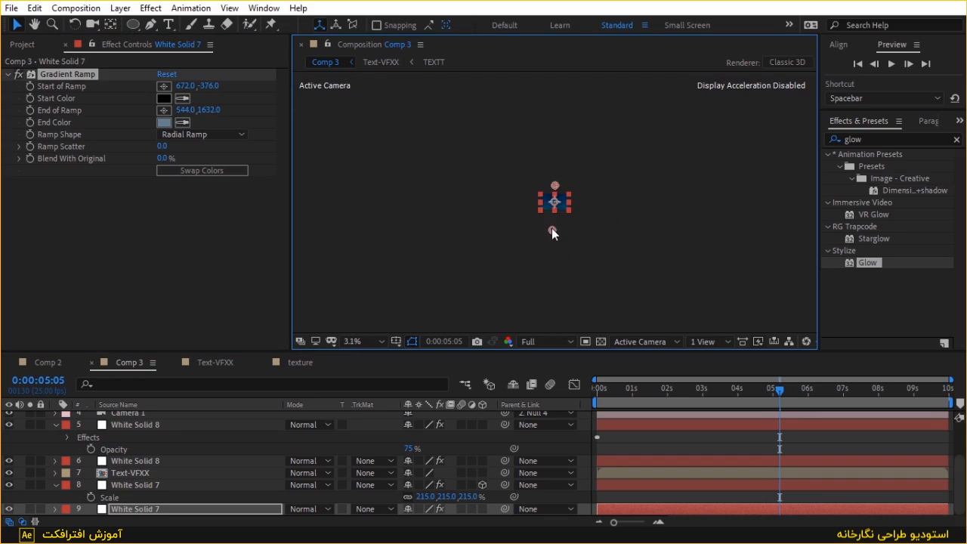
Try moving the Gradient Ramp's end point closer to the frame, to about 640, 1328.
key("period")
key("period")
left_click_drag(555, 312, 556, 274)
key("ctrl+z")
key("comma")
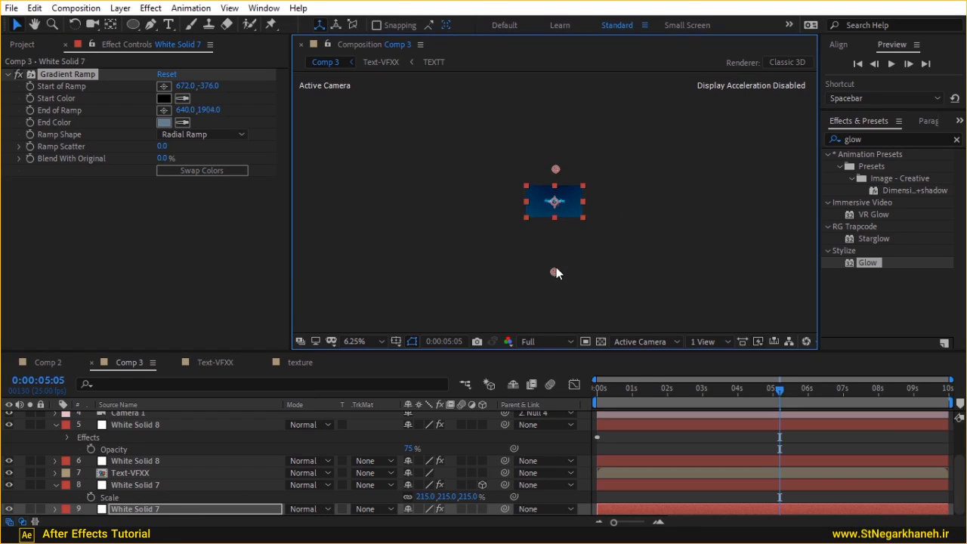
left_click_drag(555, 247, 555, 242)
key("period")
key("period")
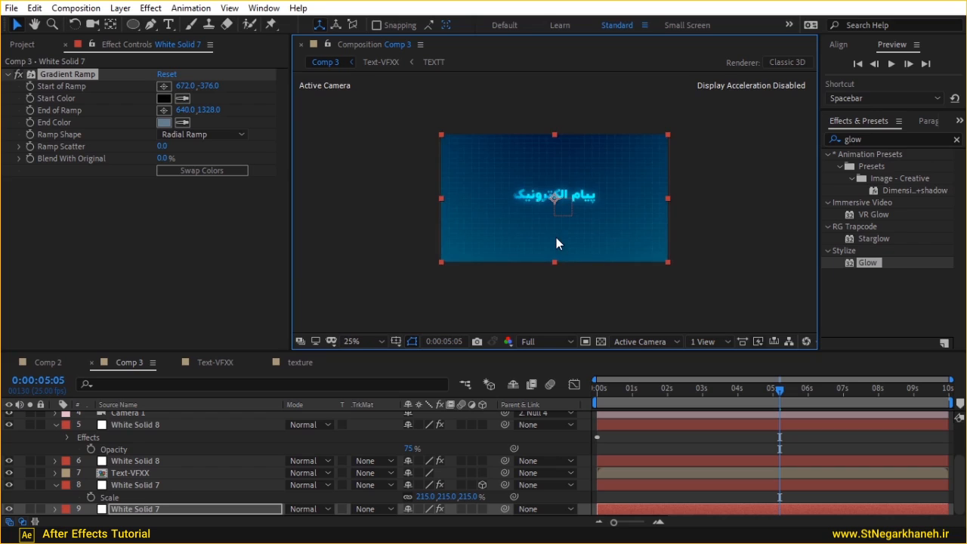
Reposition the Gradient Ramp's start point to about 672, -504 and its end point to about 640, 2216.
key("comma")
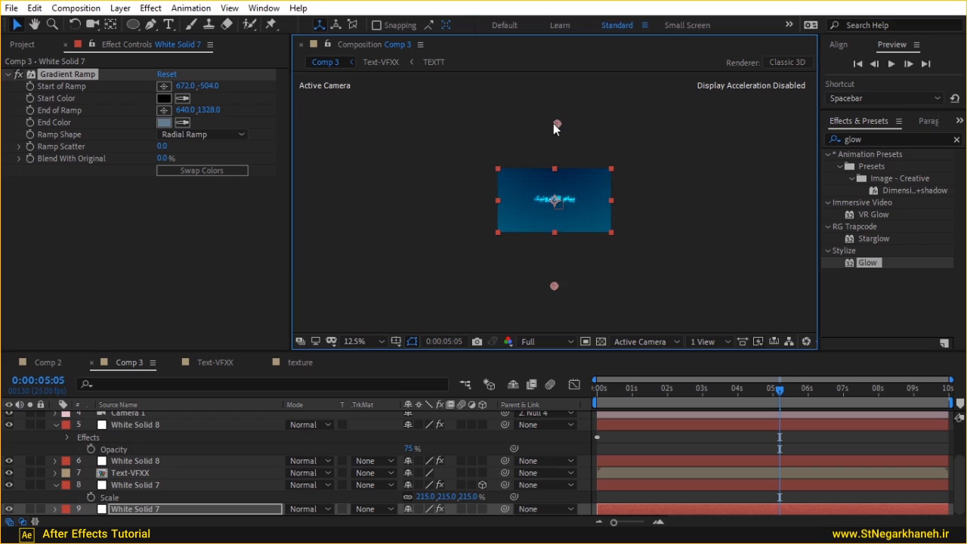
mouse_move(561, 357)
left_mouse_down()
mouse_move(565, 378)
mouse_move(562, 366)
left_mouse_up()
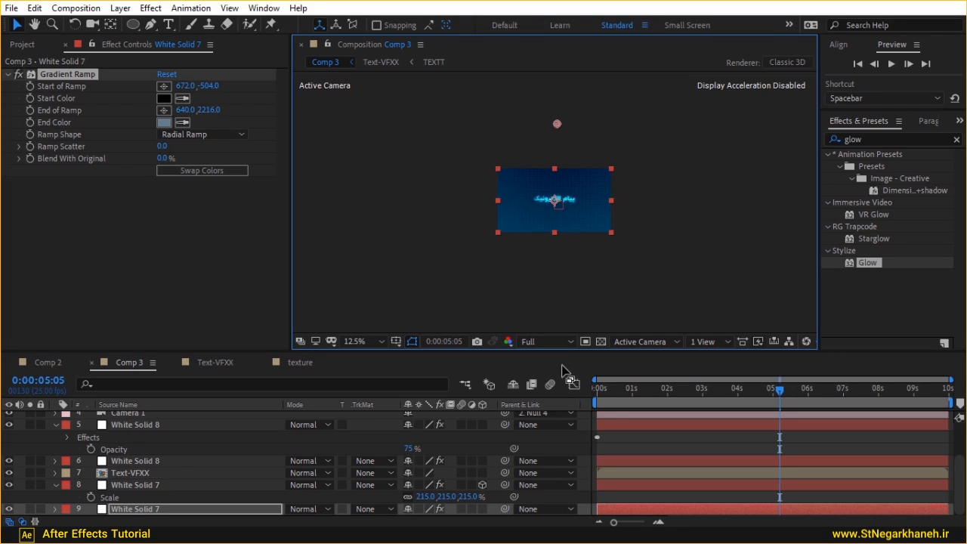
scroll(567, 228, "up", 4)
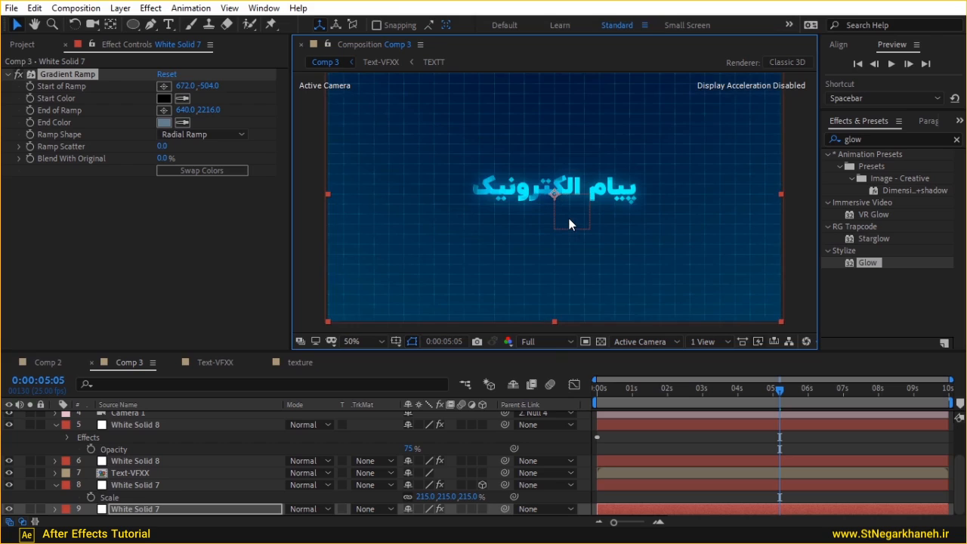
Preview the animation from the beginning with the adjusted background gradient.
left_click(591, 401)
key("space")
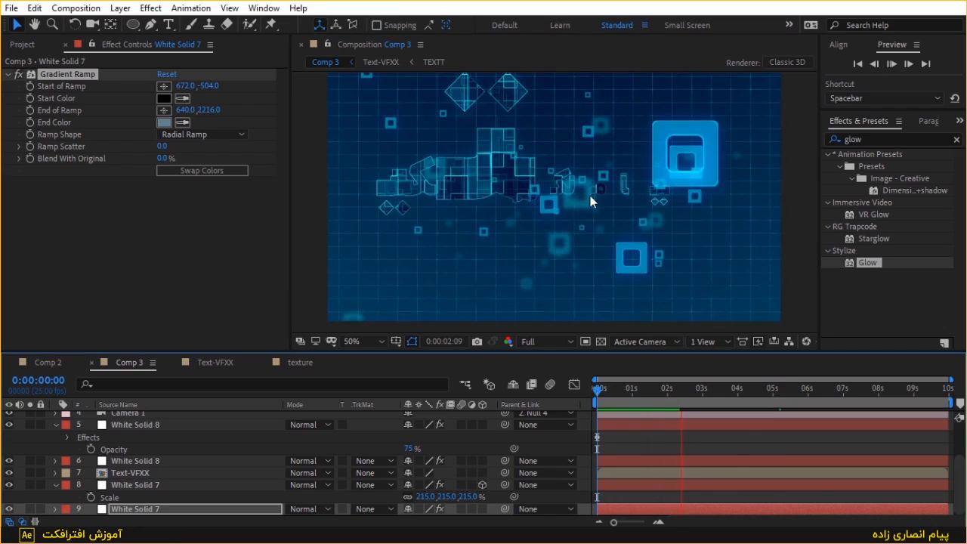
key("space")
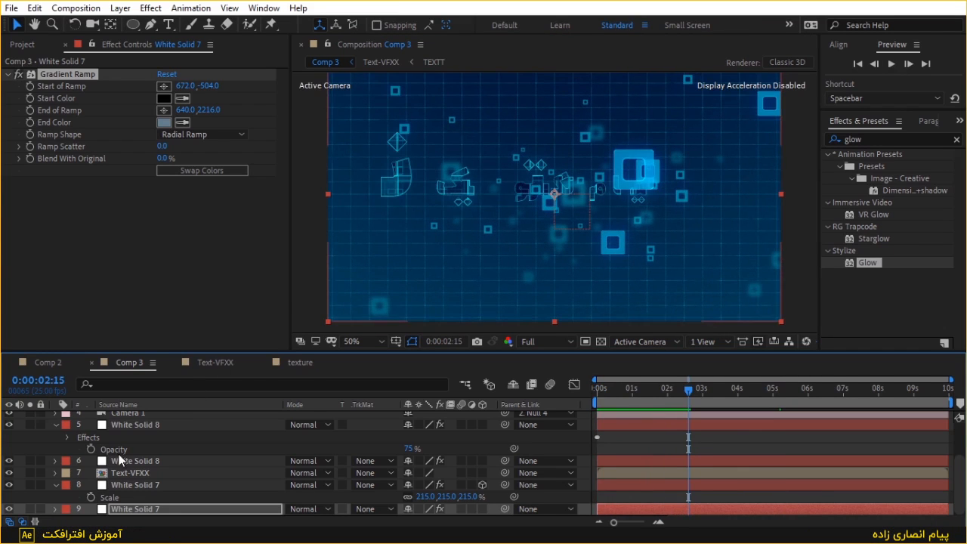
Copy the Glow effect from the adjustment layer onto the lower White Solid 8 particle layer.
scroll(118, 438, "up", 3)
left_click(117, 419)
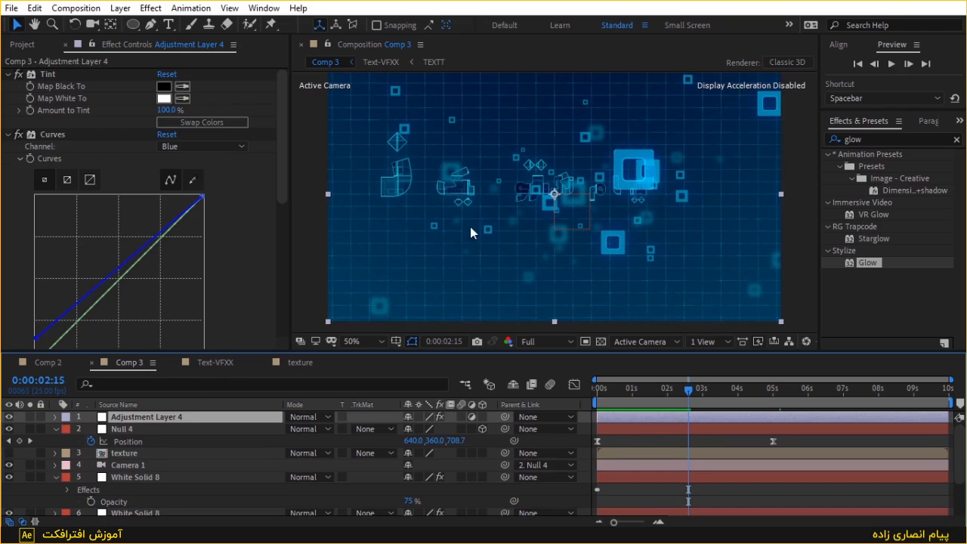
left_click(7, 133)
left_click(9, 74)
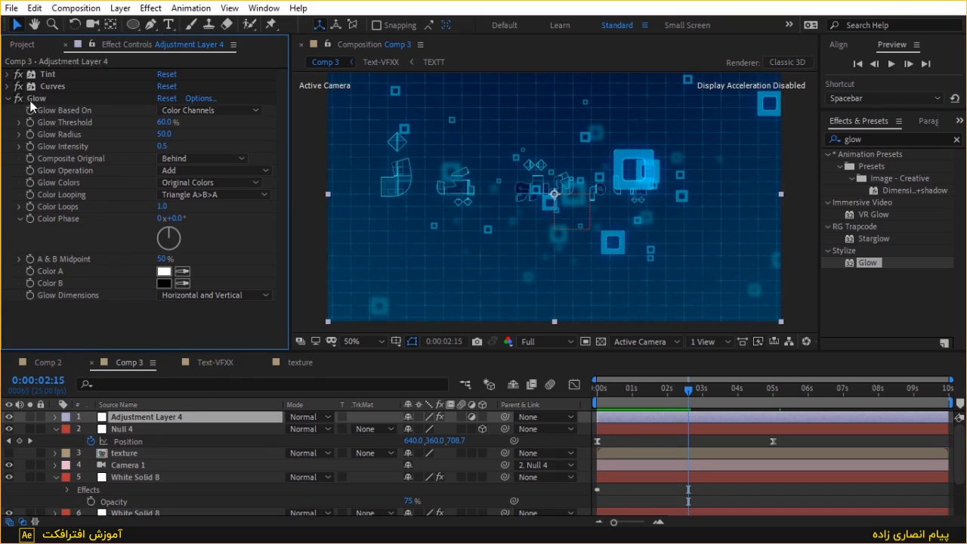
left_click(30, 101)
left_click(133, 477)
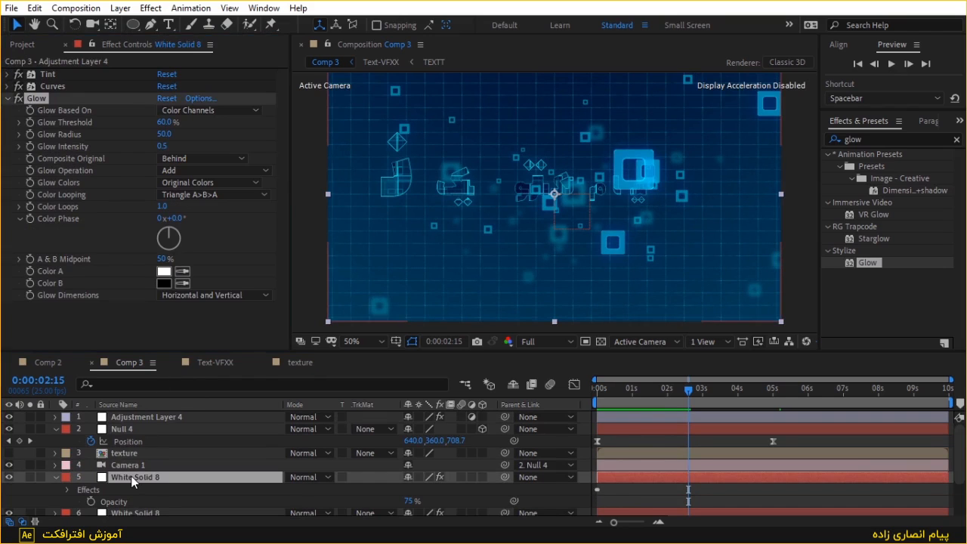
left_click(157, 511)
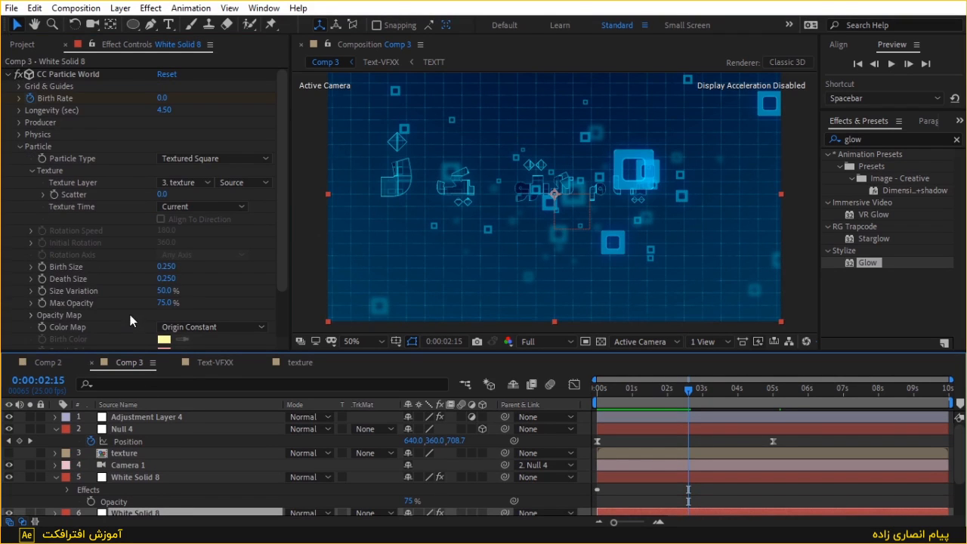
left_click(9, 74)
key("ctrl+alt+shift+e")
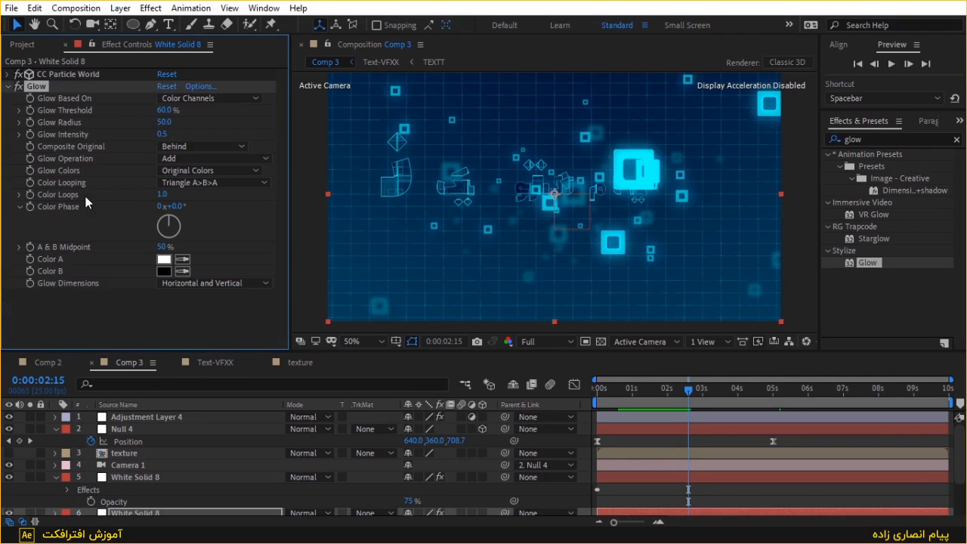
Set the Glow Intensity to 0.3 and the Glow Radius to 10 on the lower White Solid 8.
left_click(166, 133)
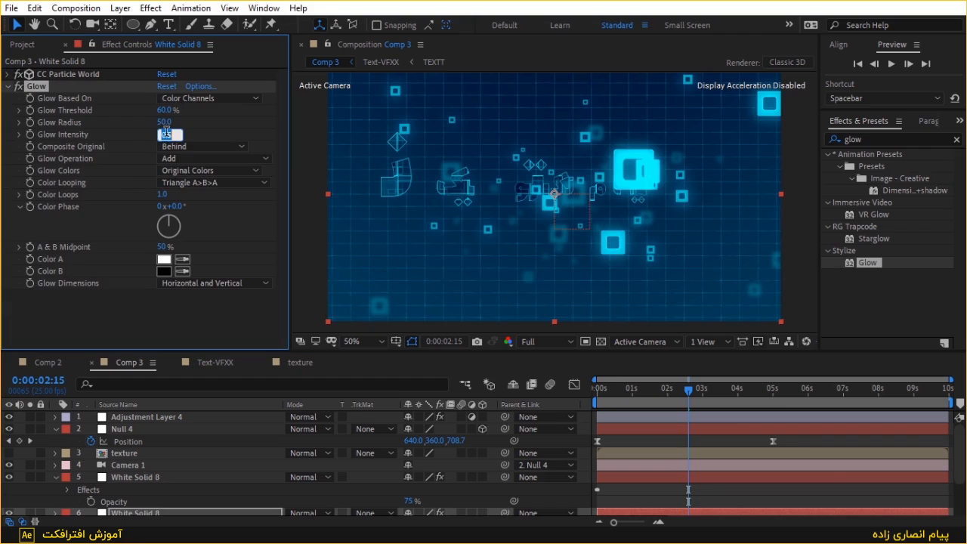
type("0.3")
left_click(164, 121)
type("50")
key("Return")
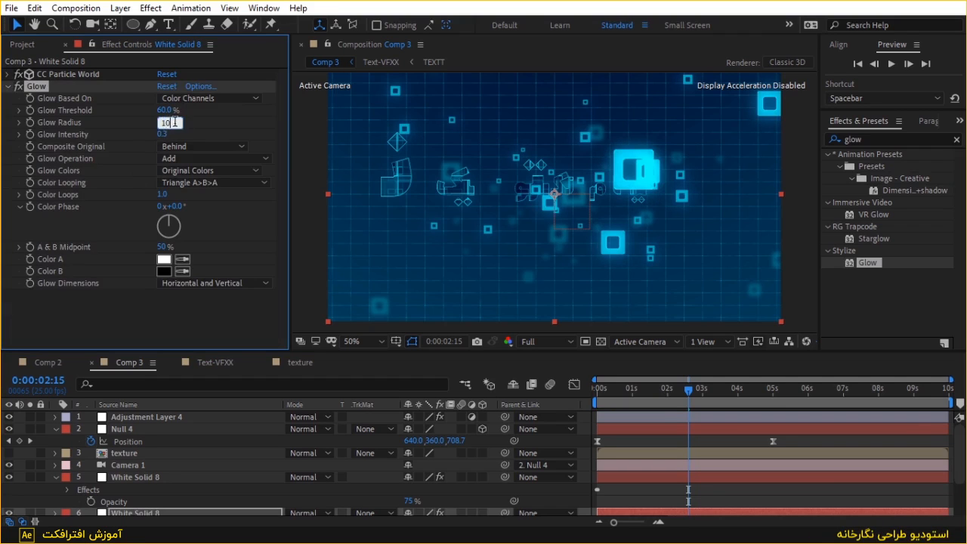
Try a Glow Threshold of 80% on the particle layer and set it back to 60%.
left_click_drag(164, 111, 268, 111)
left_click(167, 111)
type("80")
key("Return")
left_click(165, 110)
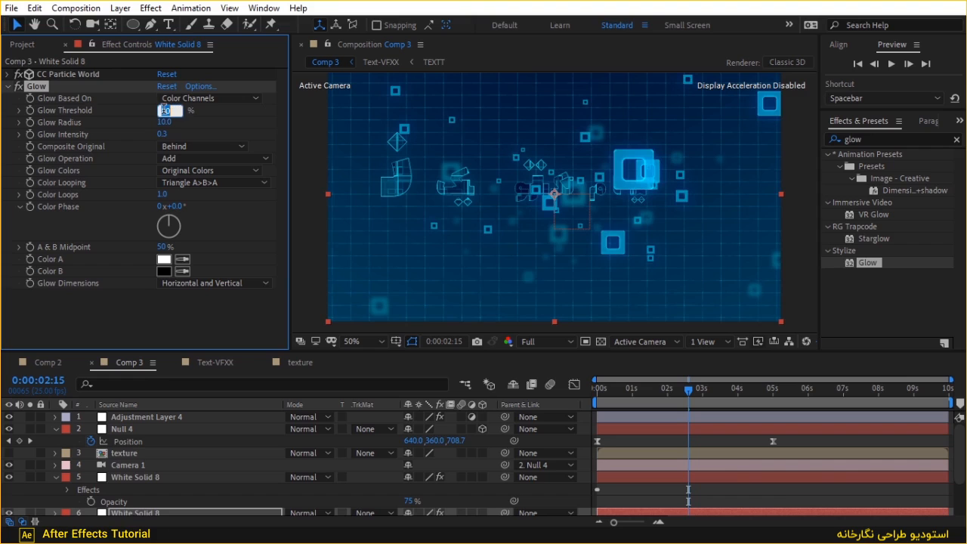
key("BackSpace")
type("60")
key("Return")
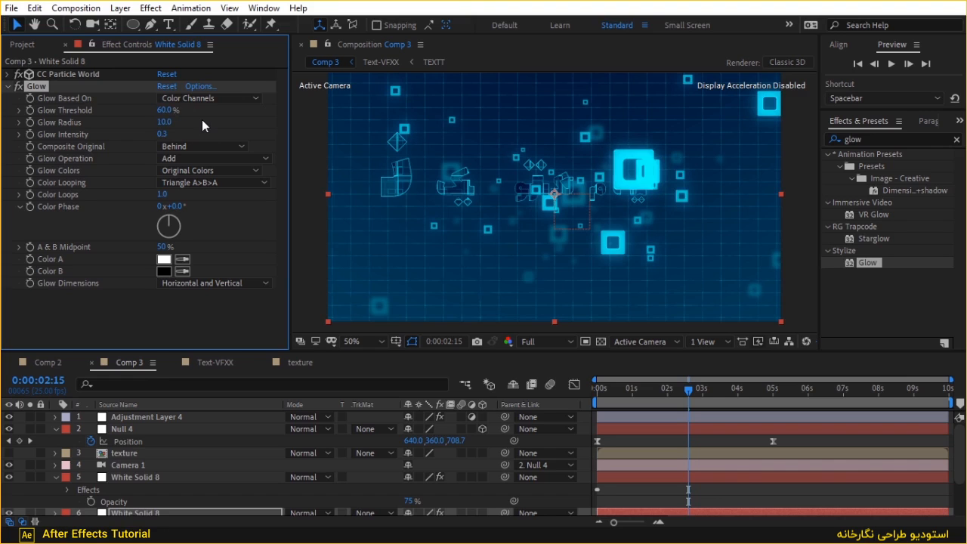
Try a Glow Threshold of 70% on the lower White Solid 8 and set it back to 60%.
left_click(164, 110)
type("70")
key("Return")
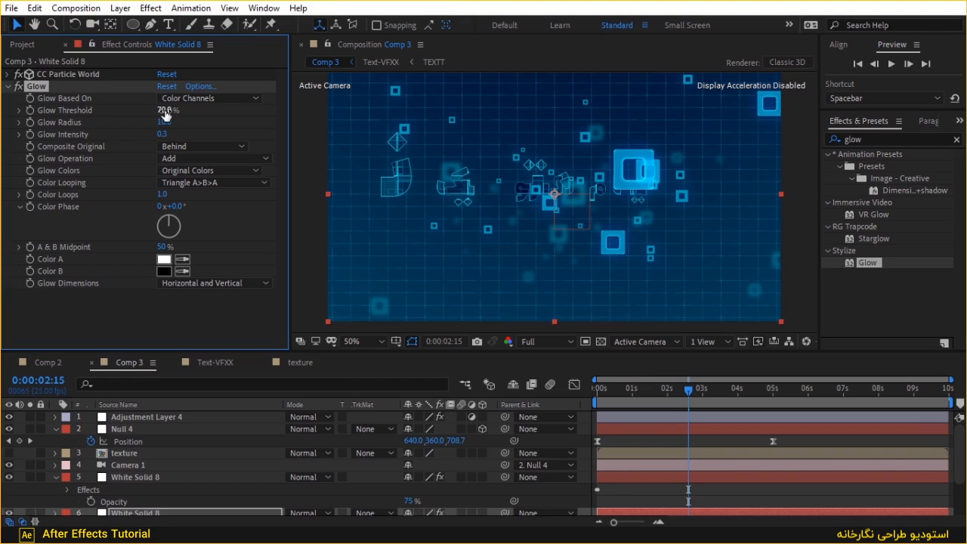
left_click(165, 111)
double_click(166, 110)
type("60")
key("Return")
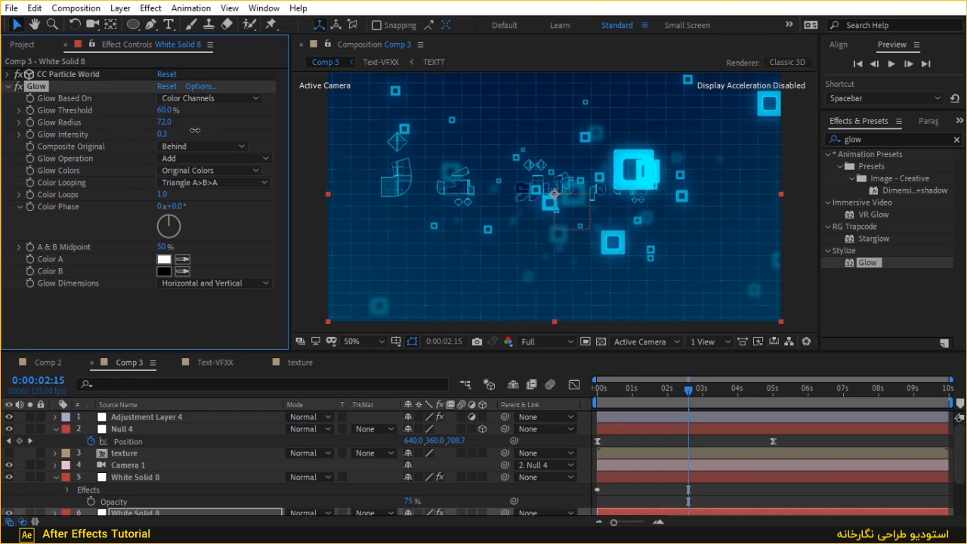
Set the lower White Solid 8's Glow Intensity to 1.0, Glow Radius to 10 and Glow Threshold to 80%.
left_click_drag(160, 133, 165, 127)
left_click(165, 121)
type("01")
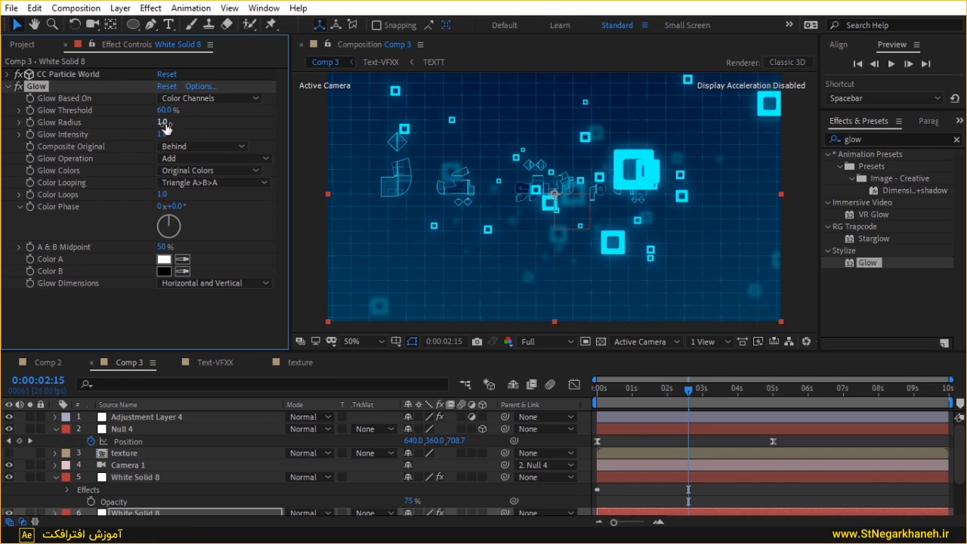
left_click(166, 122)
type("10")
left_click(164, 109)
type("80")
key("Return")
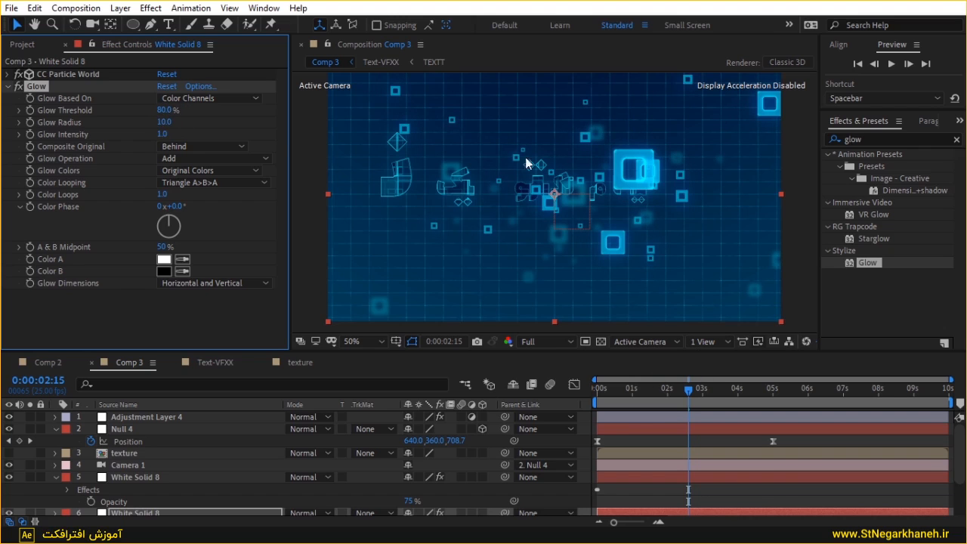
Preview the animation from about one second and compare the particles with their Glow effect off and on.
left_click(635, 388)
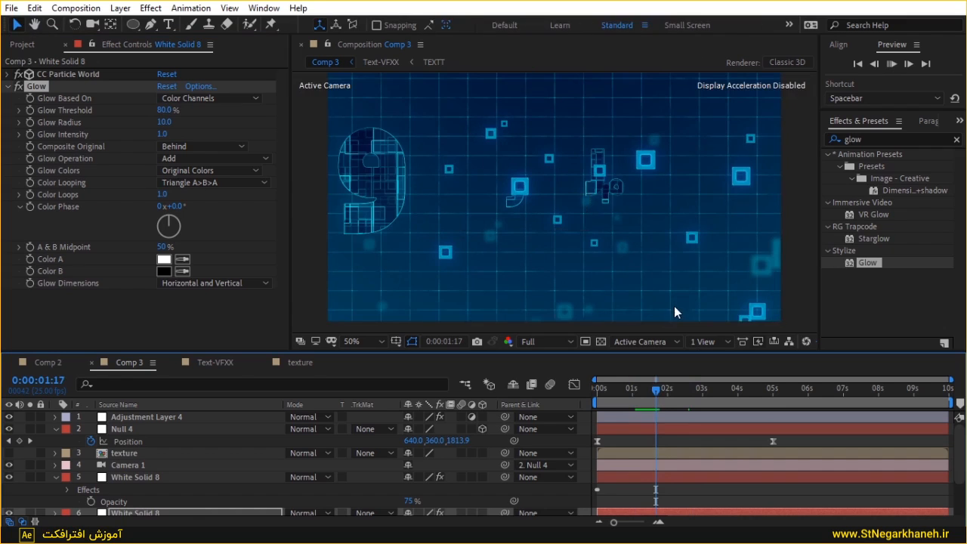
key("space")
key("space")
left_click(18, 85)
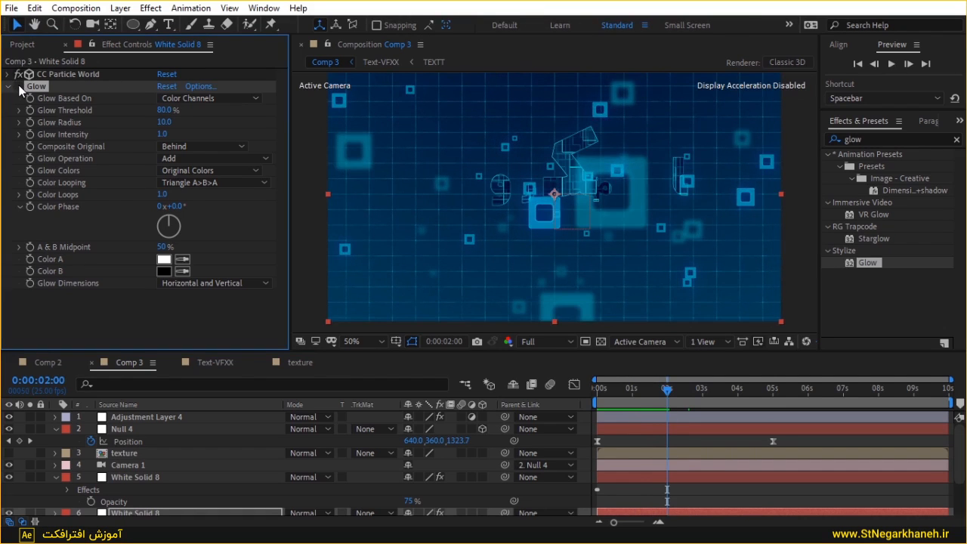
key("space")
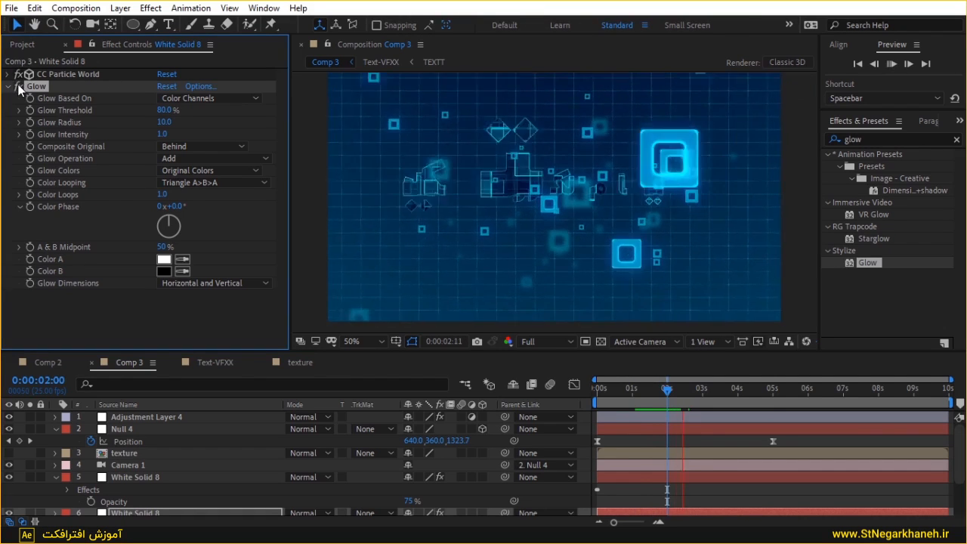
key("space")
left_click(168, 122)
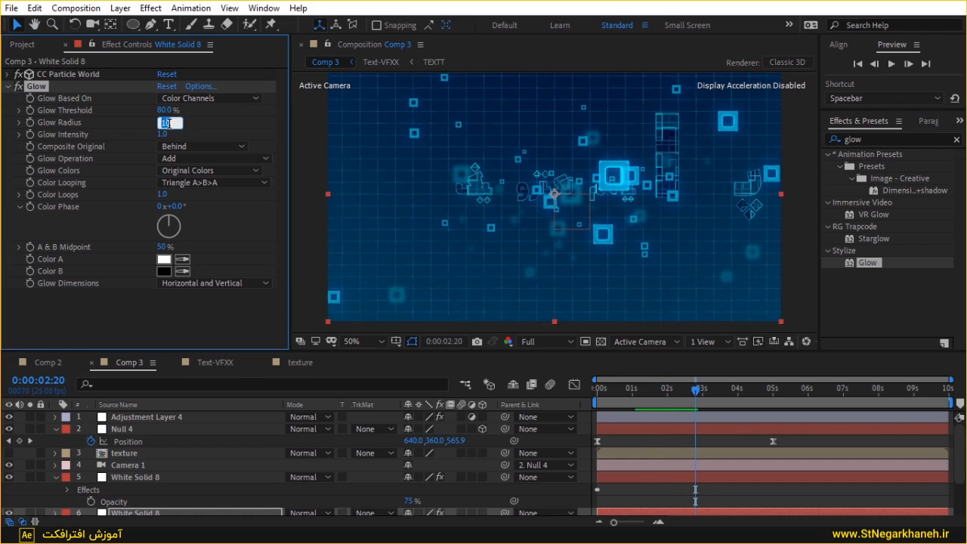
left_click(217, 124)
key("space")
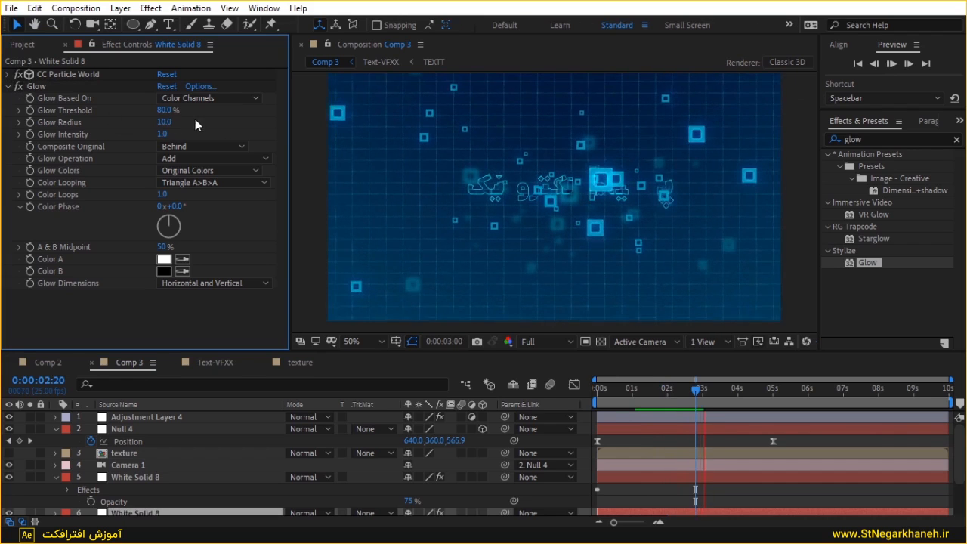
Try Glow Thresholds of 75% and 60% on the particle layer, return it to 80% and preview the result.
left_click(168, 110)
type("75")
key("Return")
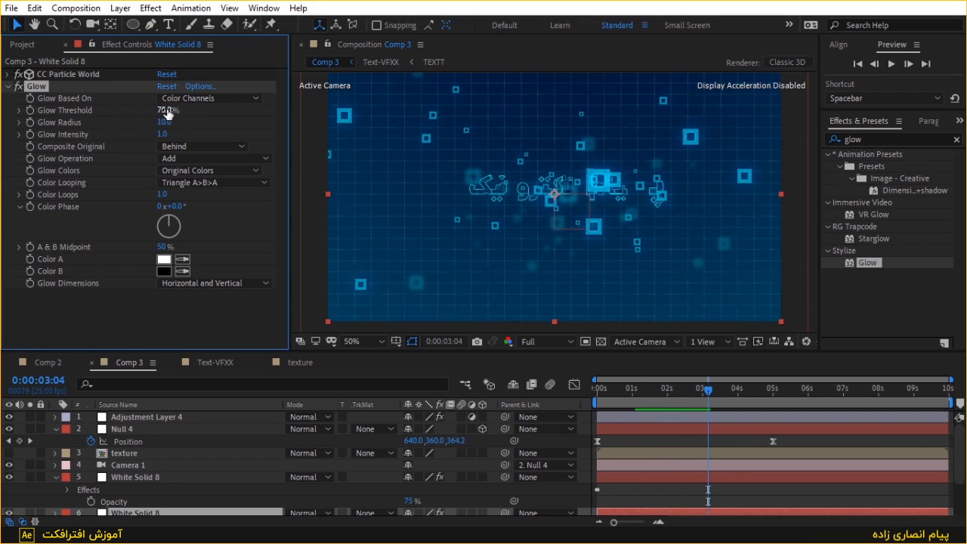
left_click(168, 110)
type("60")
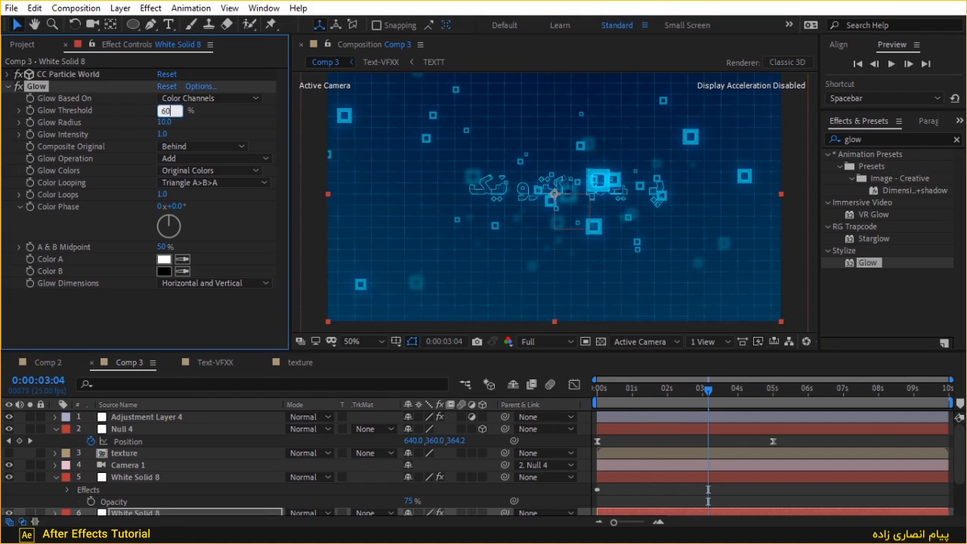
key("Return")
left_click(167, 110)
type("8")
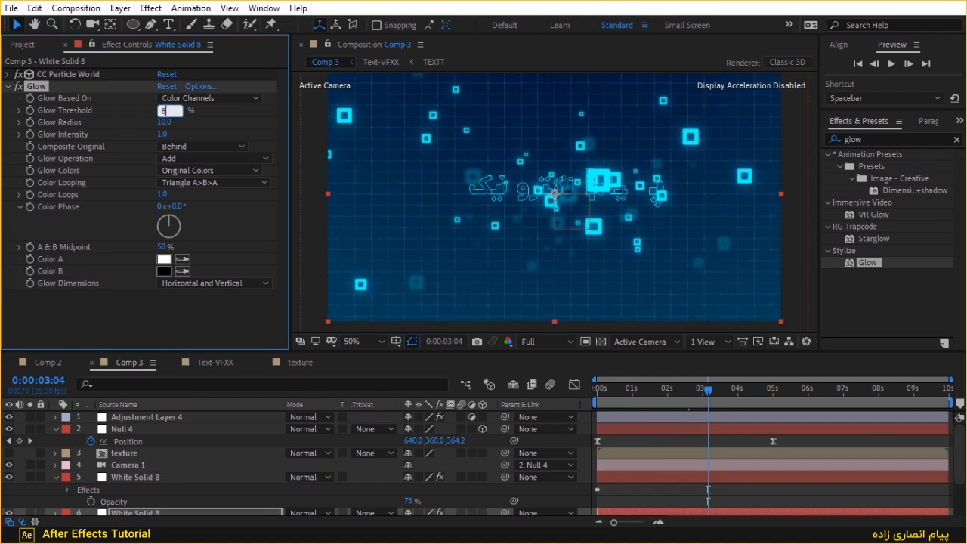
type("0")
key("Return")
key("space")
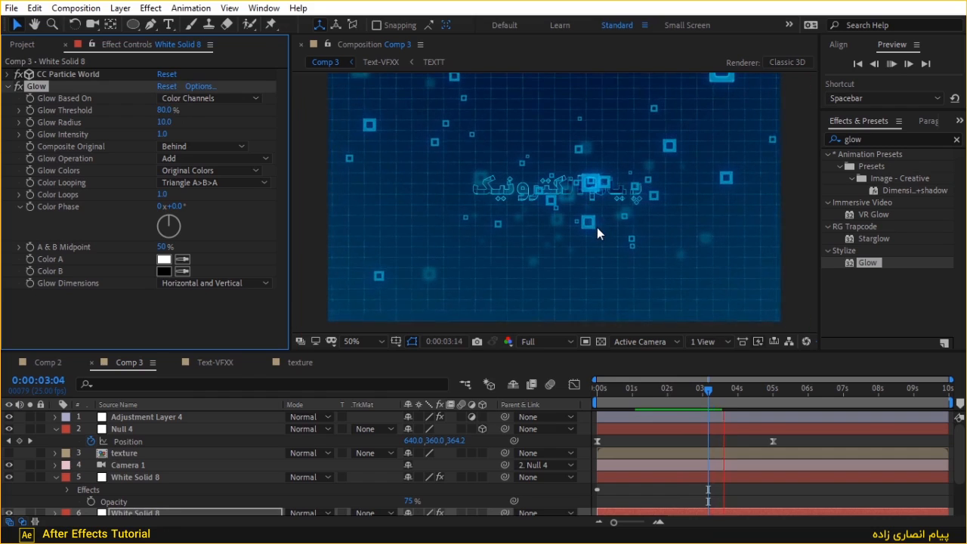
key("space")
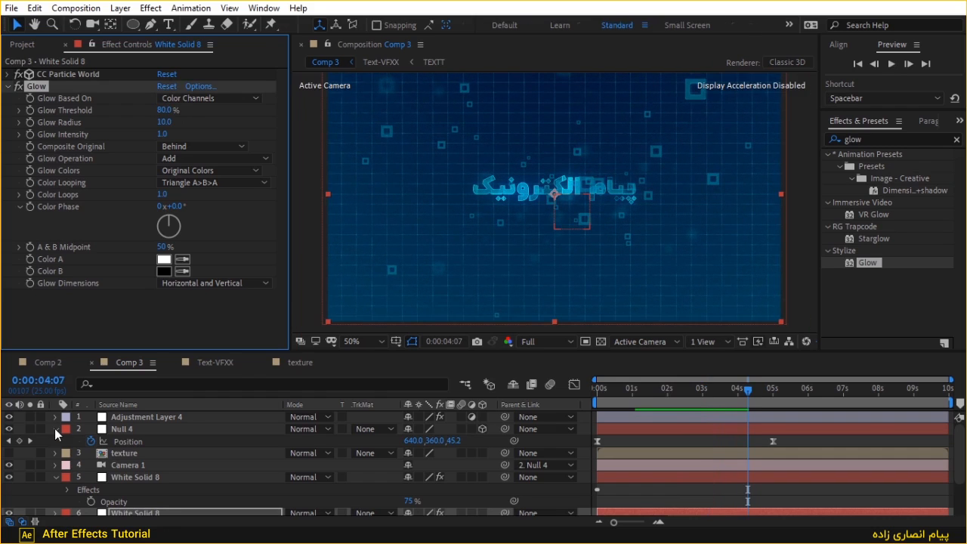
Create a new 1280 × 720 px solid coloured black (000000) at the top of Comp 3.
right_click(51, 441)
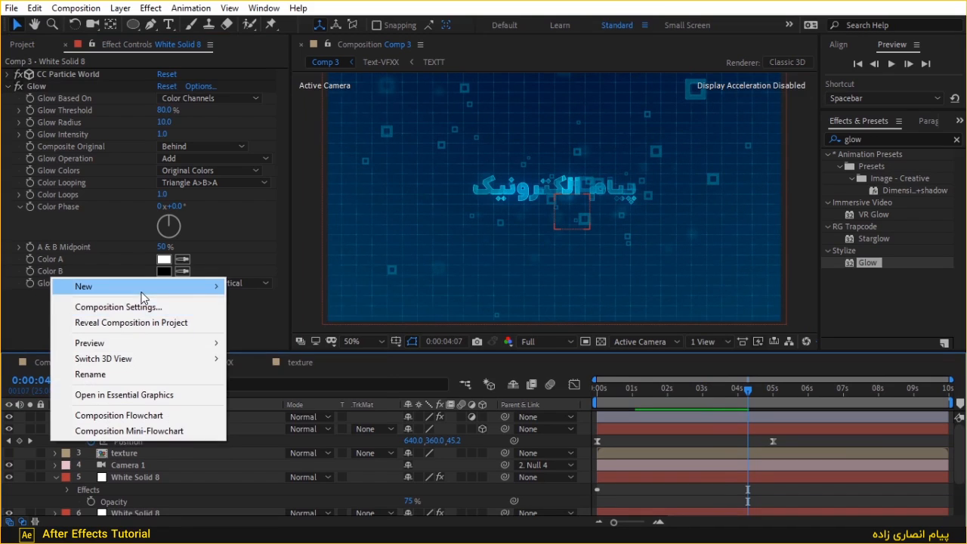
mouse_move(144, 287)
left_click(317, 322)
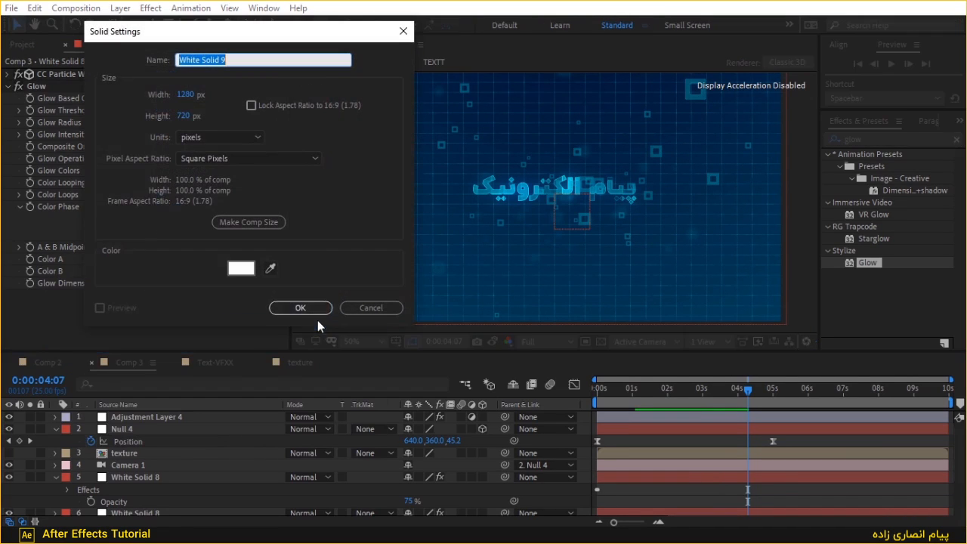
left_click(249, 270)
type("000000")
left_click(373, 280)
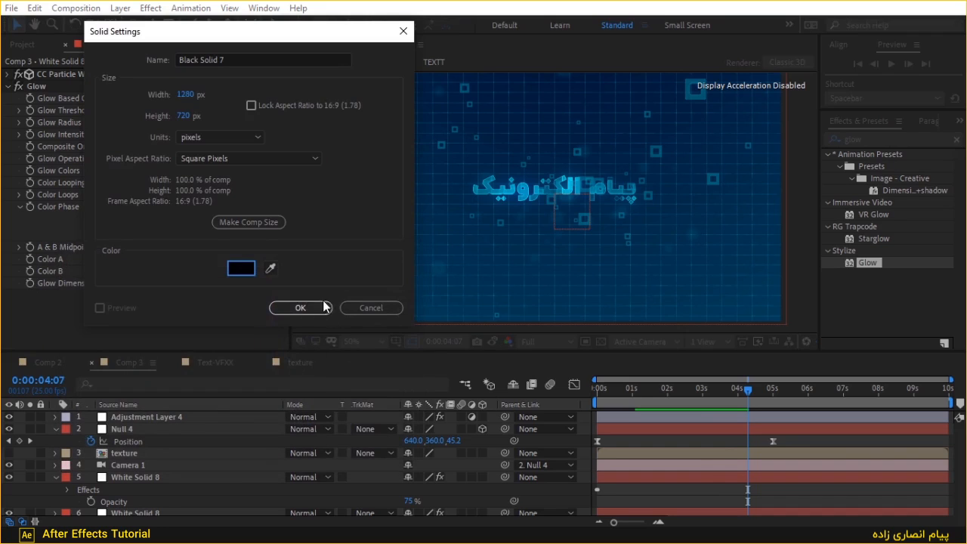
left_click(325, 306)
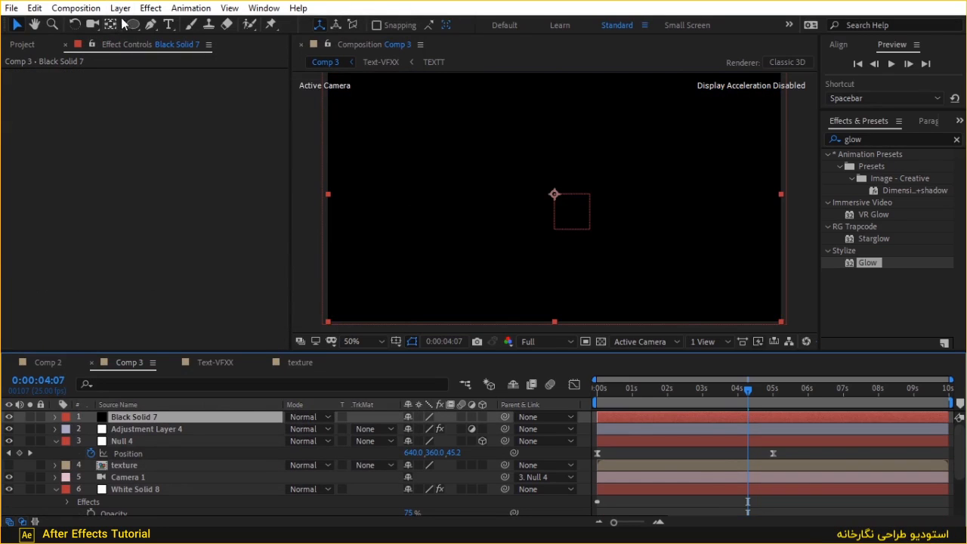
Add a full-frame elliptical mask to the black solid, set to Subtract with a Mask Feather of 250 pixels.
double_click(131, 24)
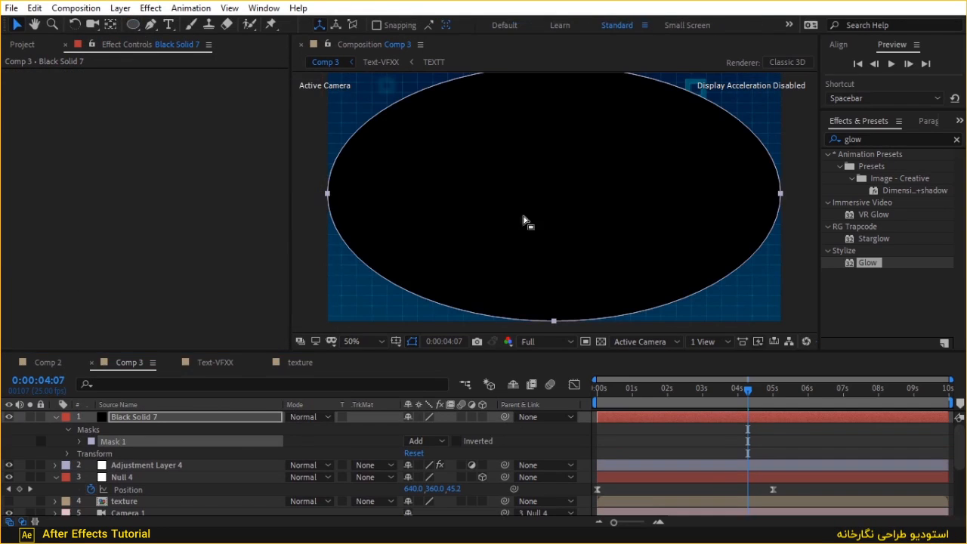
left_click(426, 440)
left_click(438, 365)
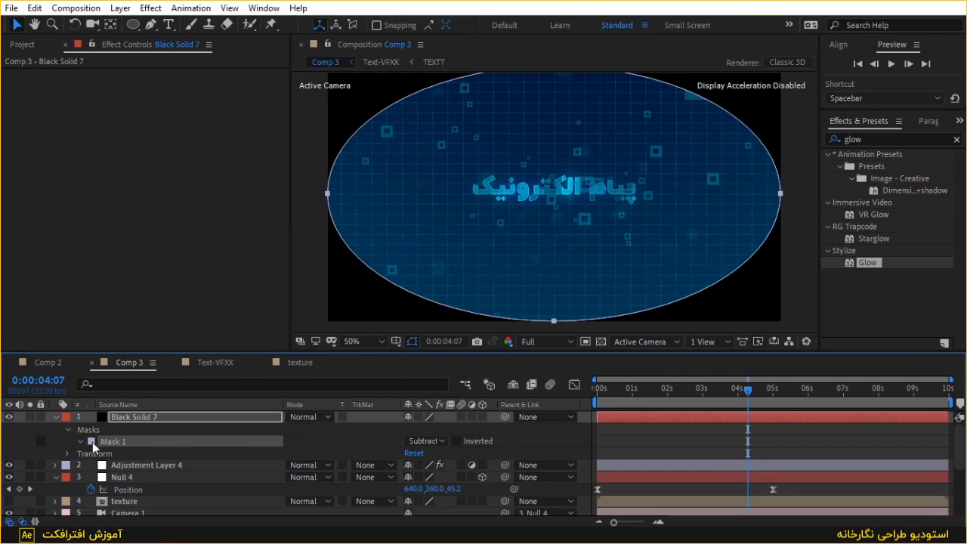
left_click(81, 441)
left_click(425, 465)
type("25")
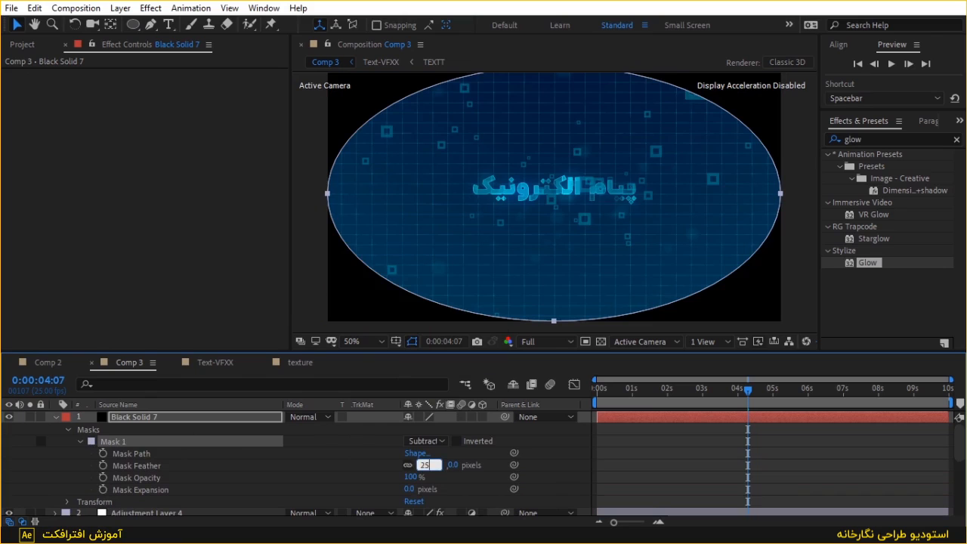
type("0")
key("Return")
Set the black vignette solid's layer Opacity to 50%.
left_click(148, 419)
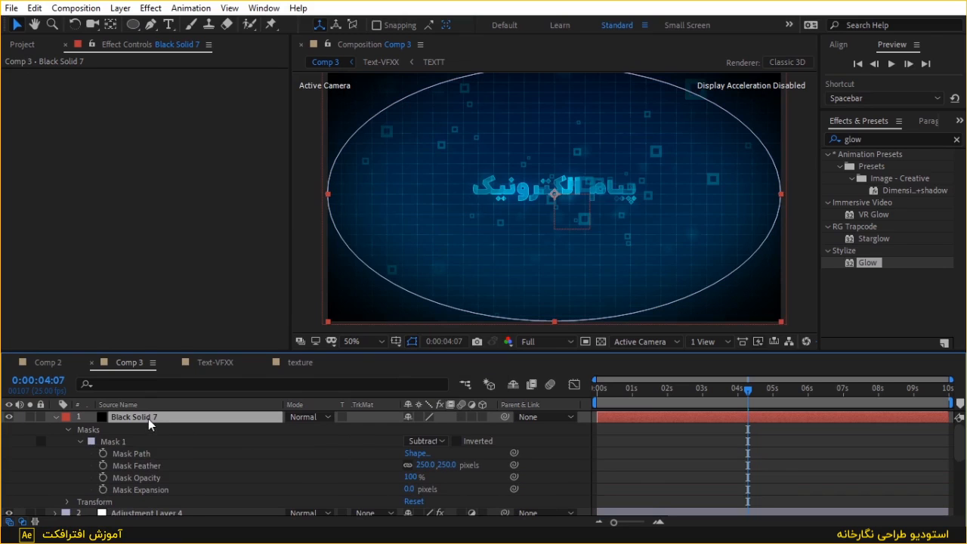
key("t")
left_click(413, 428)
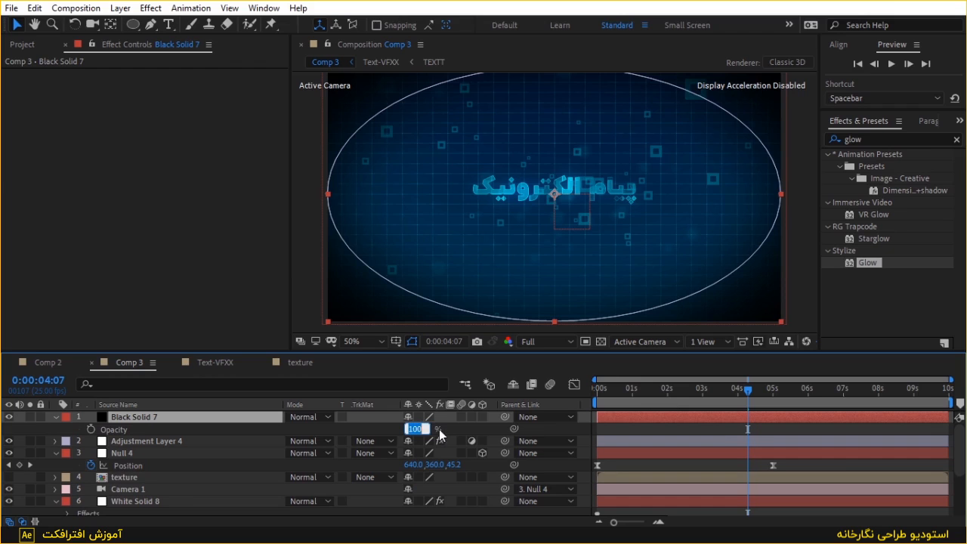
key("Return")
left_click_drag(406, 432, 465, 438)
Try to stretch the black vignette solid upward in the viewer and undo the stray change.
scroll(519, 182, "down", 1)
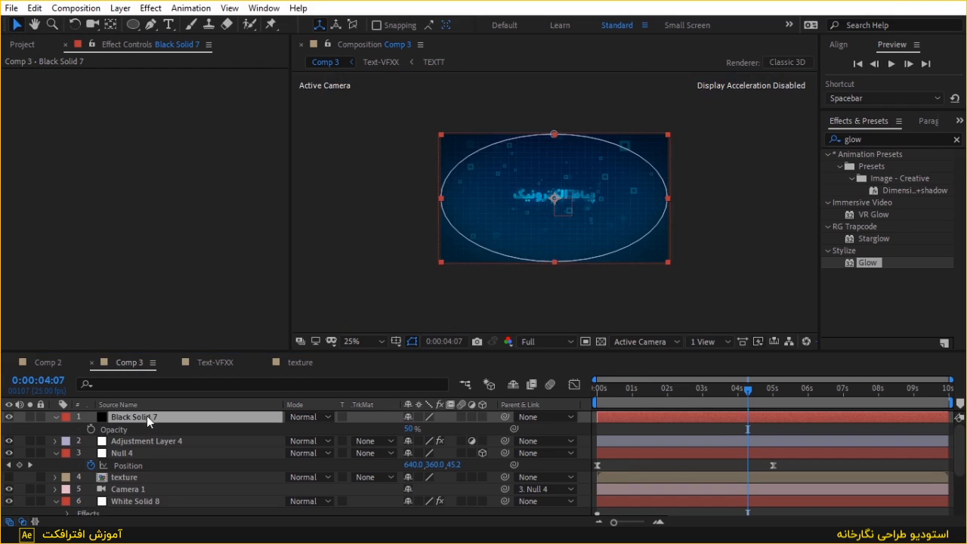
left_click_drag(553, 134, 555, 121)
left_click(554, 141)
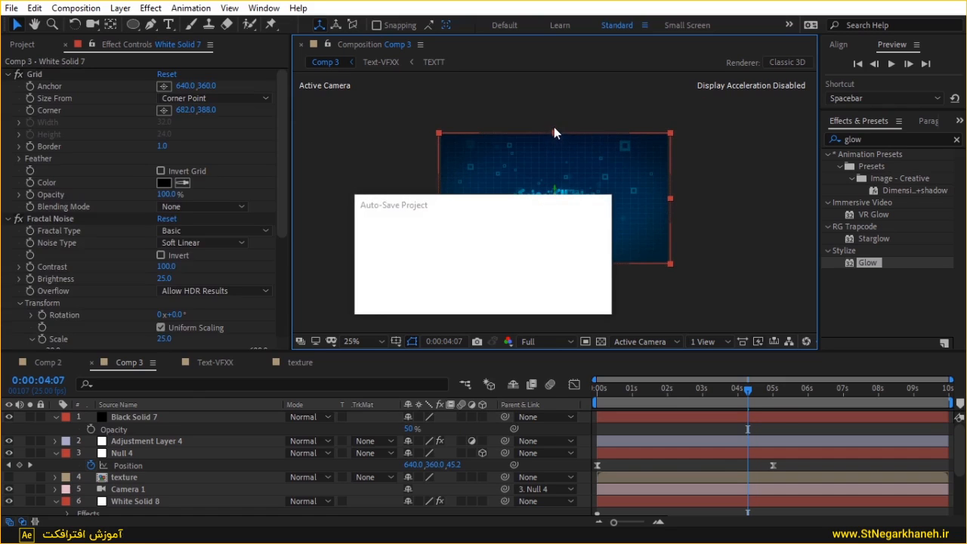
left_click_drag(555, 133, 557, 91)
key("ctrl+z")
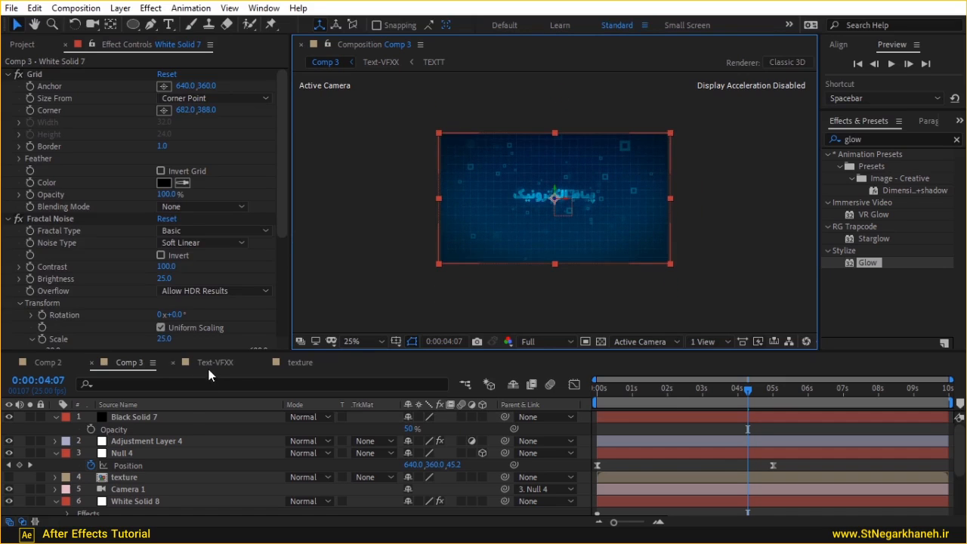
Reselect the black vignette solid and lock its Mask 1.
left_click(180, 415)
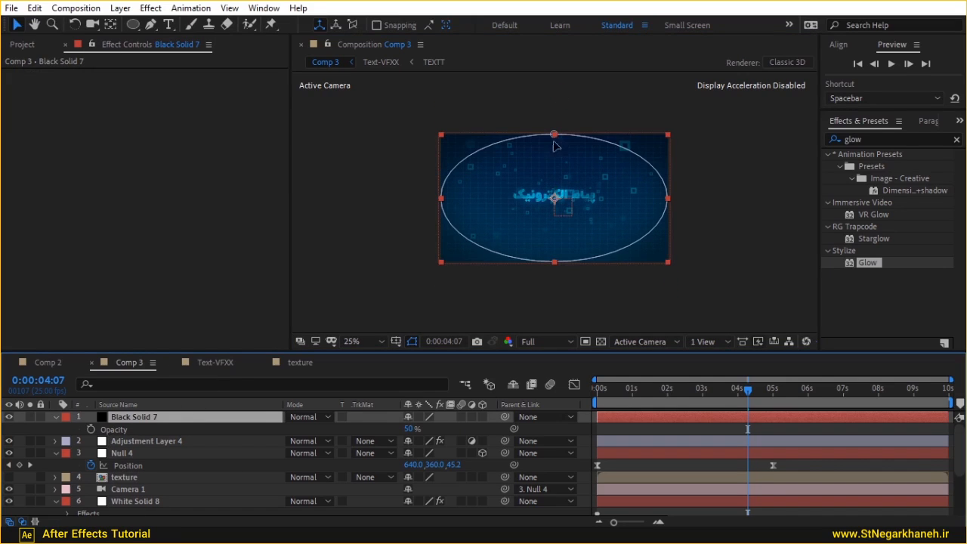
left_click(554, 135)
left_click(592, 141)
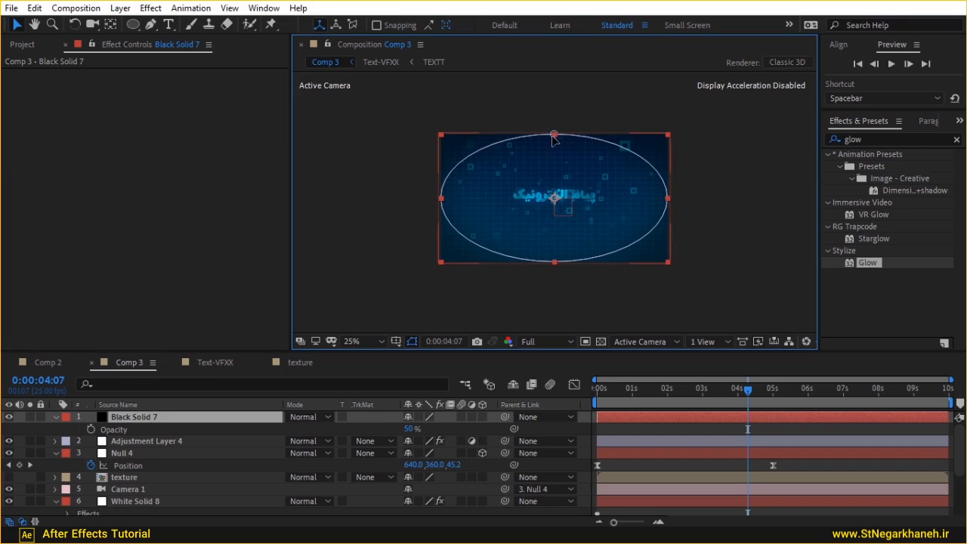
left_click(554, 135)
left_click(559, 140)
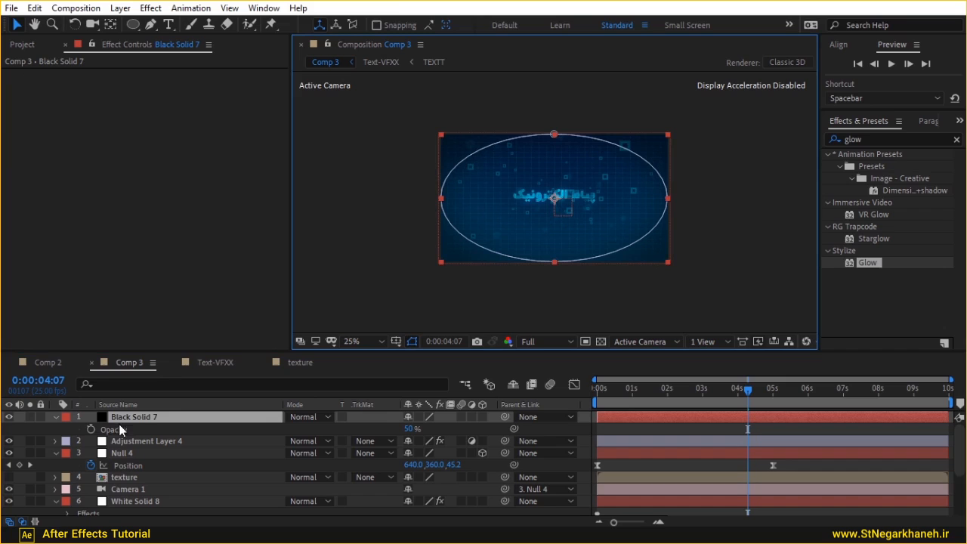
left_click(54, 417)
left_click(54, 417)
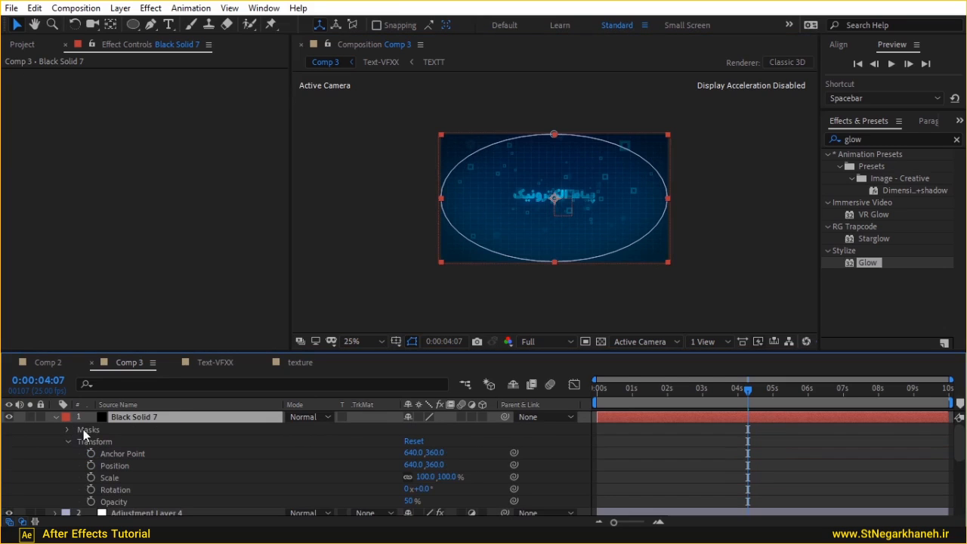
left_click(67, 430)
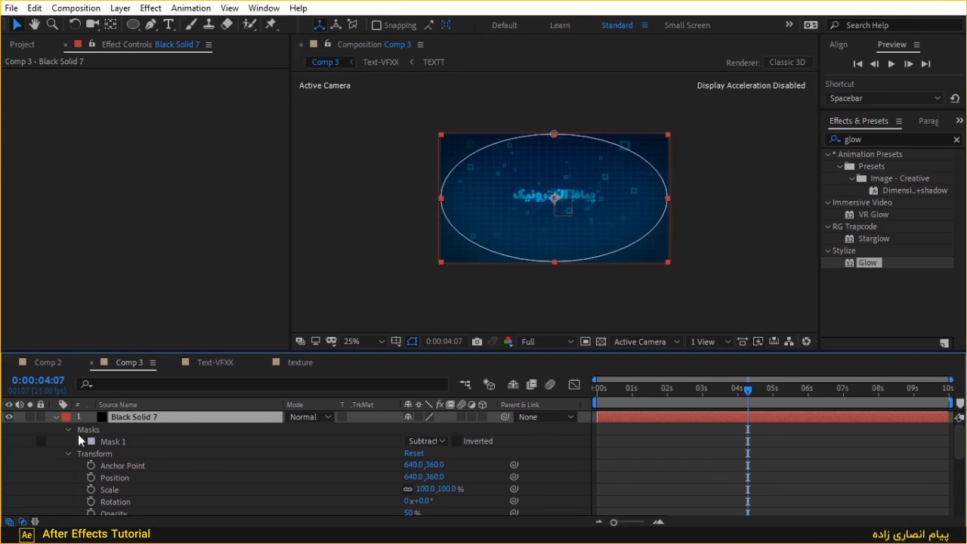
left_click(41, 441)
Stretch the black vignette solid vertically to about 147.8% and move it down to Position 640, 516.
left_click_drag(555, 135, 555, 101)
left_click_drag(570, 166, 569, 194)
left_click(743, 204)
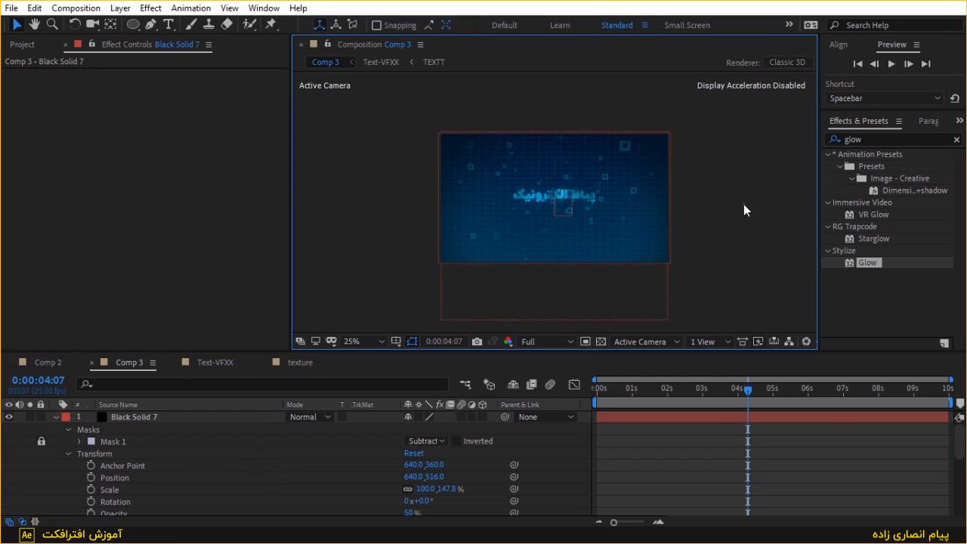
Preview the animation from the beginning up to about six seconds with the reshaped vignette.
scroll(611, 204, "up", 2)
scroll(610, 204, "down", 1)
left_click(525, 397)
key("Home")
key("space")
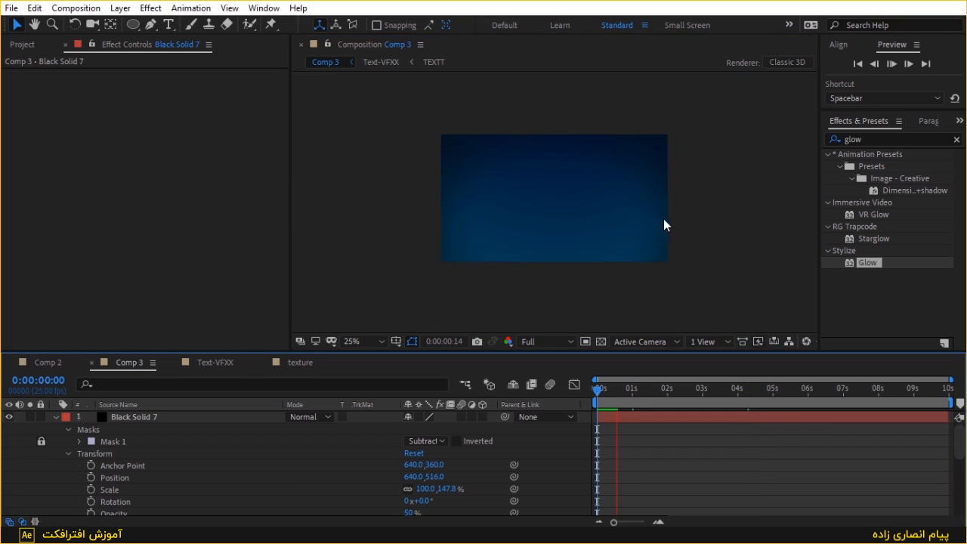
scroll(613, 183, "up", 1)
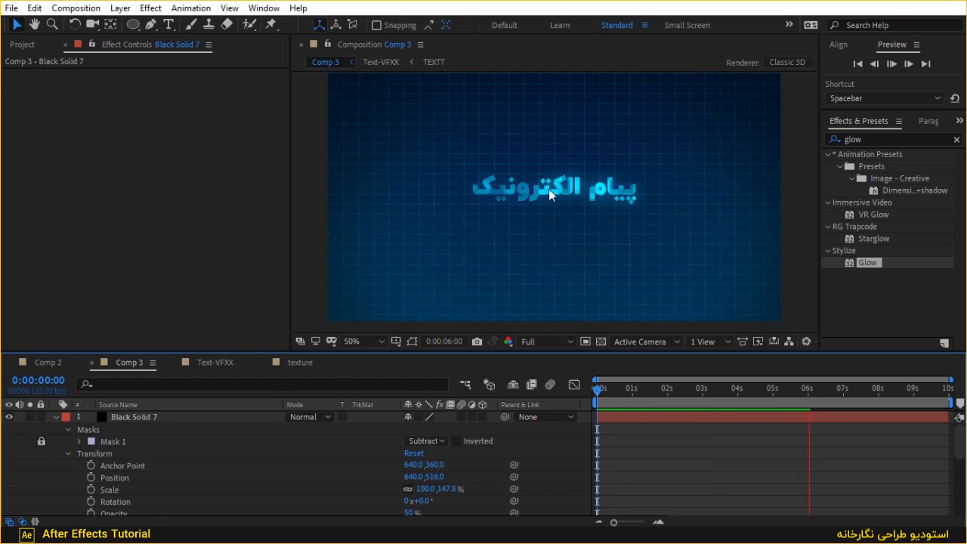
key("space")
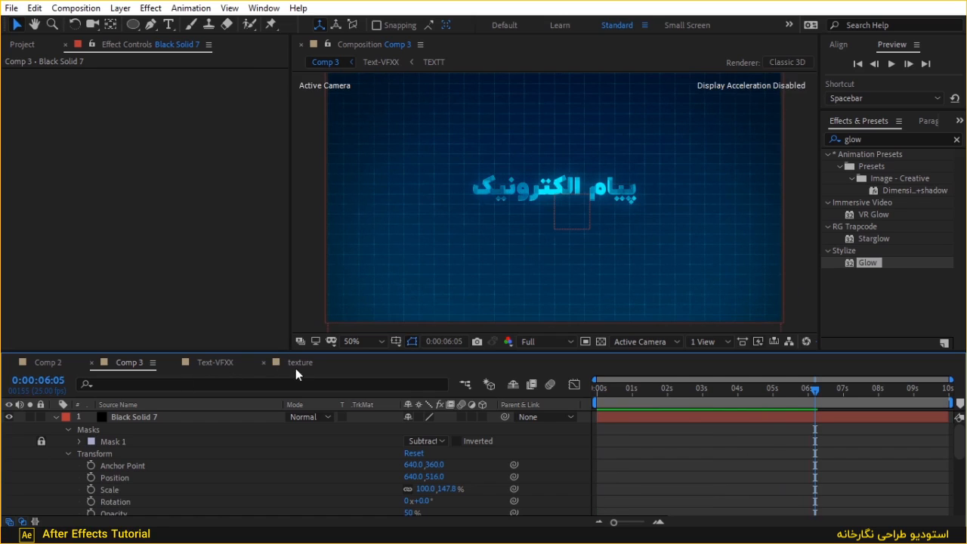
Try a different Fractal Noise Brightness at 0:00:04:24 in the Text-VFXX composition, undo it, and preview the text flicker.
left_click(219, 363)
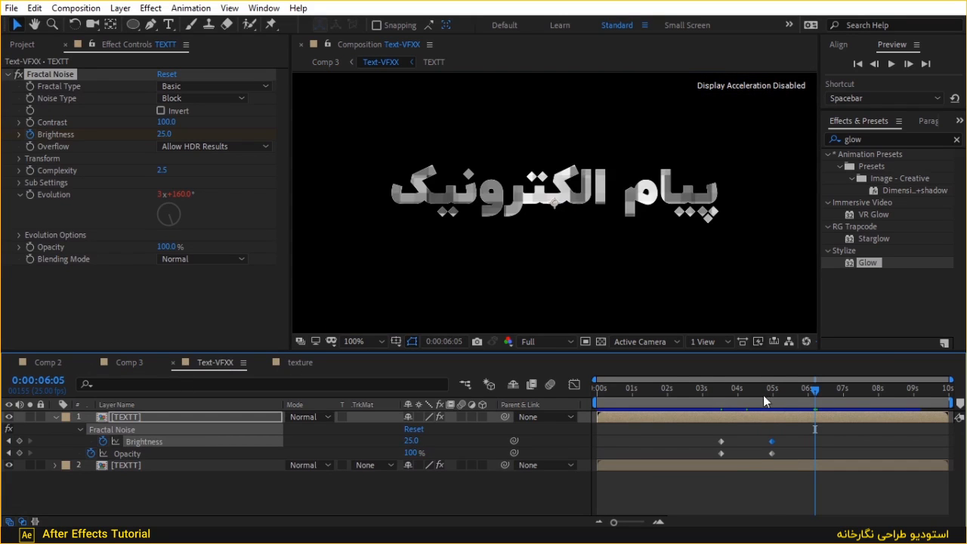
key("j")
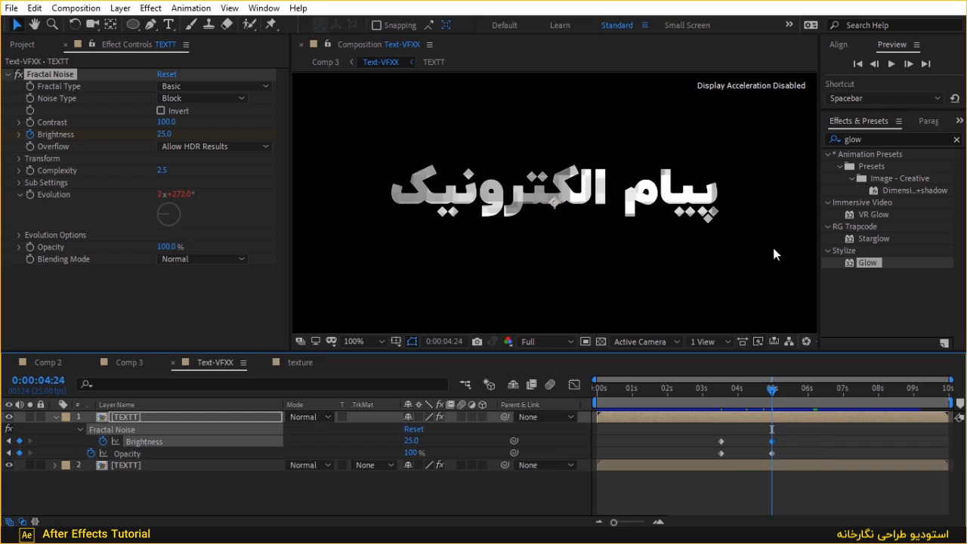
left_click_drag(163, 137, 377, 144)
key("ctrl+z")
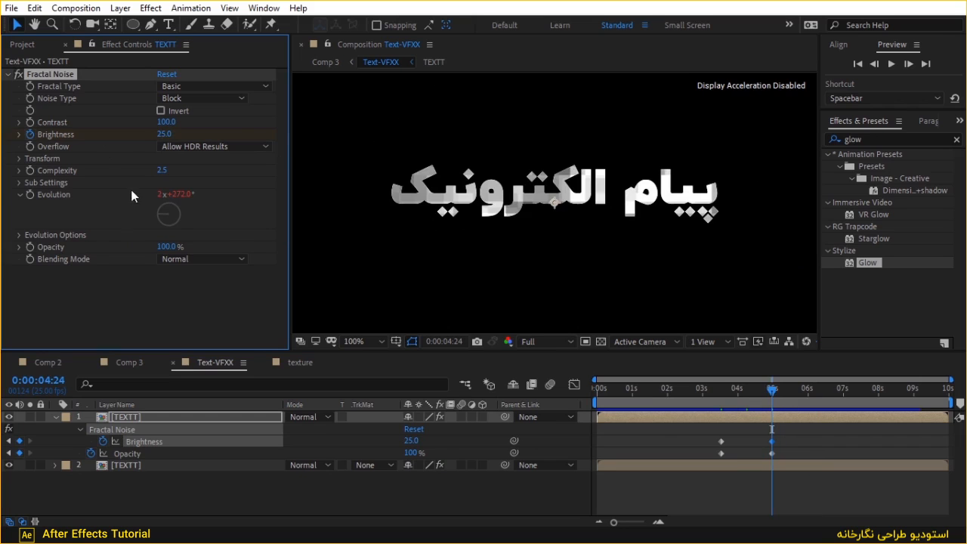
key("space")
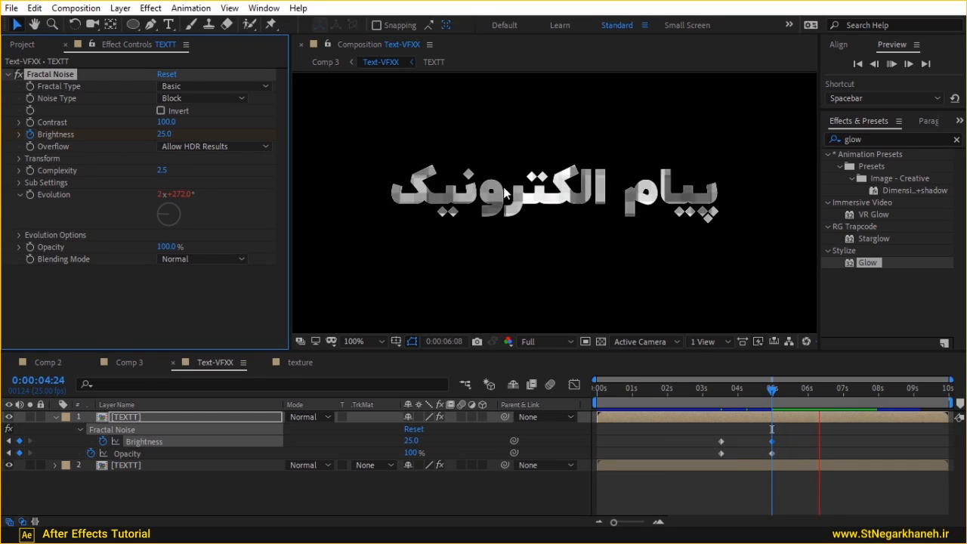
Add a new adjustment layer at the top of Comp 3 and apply the CC Force Motion Blur effect to it.
left_click(121, 361)
right_click(569, 449)
mouse_move(611, 293)
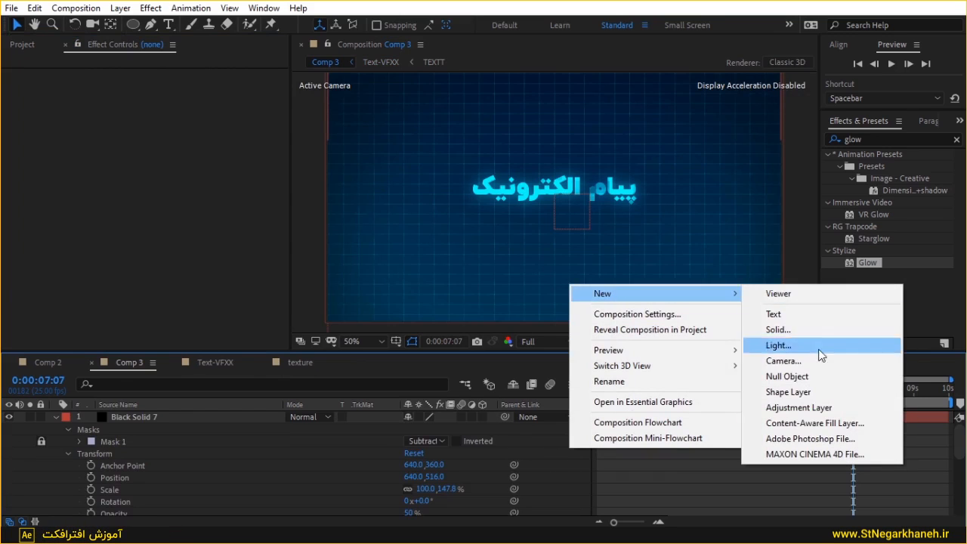
left_click(825, 409)
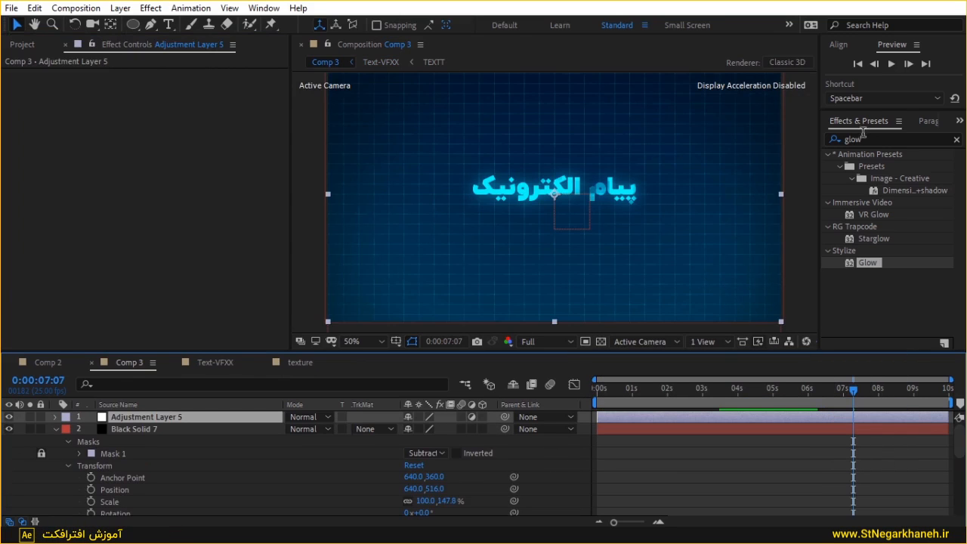
left_click(861, 136)
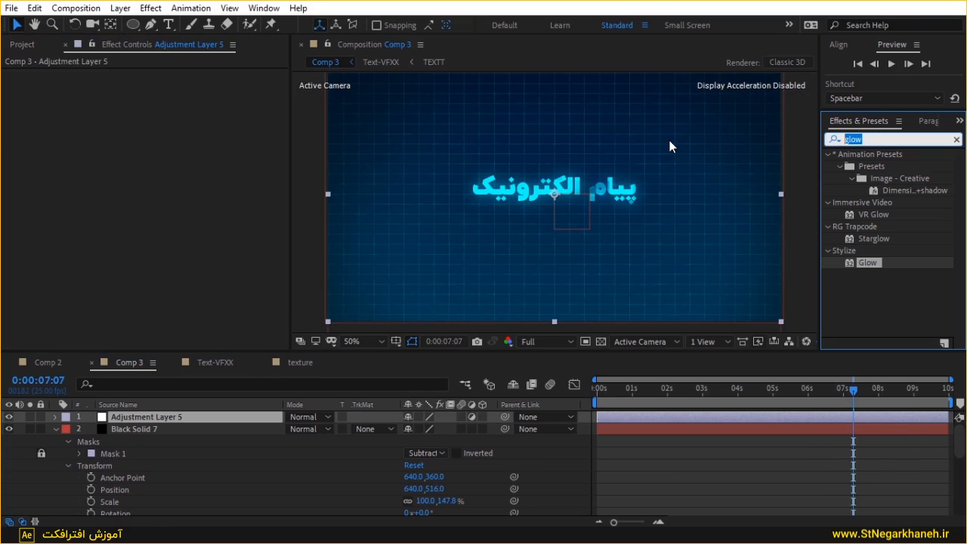
type("cc for")
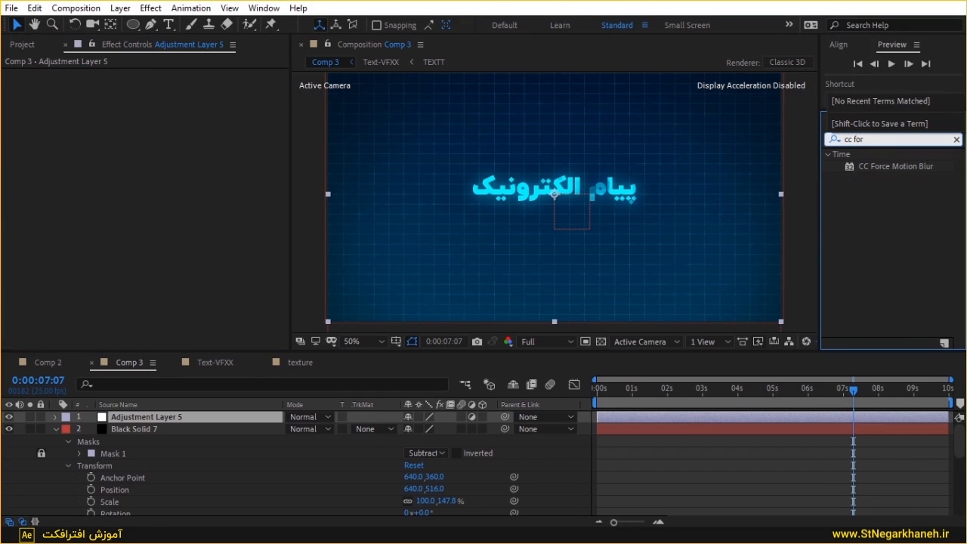
left_click_drag(894, 166, 146, 413)
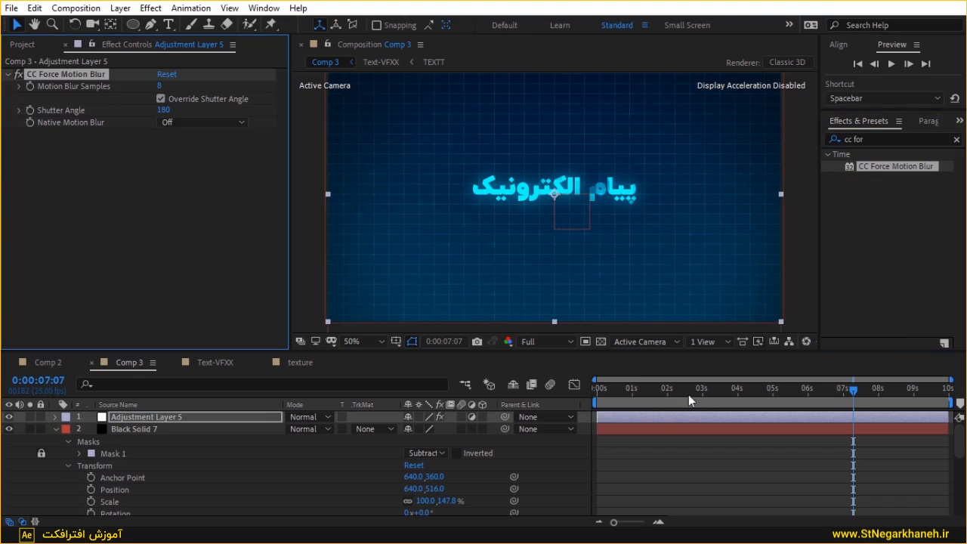
Set the CC Force Motion Blur Shutter Angle to 360 while viewing the flying squares at 0:00:02:13.
left_click(731, 388)
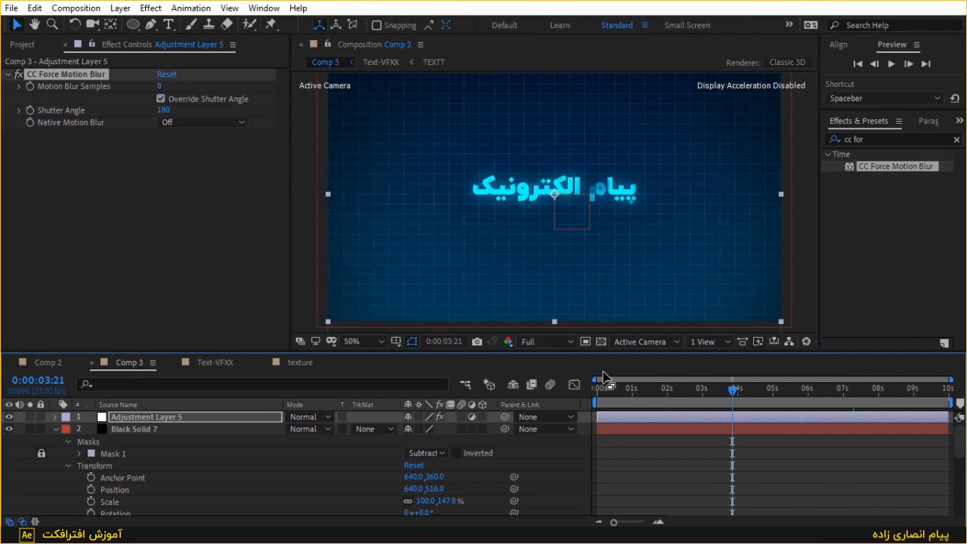
left_click(684, 394)
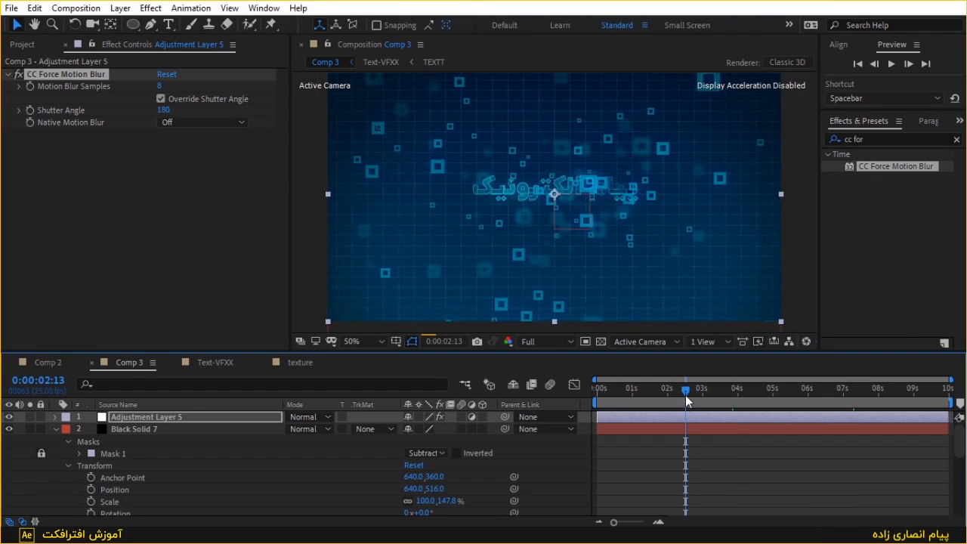
left_click(163, 110)
type("360")
key("Return")
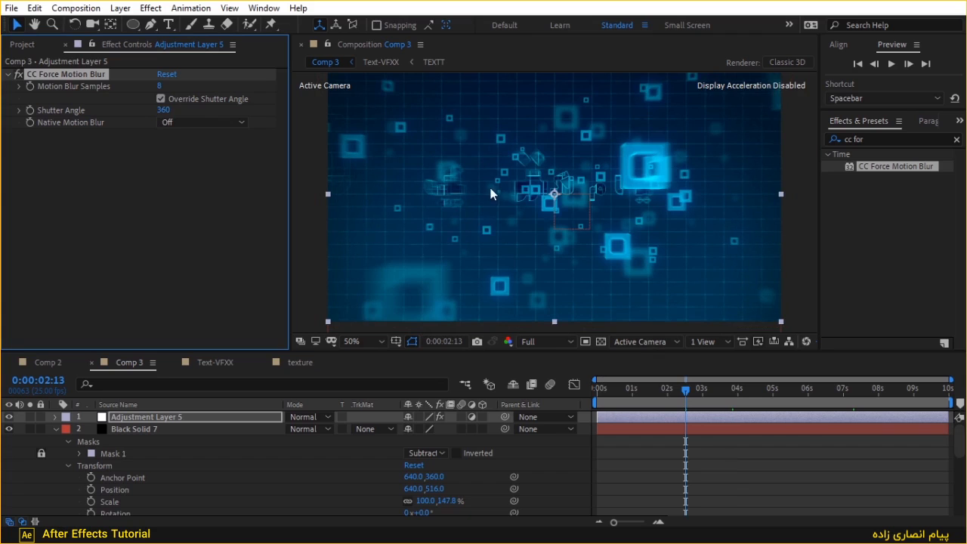
Examine the motion blur on the squares and title at several times between 0:00:01:12 and 0:00:07:00.
left_click(649, 390)
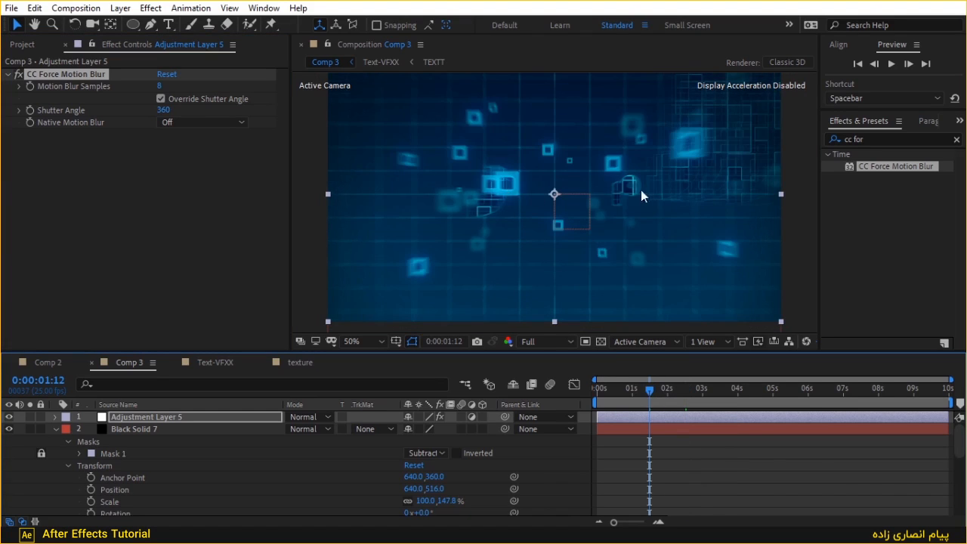
left_click(672, 391)
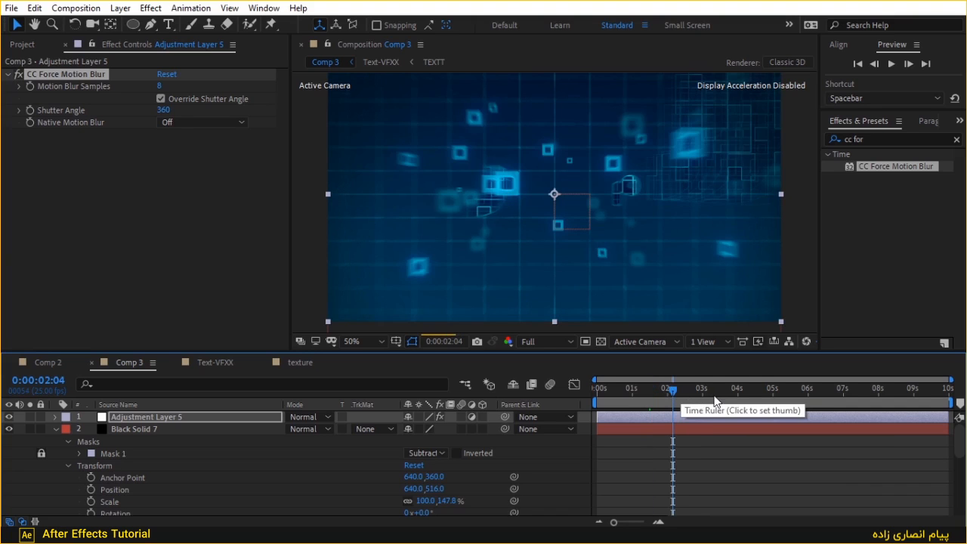
left_click(714, 395)
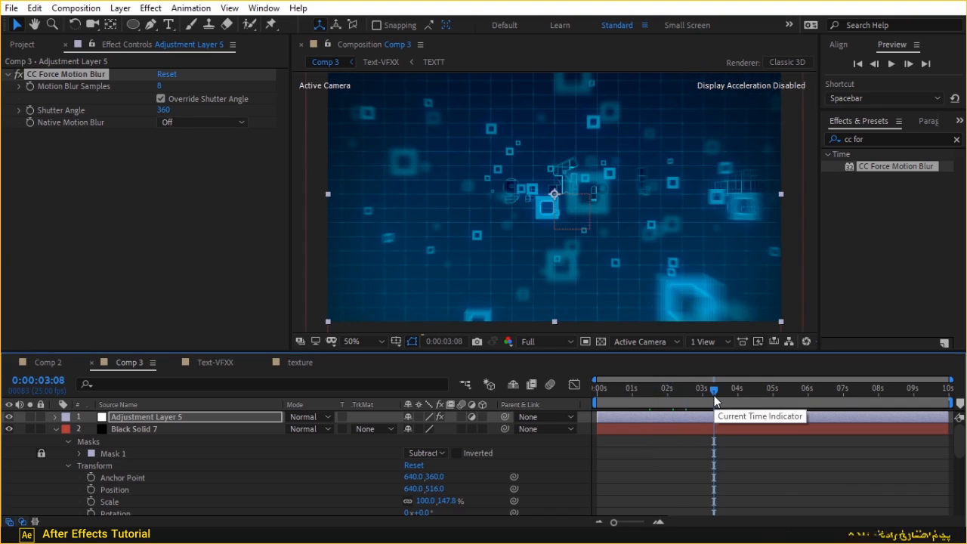
left_click(780, 393)
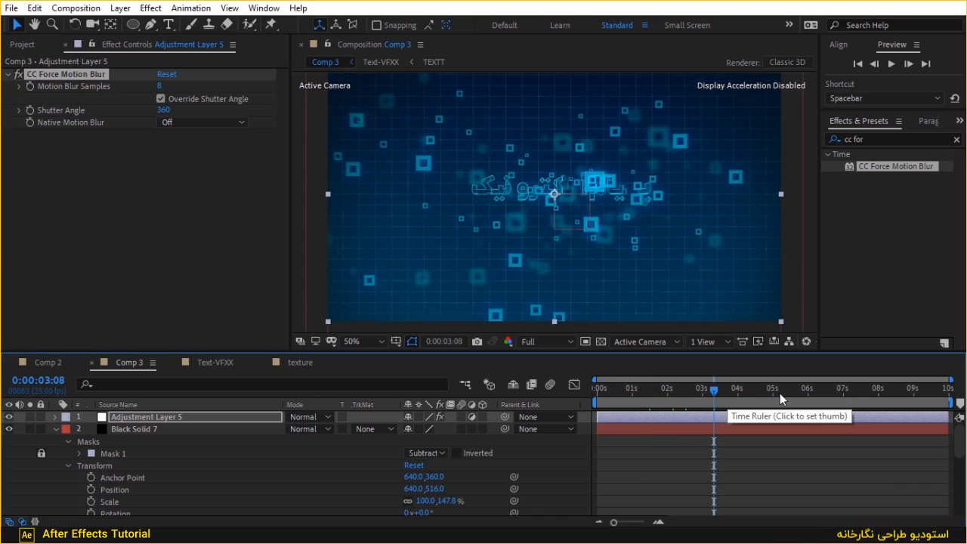
left_click(842, 390)
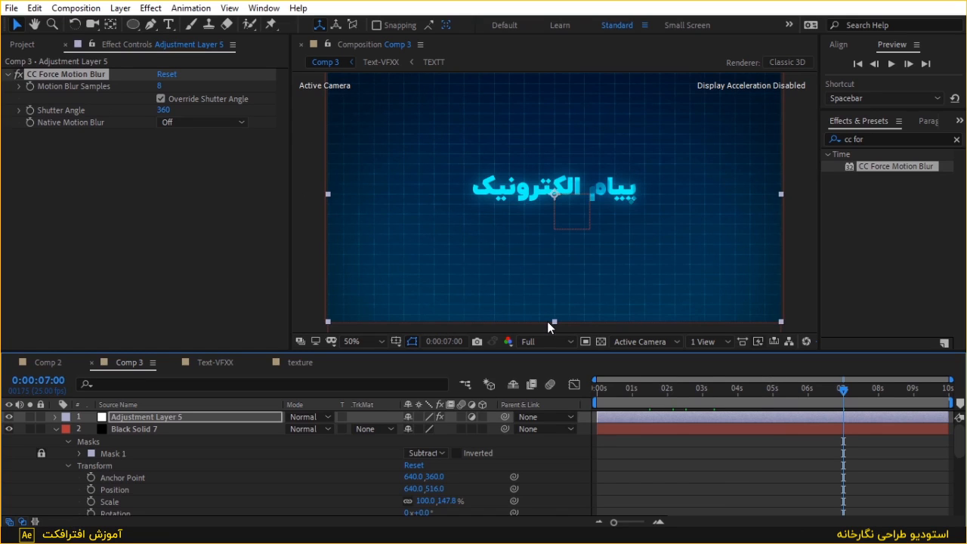
left_click(773, 390)
left_click(744, 400)
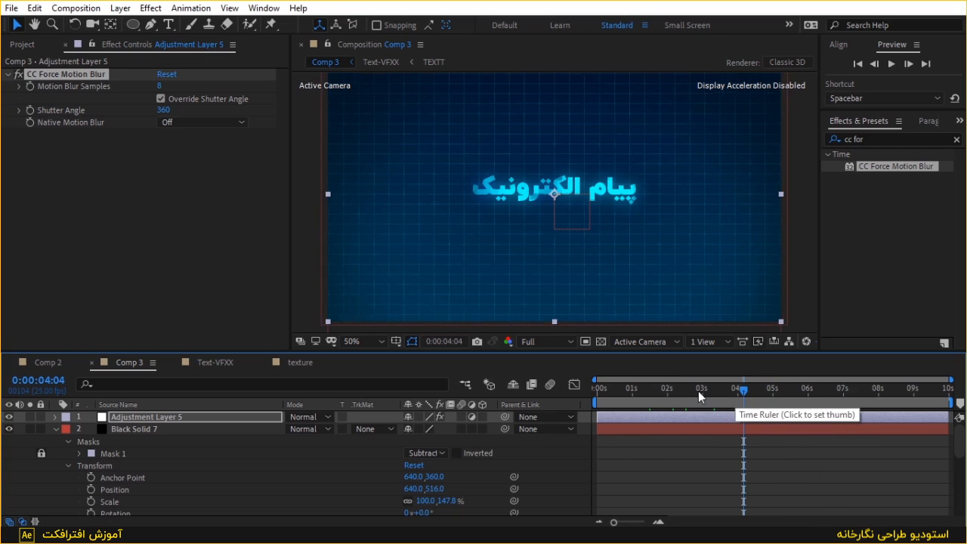